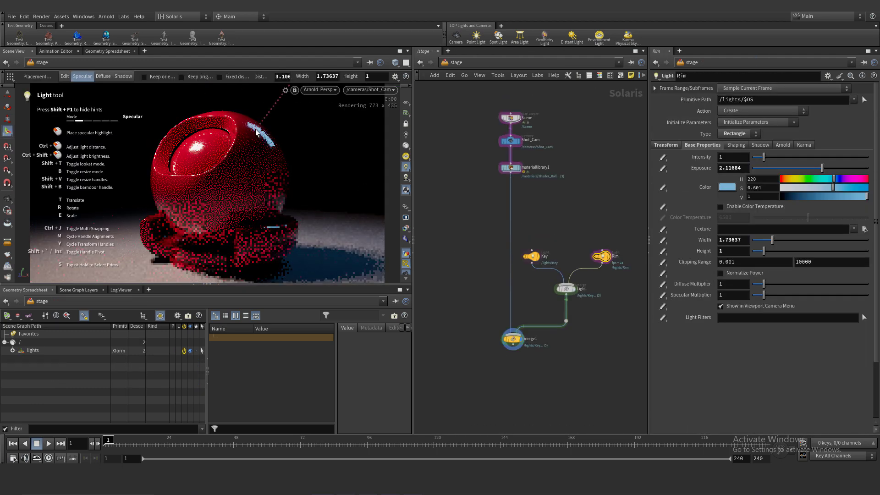
drag(255, 129, 273, 157)
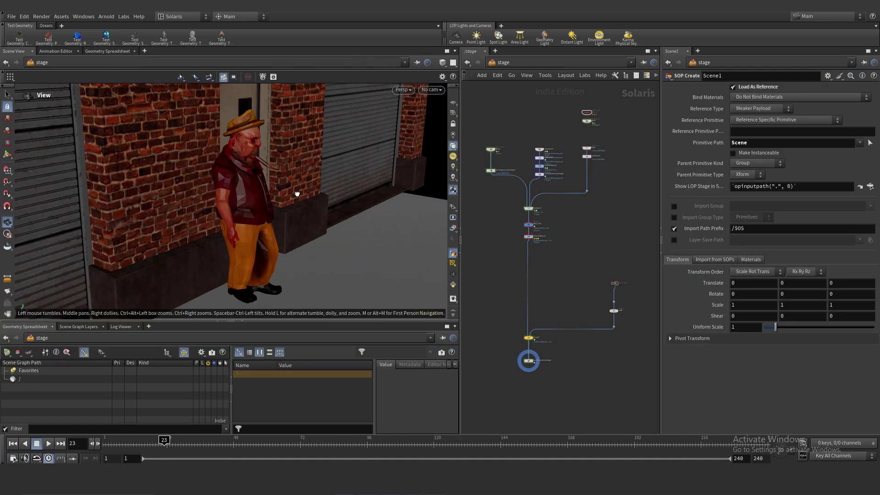
drag(216, 183, 158, 189)
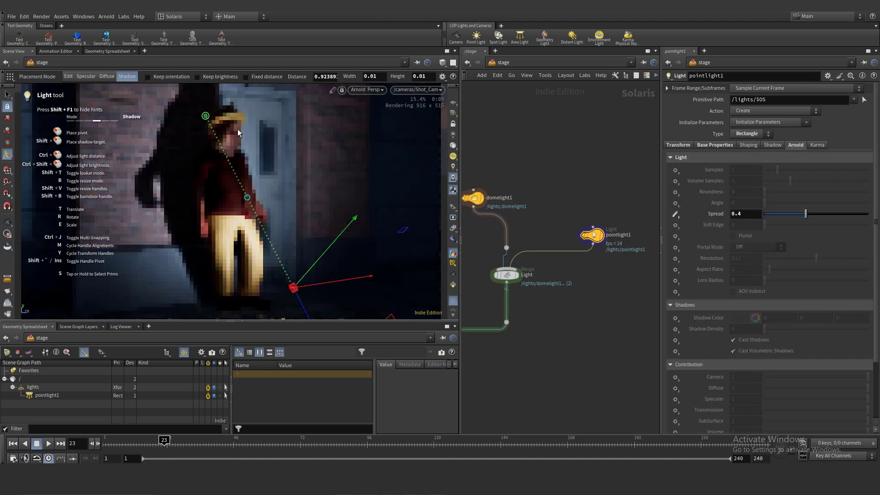
drag(237, 132, 169, 133)
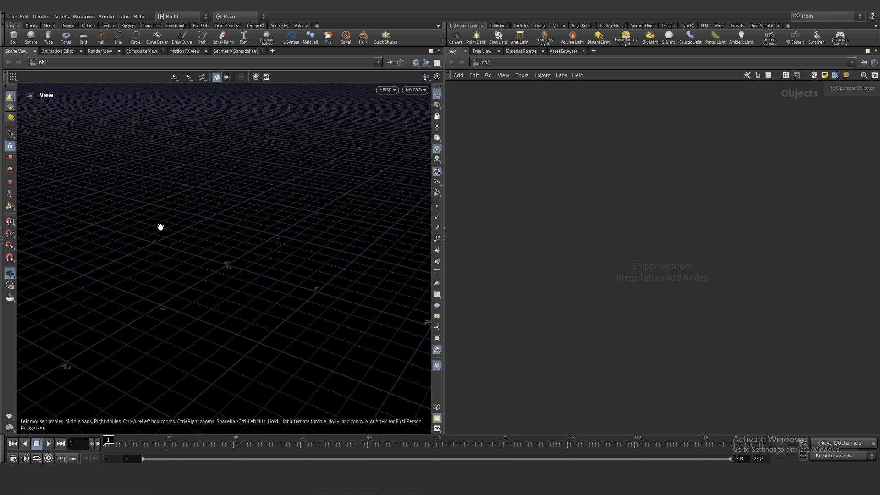
drag(169, 201, 173, 200)
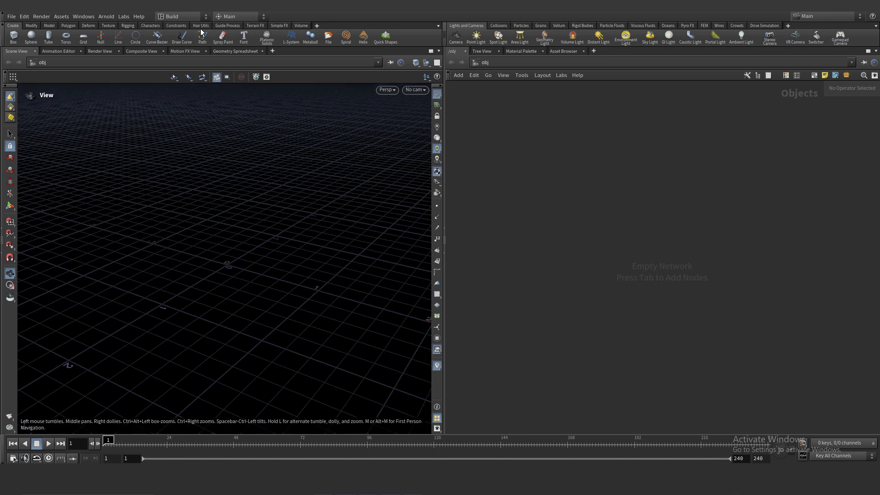
- Switch the desktop layout to Solaris and check which renderers the viewport offers
click(181, 17)
click(184, 105)
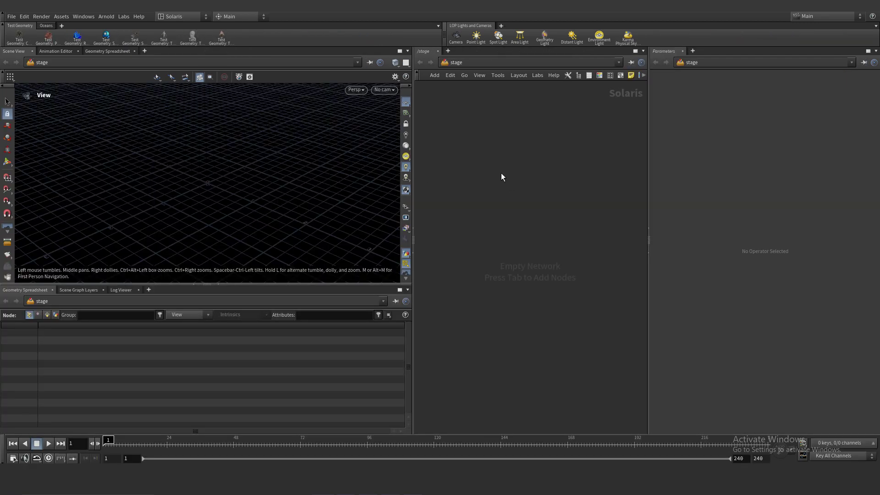
drag(215, 177, 224, 176)
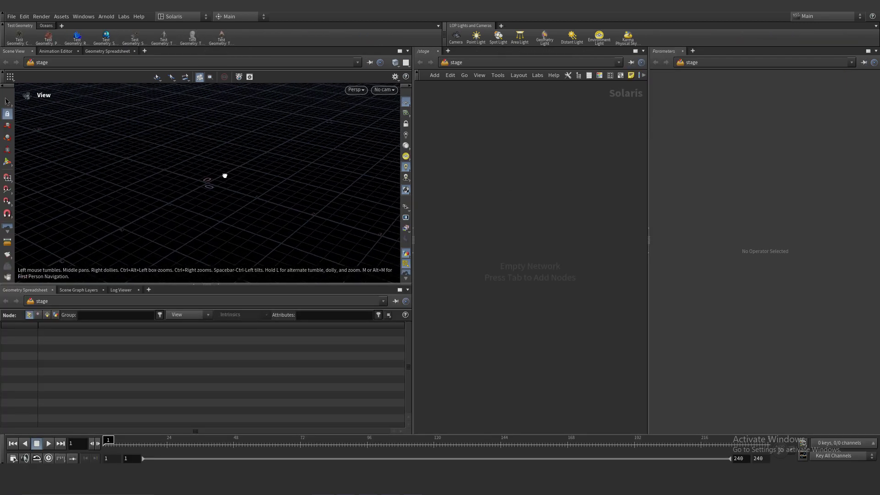
click(367, 90)
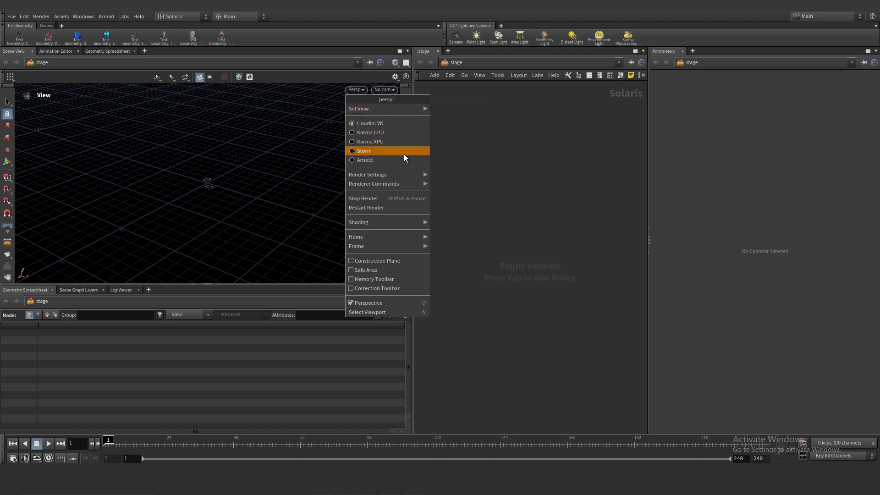
click(508, 172)
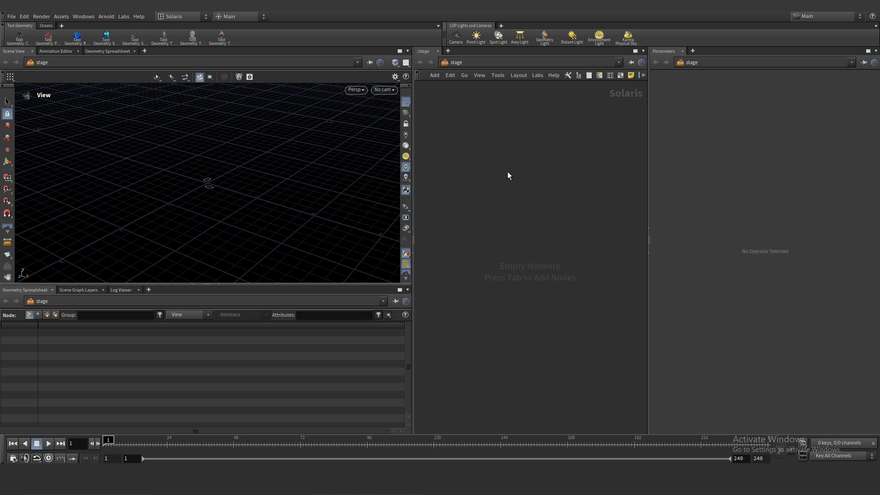
- Add a SOP Create node to the empty stage network
key(Tab)
text(sopc)
key(Return)
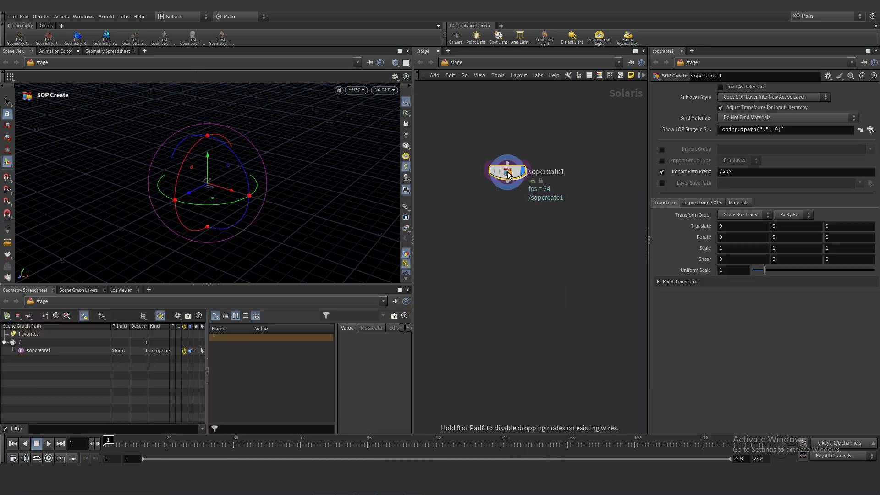
click(520, 193)
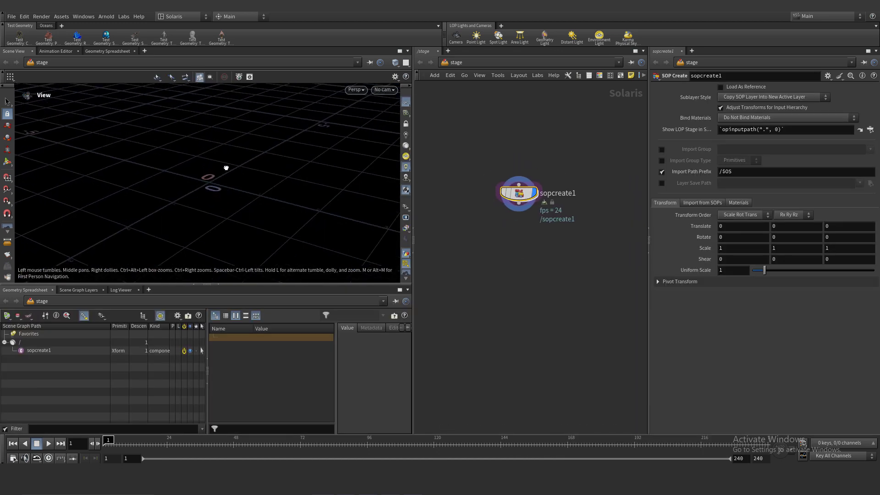
- Rename the SOP Create node to Test_10
double_click(575, 193)
key(ctrl+a)
text(T)
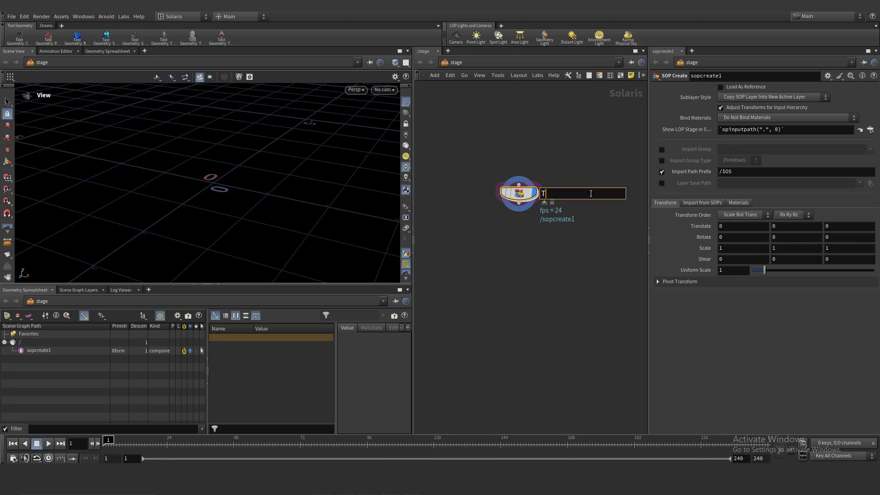
text(est_10)
key(Return)
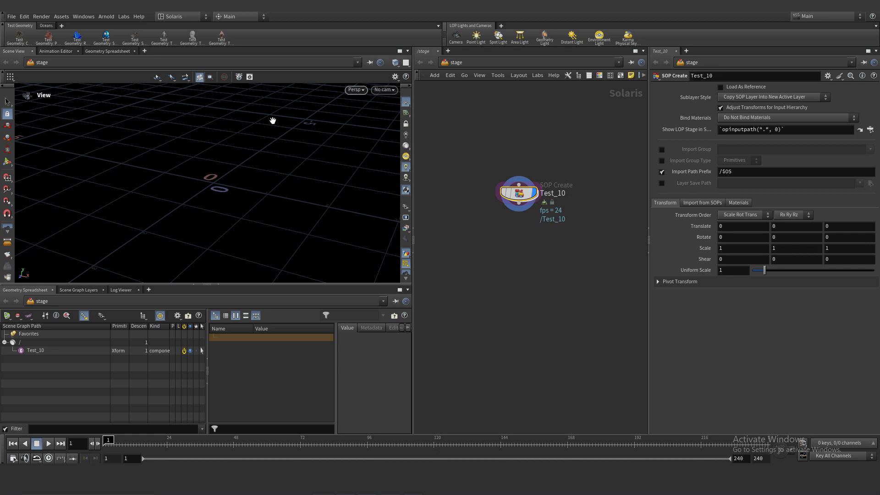
- Rename the SOP Create node to Scene
double_click(556, 193)
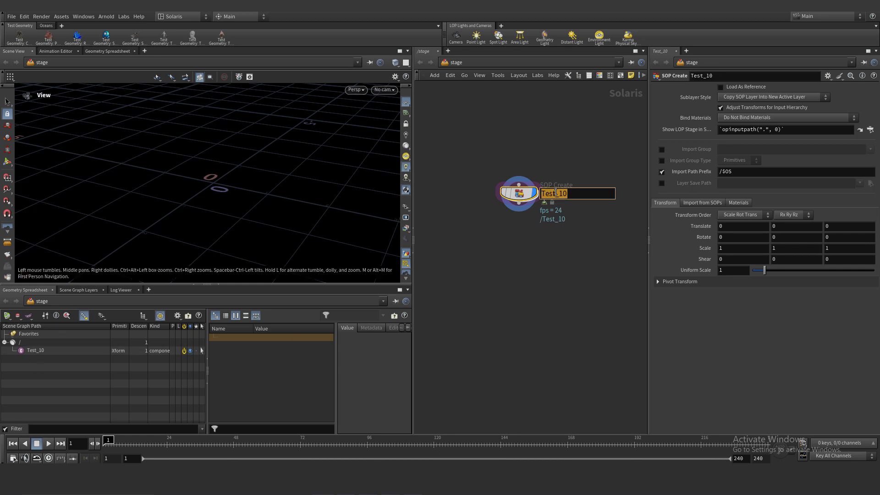
text(Scene)
key(Return)
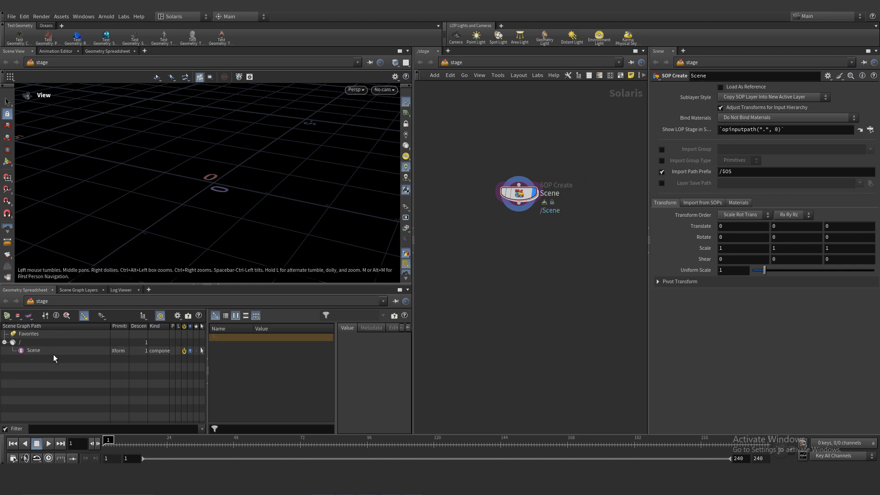
- Inside the Scene node, add a Rubber Toy test geometry, frame it in the viewport and turn off its shader
double_click(514, 196)
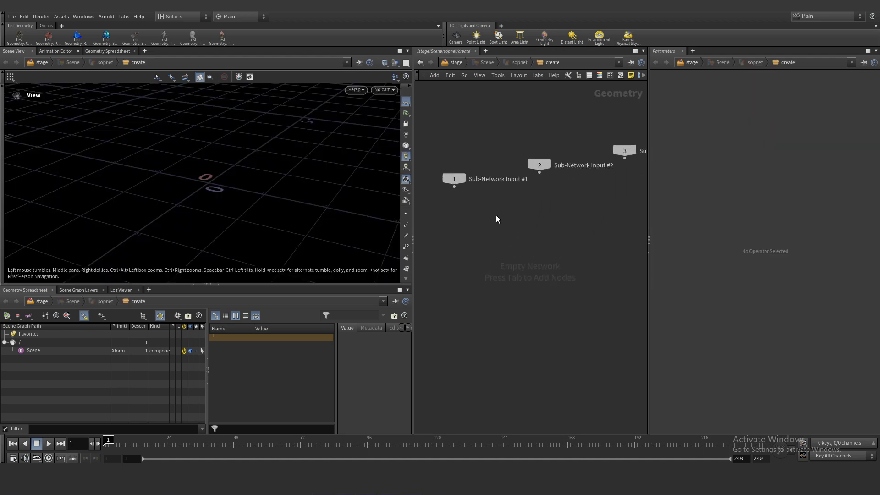
key(Tab)
text(rub)
key(Return)
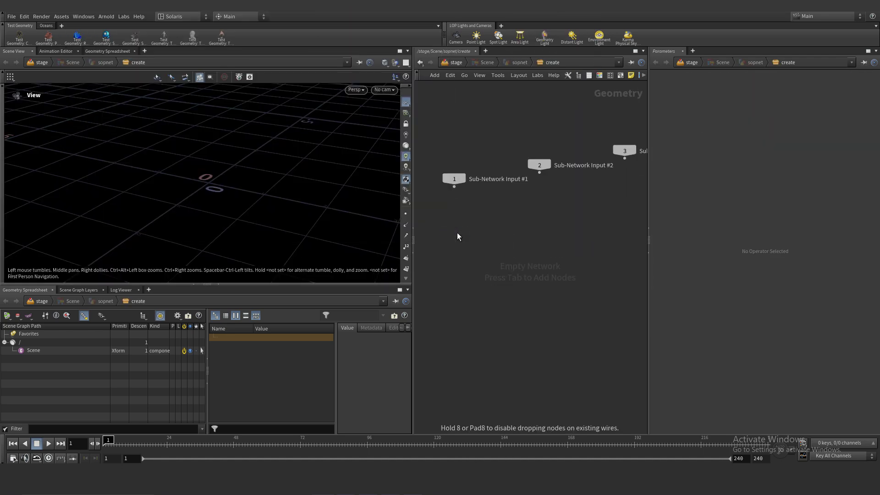
click(457, 233)
key(space+g)
drag(269, 106, 211, 161)
key(shift+w)
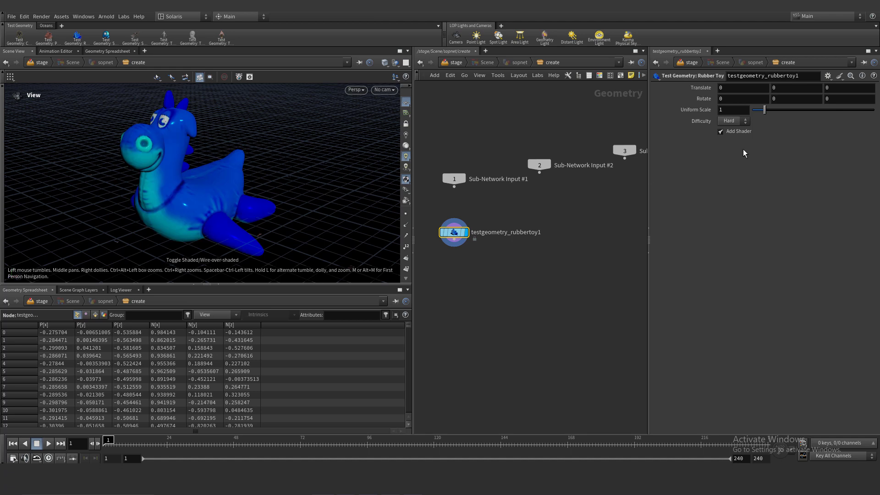
click(745, 131)
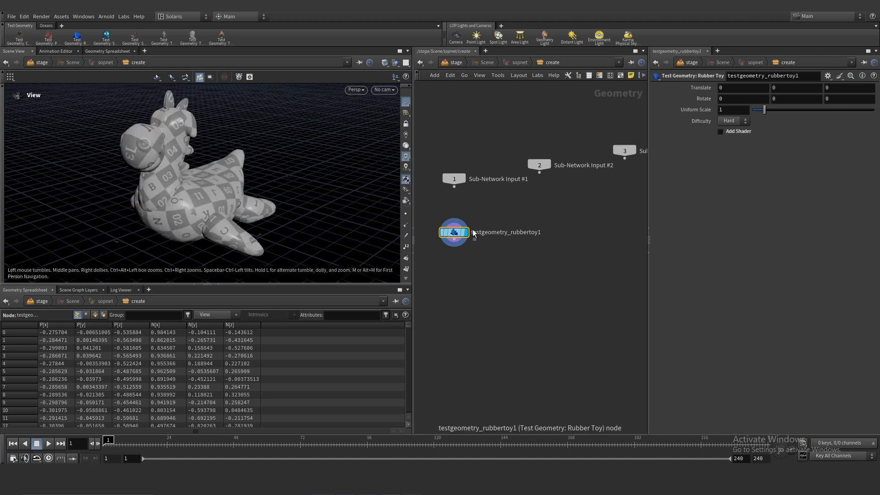
- Add a Match Size node after the rubber toy and set Justify Y to Min so the toy rests on the ground
key(Tab)
text(msi)
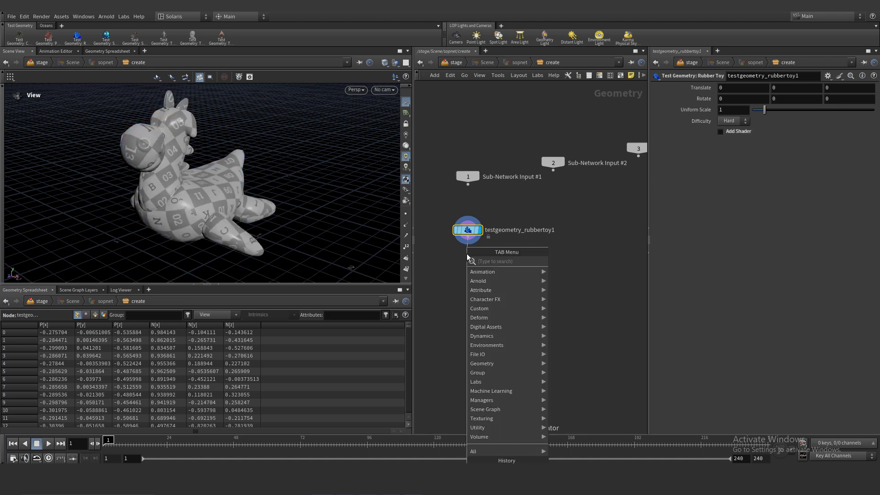
key(Return)
click(466, 256)
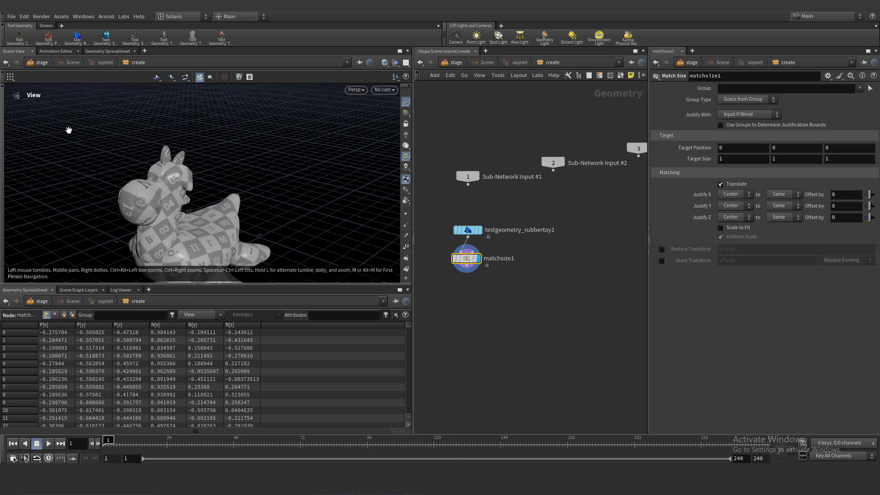
click(729, 206)
click(731, 215)
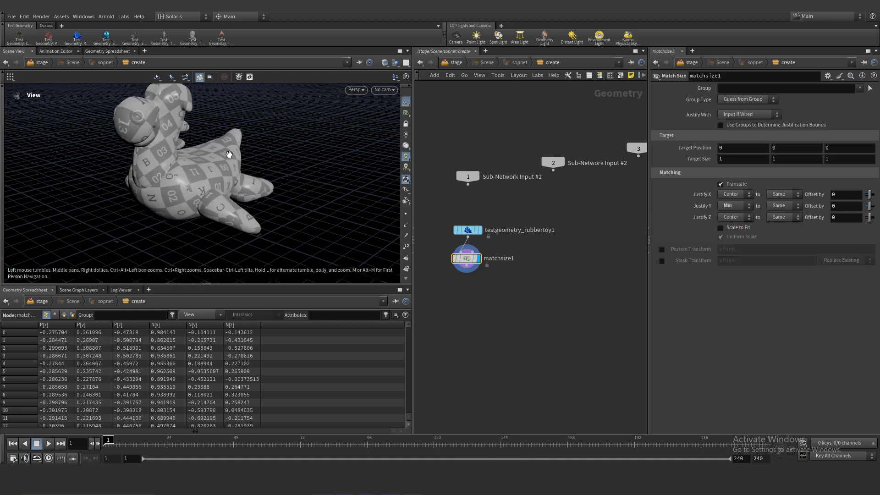
key(b)
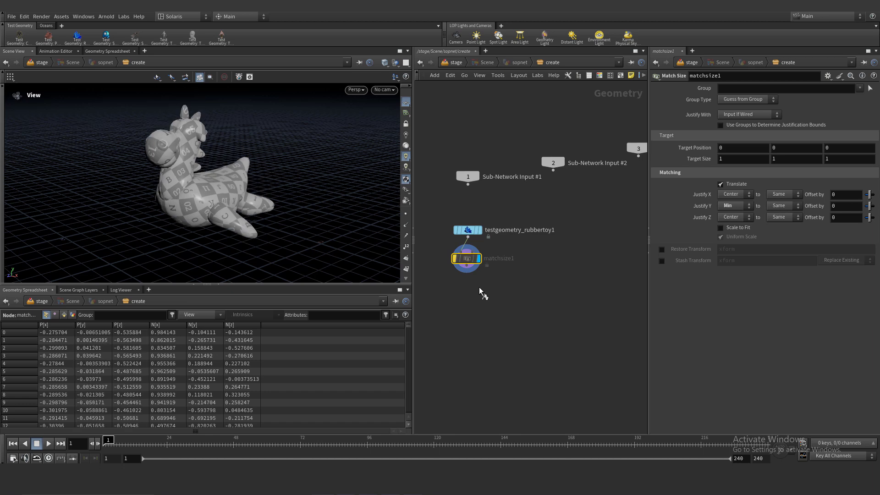
key(b)
scroll(208, 183, up, 2)
middle_drag(208, 183, 209, 203)
scroll(446, 234, down, 3)
scroll(247, 188, down, 2)
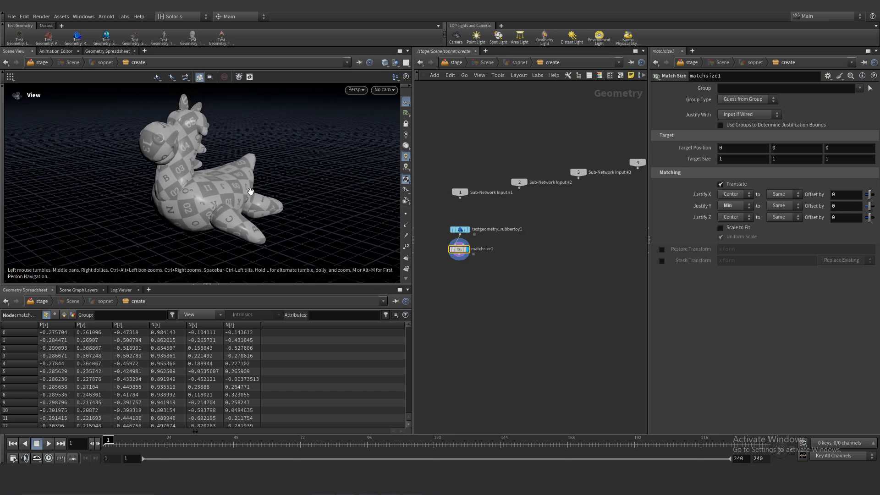
- Add a Name node after the Match Size node and set its name value to Geo/Toy
middle_drag(485, 292, 521, 261)
scroll(501, 229, up, 4)
click(491, 219)
key(Tab)
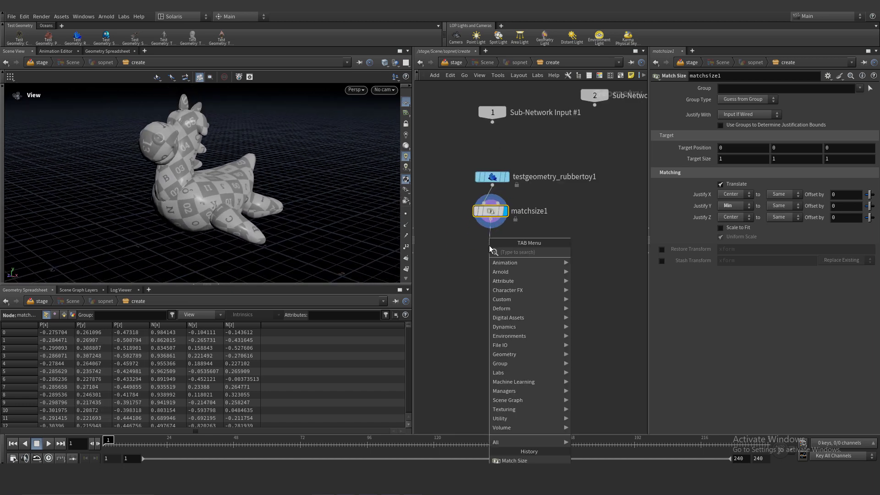
text(name)
key(Return)
click(754, 156)
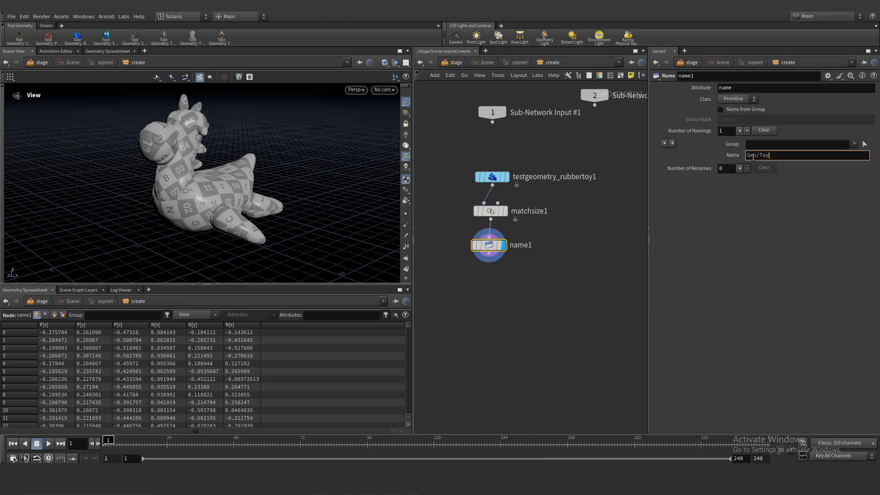
key(Return)
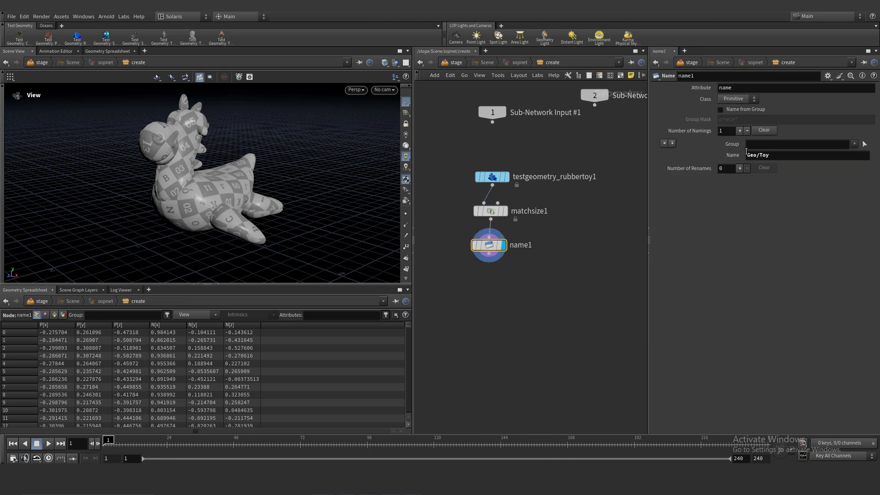
- Return to the stage level and expand the Scene hierarchy down to the Toy mesh to examine it
click(456, 62)
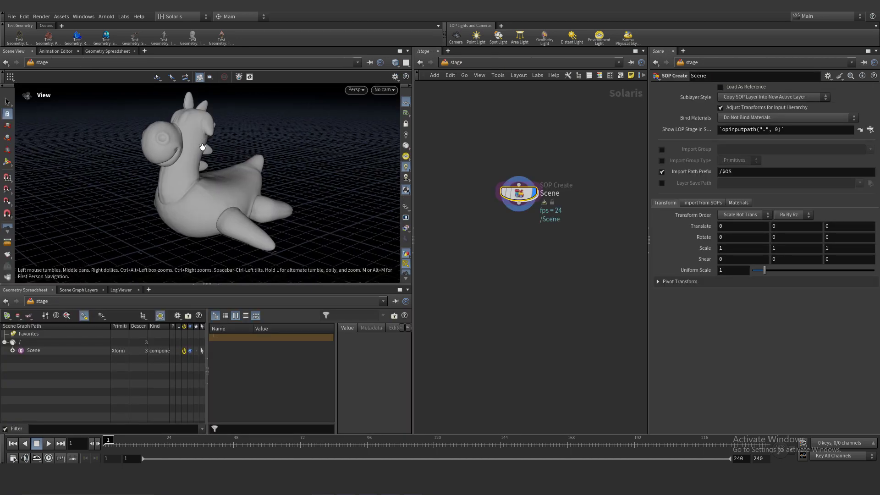
click(13, 350)
click(21, 359)
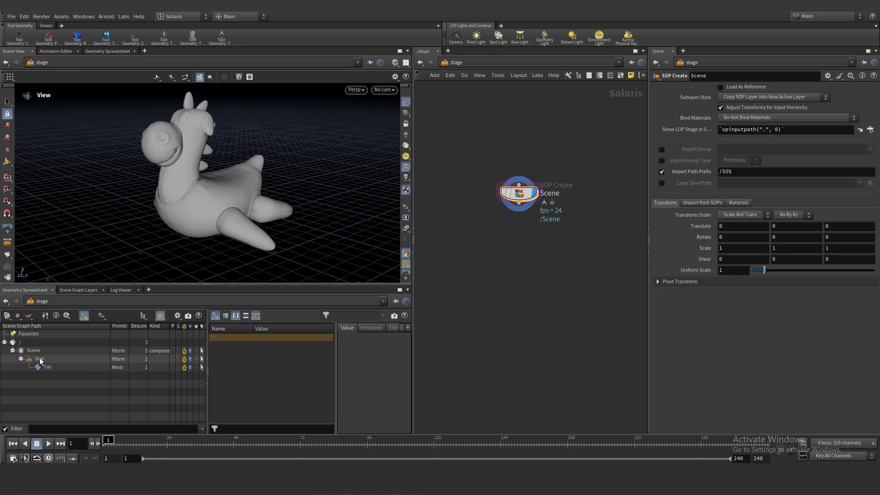
click(46, 367)
scroll(188, 210, down, 2)
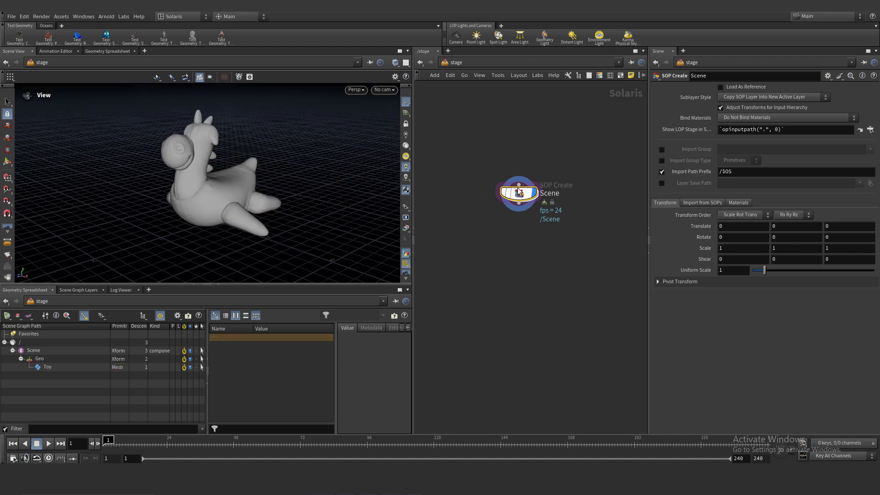
- Go back inside the Scene node and add a Shader Ball test geometry beside the rubber toy with a uniform scale of 3
double_click(519, 192)
scroll(530, 257, up, 2)
scroll(546, 232, down, 1)
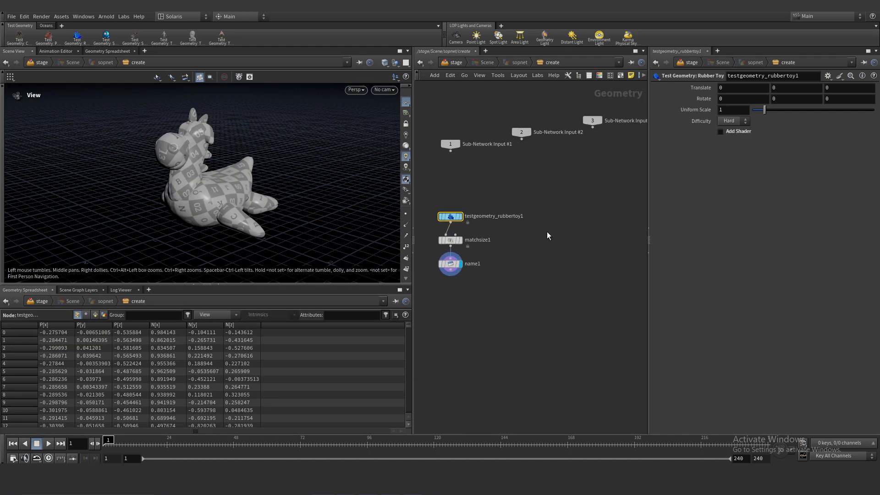
key(Tab)
text(test)
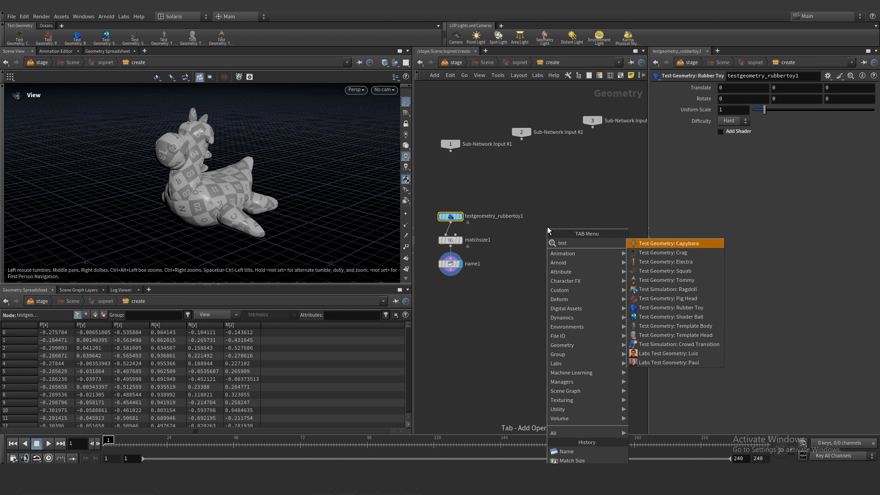
click(677, 319)
scroll(493, 201, up, 1)
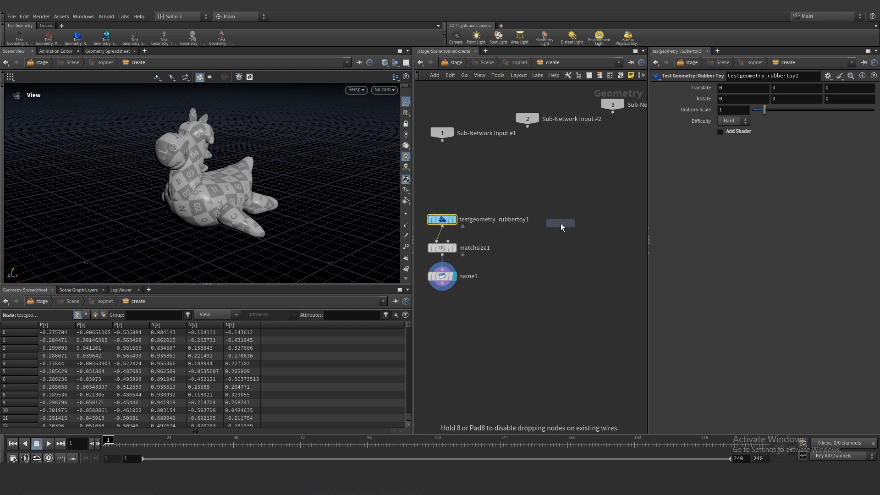
click(565, 220)
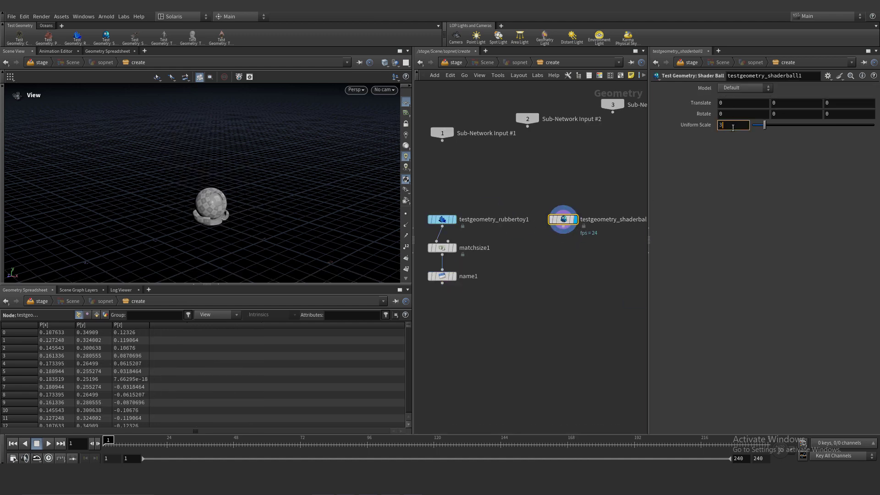
key(Return)
mouse_move(235, 251)
mouse_down()
mouse_move(266, 215)
mouse_move(227, 236)
mouse_up()
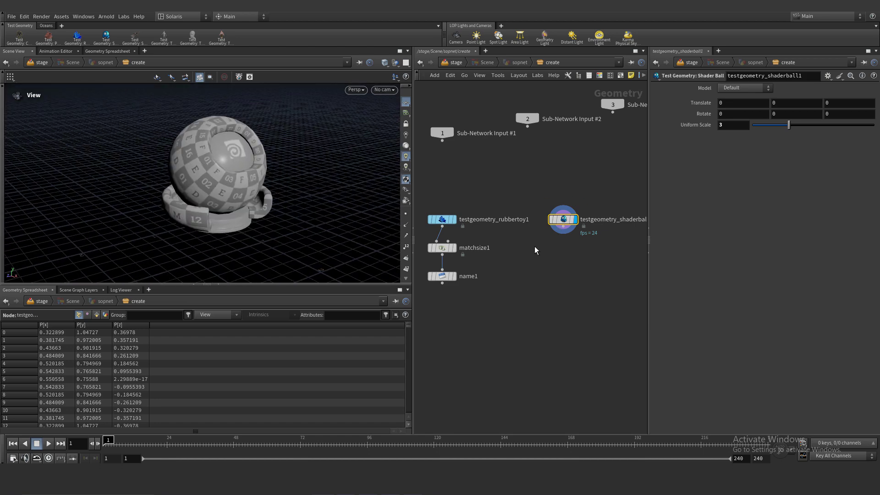
- Duplicate the toy's Name node beside it, connect it to the shader ball, display it, and set its name value to Geo/Shader_Ball
alt+drag(436, 276, 557, 276)
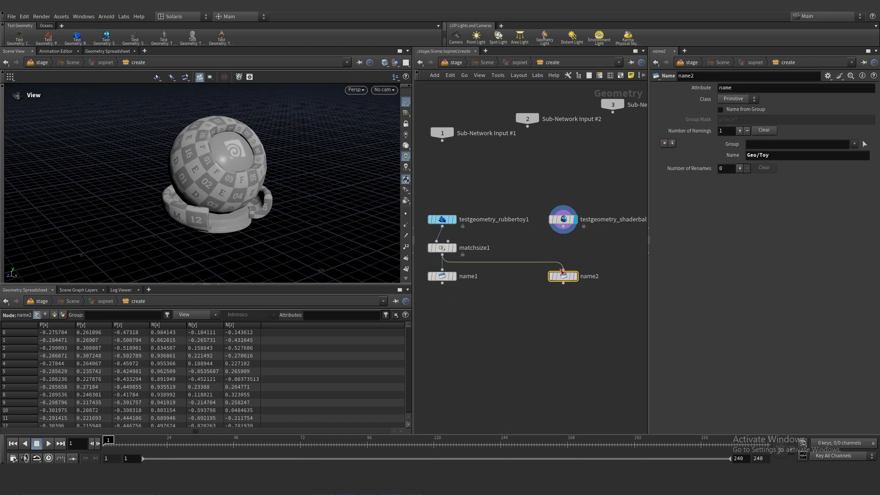
drag(563, 226, 563, 269)
click(574, 275)
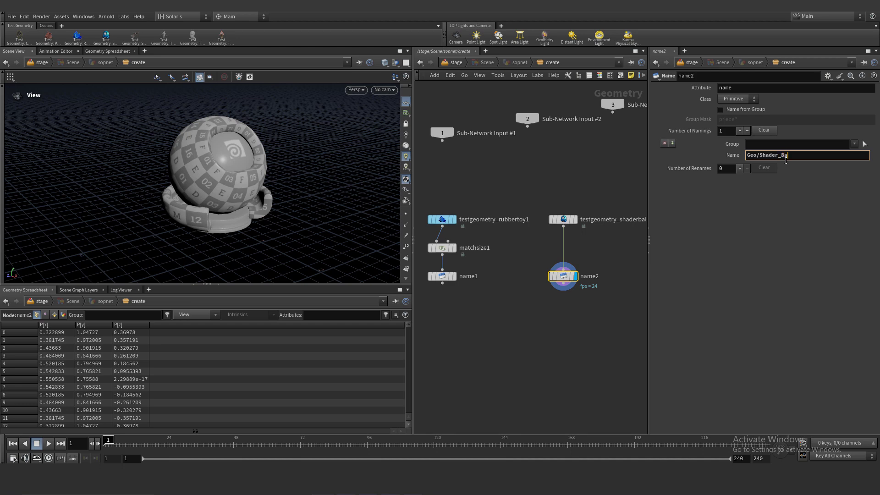
text(ll)
key(Return)
- Add a Capybara test geometry beside the shader ball and disable its Add Shader option
scroll(552, 277, down, 3)
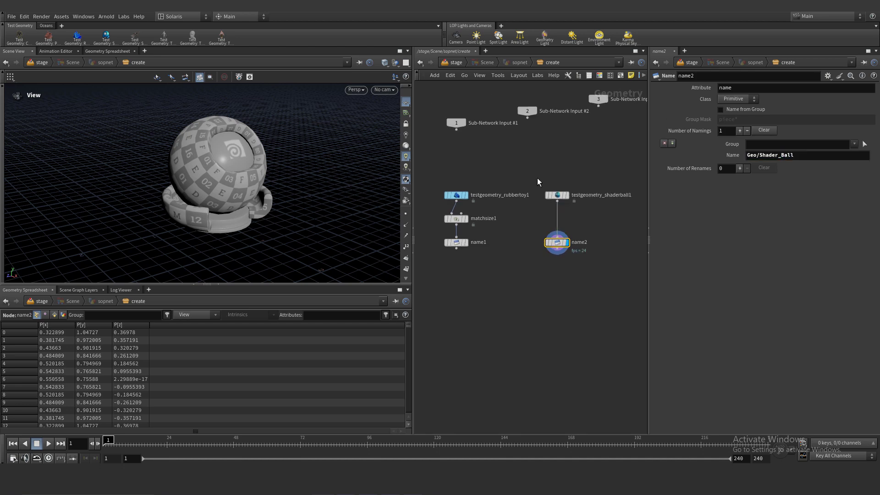
key(Tab)
text(test)
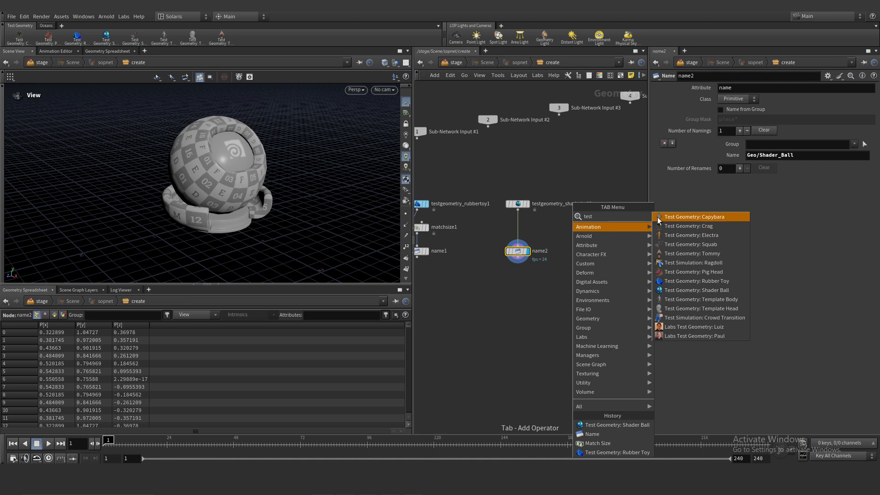
click(658, 218)
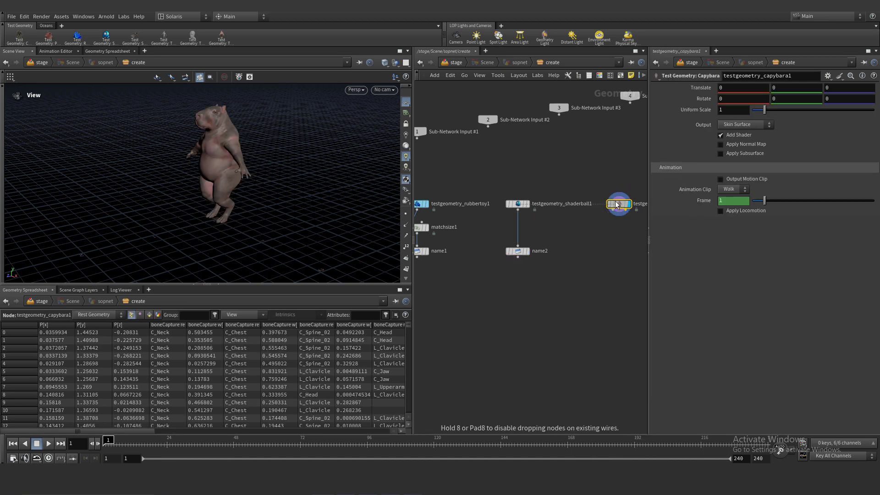
drag(180, 131, 176, 137)
middle_drag(586, 171, 552, 175)
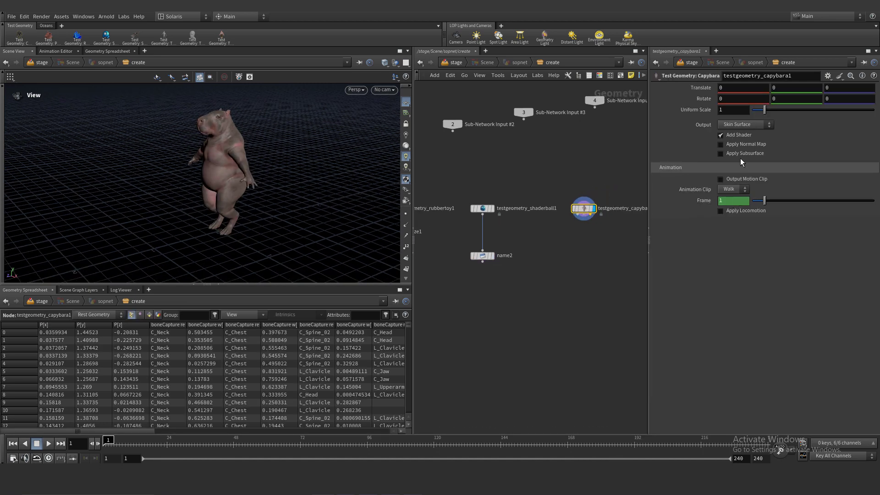
click(720, 135)
middle_drag(511, 244, 537, 238)
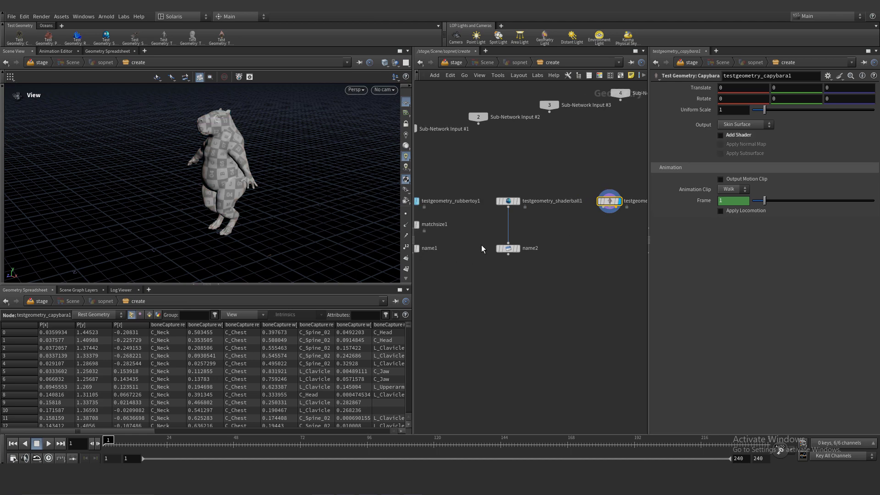
- Duplicate the shader ball's Name node below the capybara, wire it to the capybara's first output and display it
drag(508, 249, 614, 251)
middle_drag(630, 222, 507, 237)
scroll(508, 236, up, 2)
double_click(548, 209)
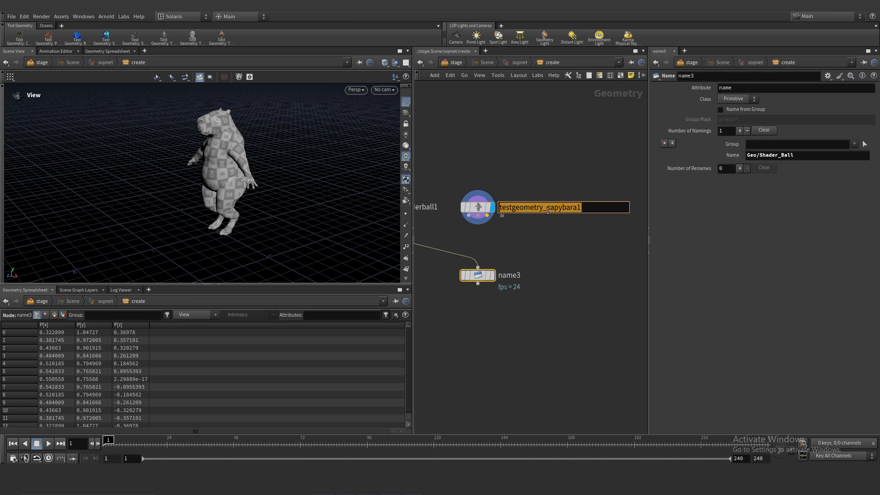
click(587, 246)
double_click(579, 208)
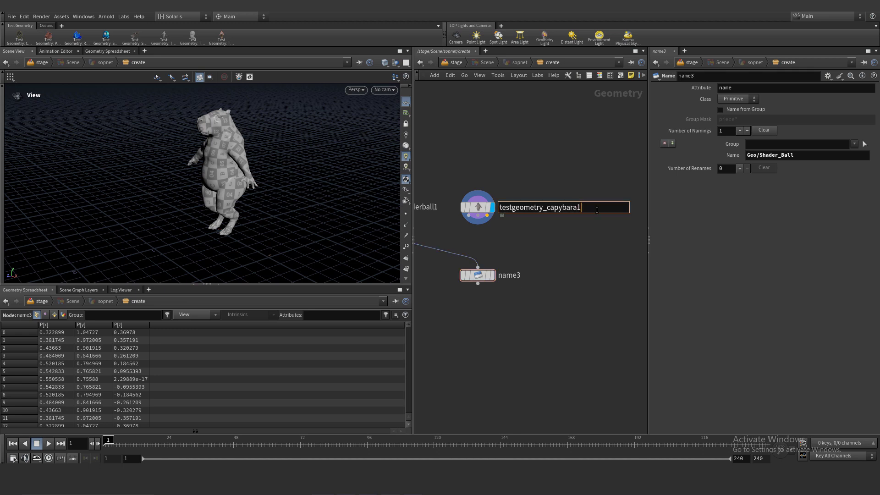
drag(558, 208, 635, 208)
click(580, 260)
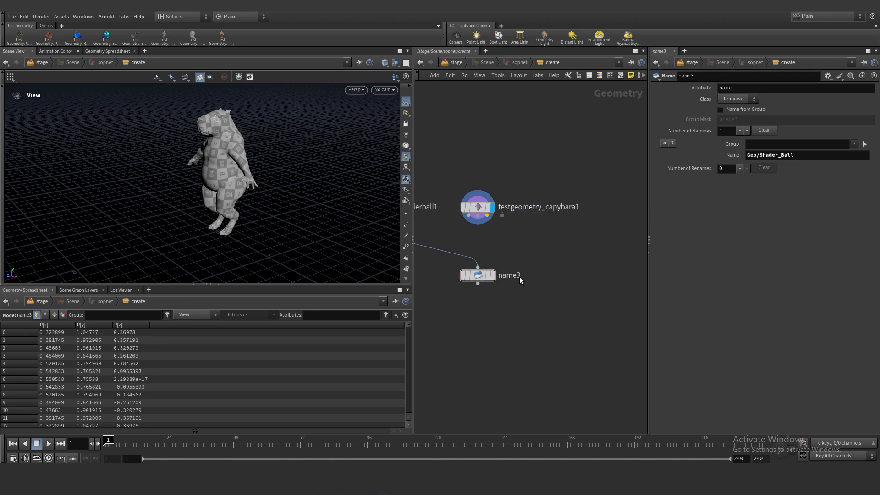
drag(477, 268, 477, 215)
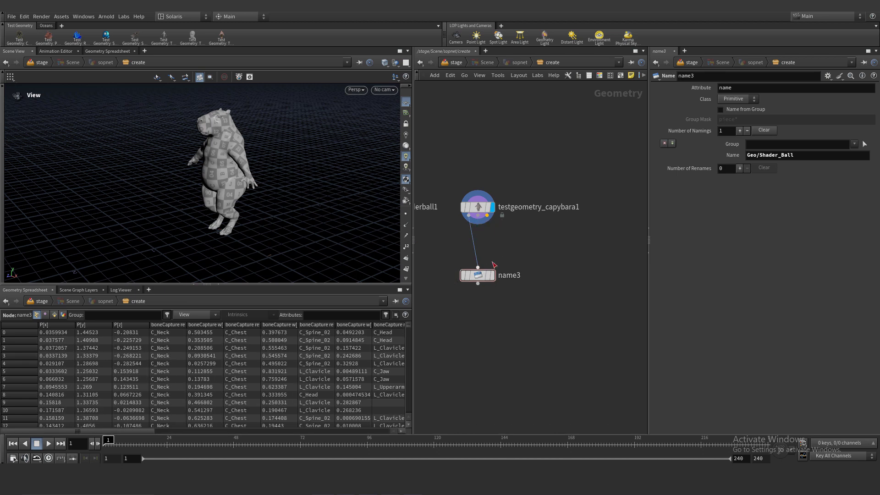
click(487, 275)
middle_drag(482, 276, 510, 274)
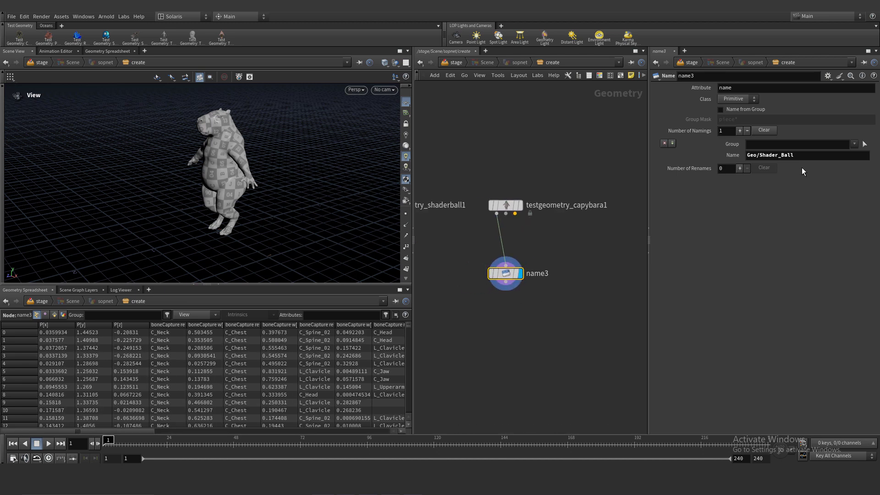
- Set the capybara Name node's name value to Geo/capybara
drag(763, 155, 796, 156)
key(BackSpace)
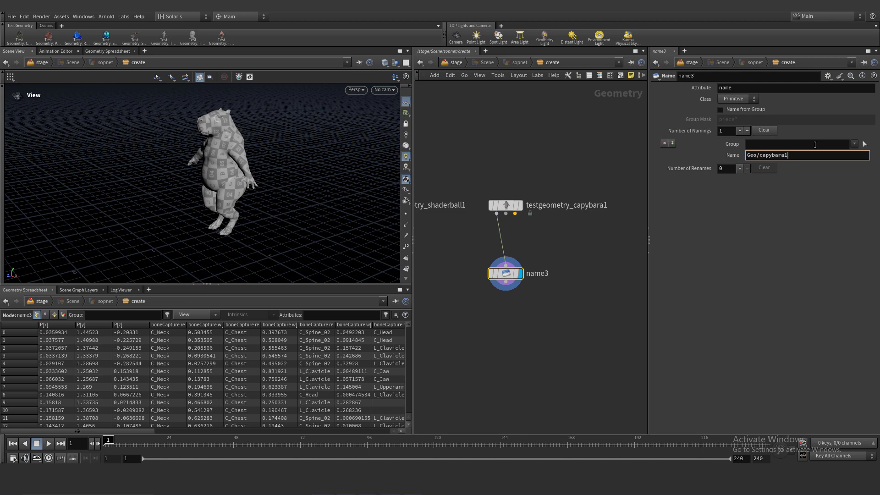
key(BackSpace)
key(Return)
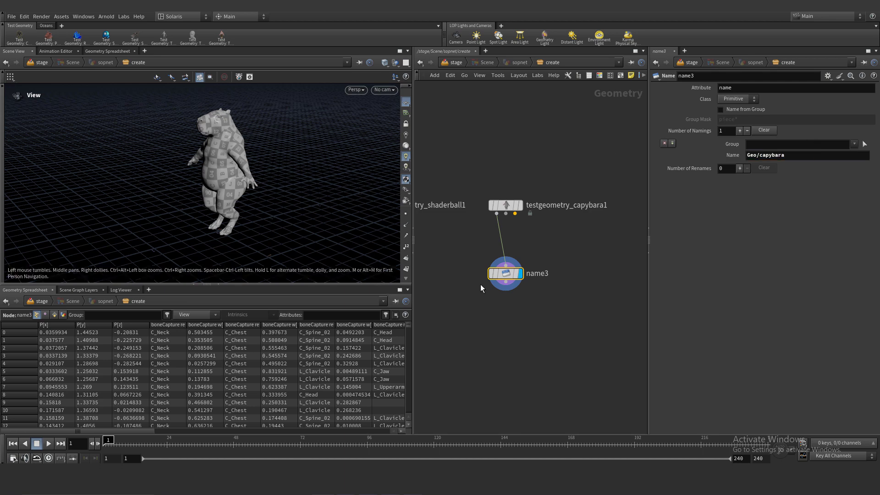
- Add a Switch node below the three Name nodes
scroll(481, 285, down, 4)
middle_drag(481, 284, 613, 240)
scroll(528, 258, up, 1)
scroll(528, 258, down, 1)
middle_drag(547, 263, 505, 273)
key(Tab)
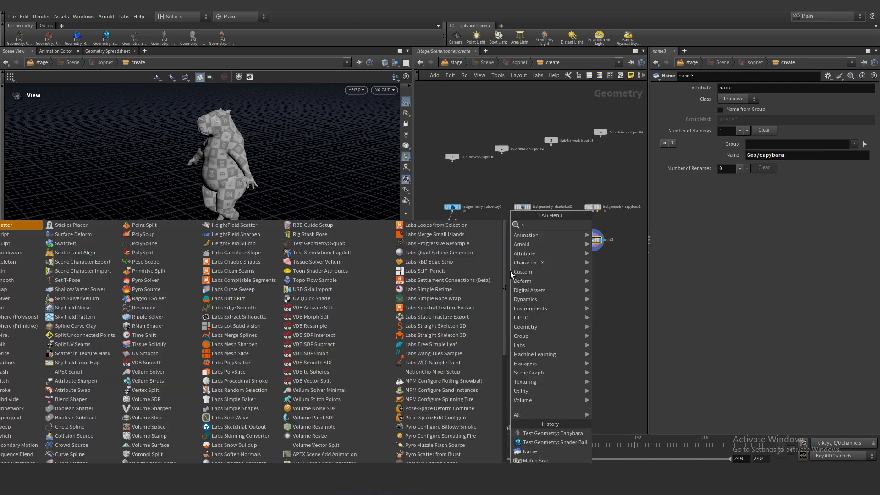
text(mer)
click(610, 228)
click(521, 310)
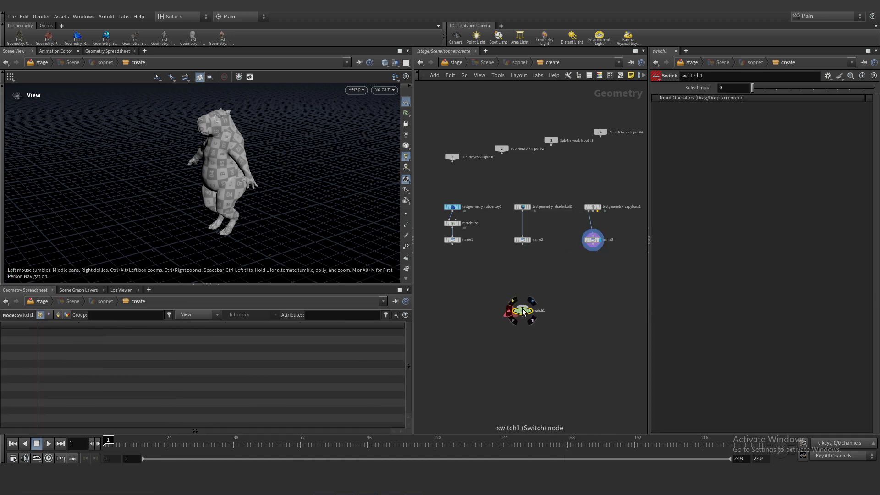
- Connect the toy, shader ball and capybara Name nodes to the Switch in that order, display it and preview its Select Input choices
click(523, 305)
click(452, 244)
drag(524, 249, 528, 304)
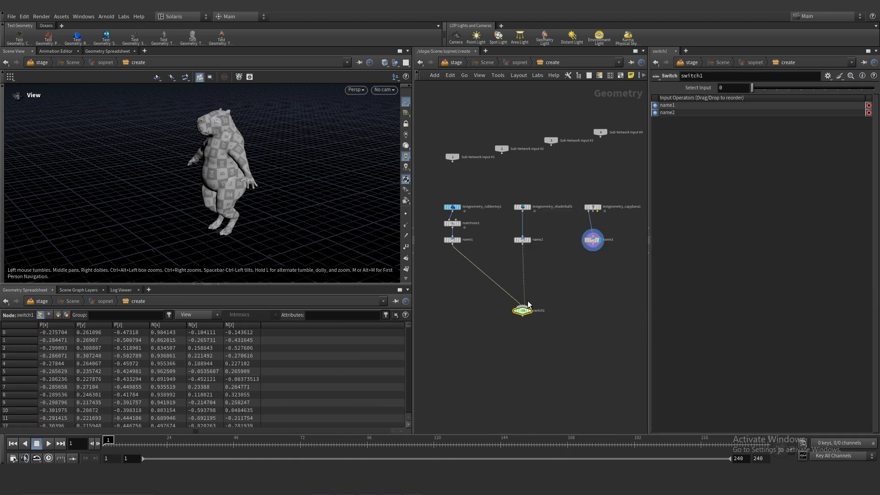
click(592, 244)
key(Escape)
drag(459, 351, 462, 350)
click(527, 306)
click(593, 244)
click(530, 311)
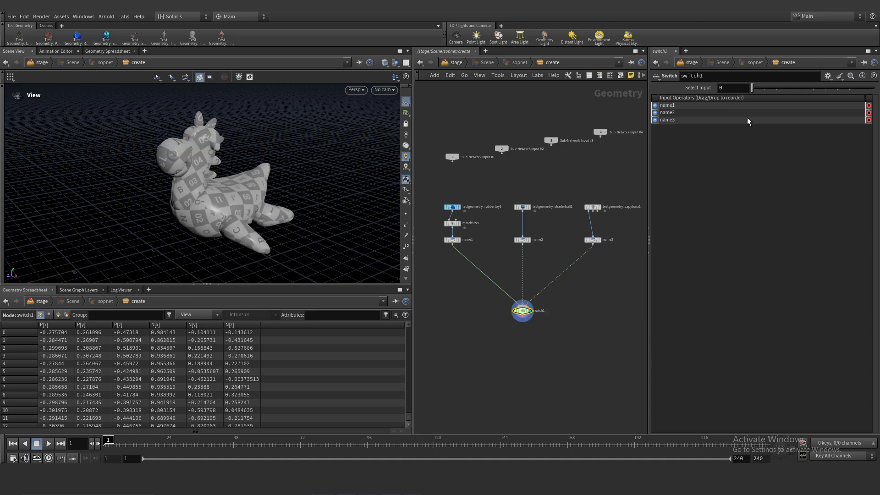
scroll(740, 91, up, 2)
scroll(740, 90, down, 2)
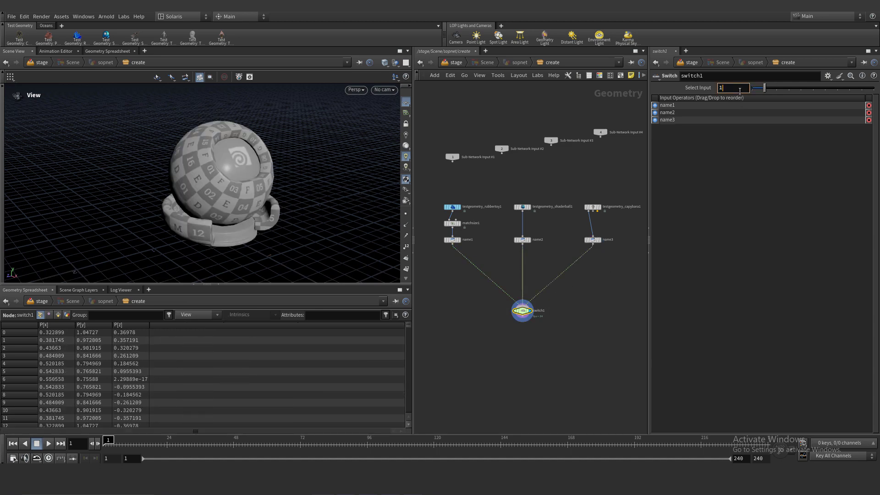
- Add an Output node after the Switch, make it the displayed node and colour it black
middle_drag(530, 342, 538, 298)
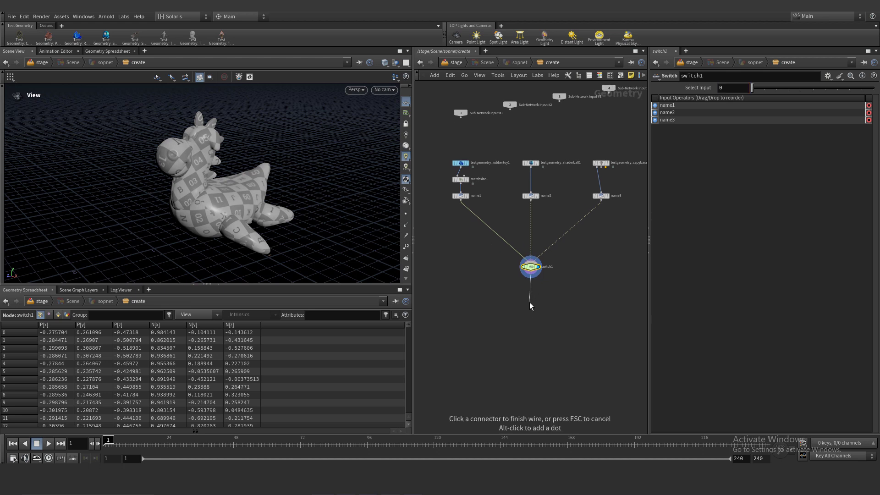
key(Tab)
text(out)
key(Return)
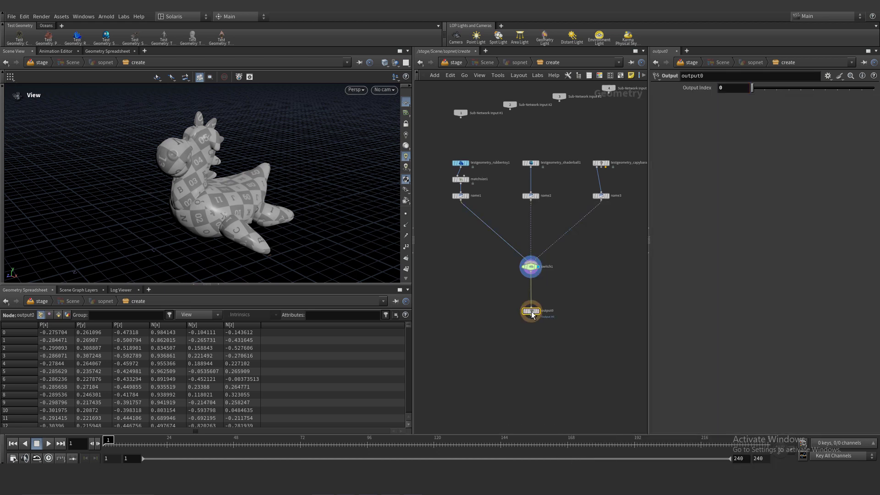
click(537, 312)
key(c)
click(585, 428)
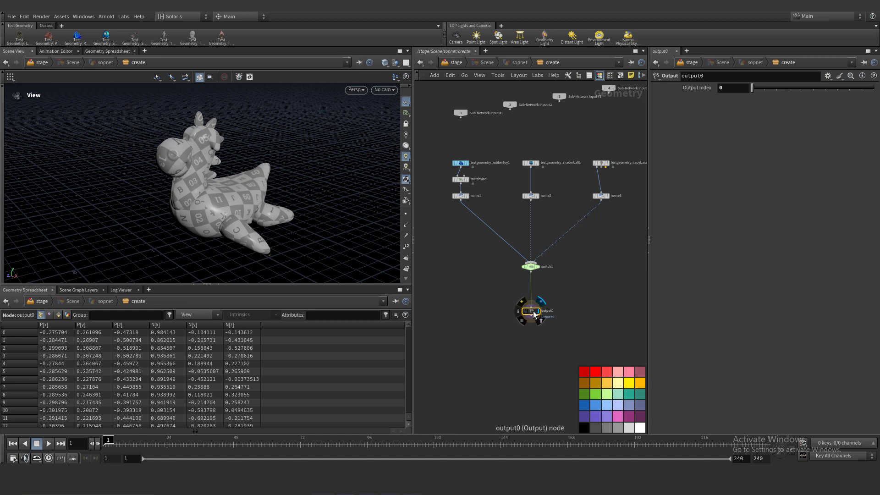
key(c)
- Return to the stage level and add an Integer parameter named geo_variant to the Scene node's parameter interface
click(456, 63)
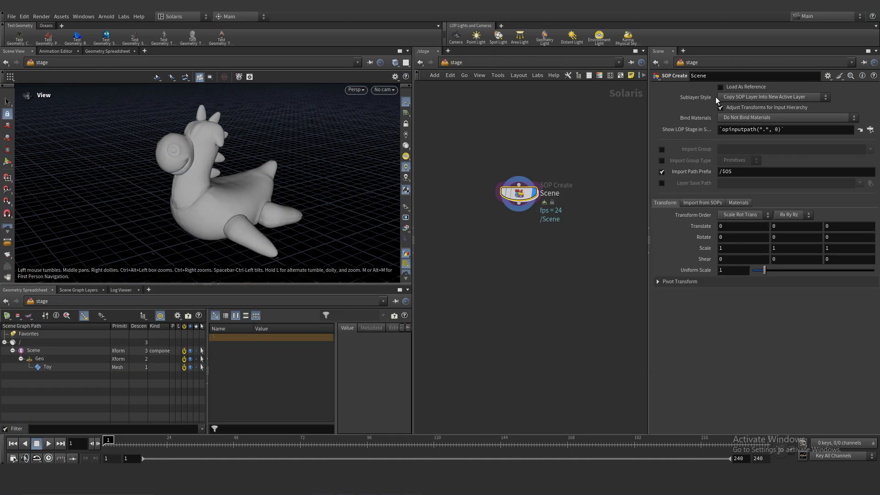
click(827, 76)
click(780, 86)
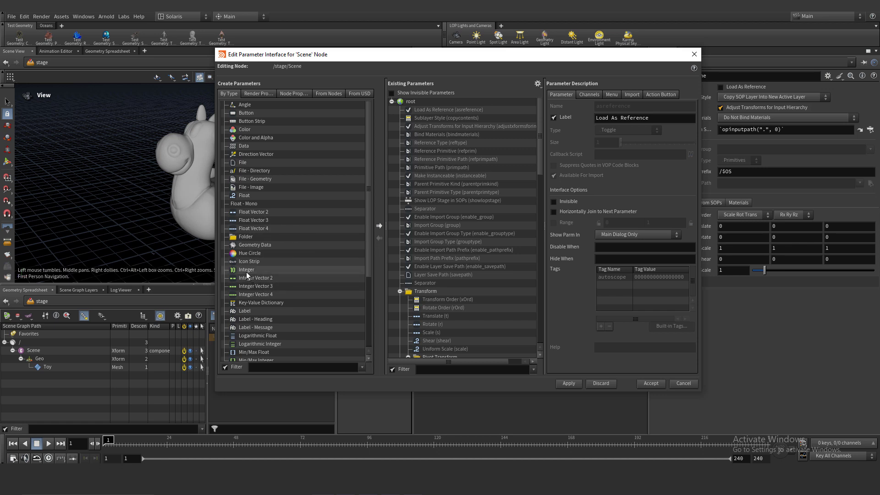
drag(246, 270, 415, 102)
double_click(620, 106)
text(geo_variant)
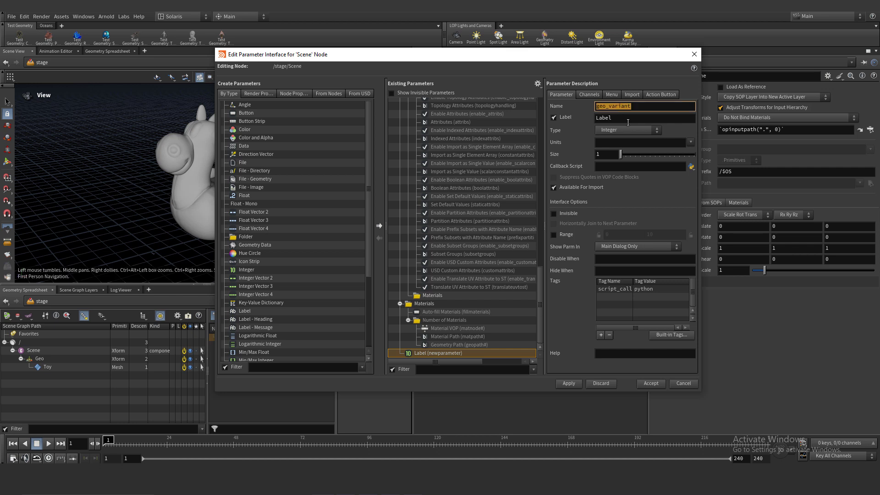
- Label the geo_variant parameter Veo_Variant and accept the interface changes
double_click(628, 121)
text(geo_variant)
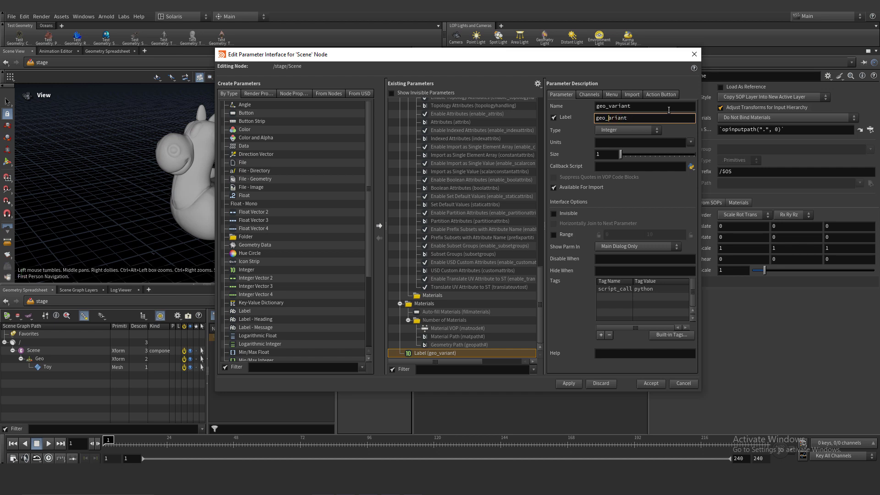
key(BackSpace)
text(V)
key(Return)
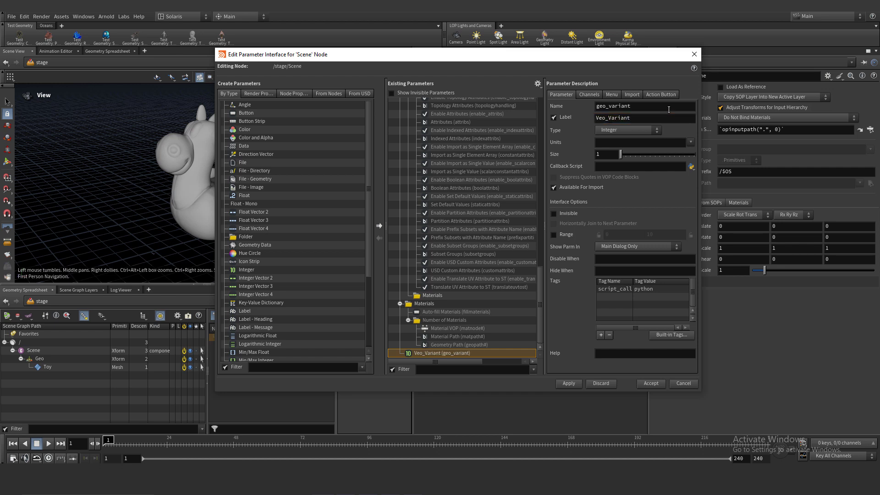
click(650, 384)
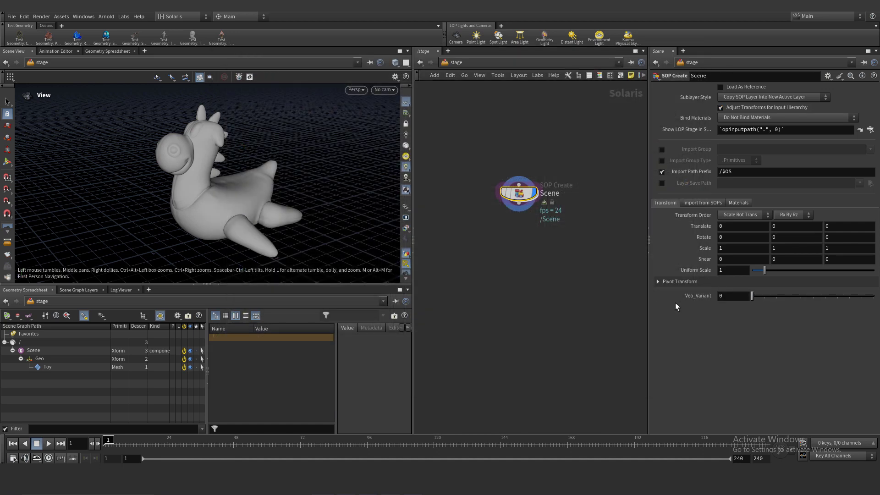
- Copy the Scene node's Veo_Variant parameter and paste it as a relative reference into the Switch's Select Input
right_click(774, 301)
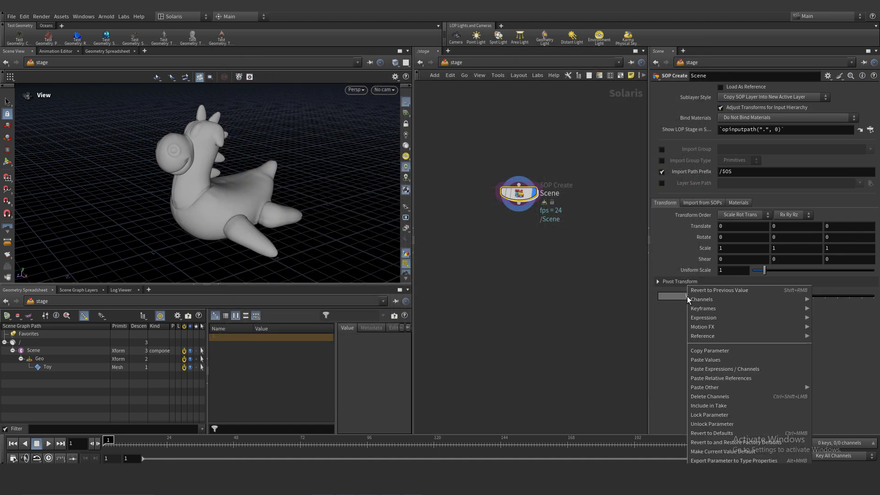
click(700, 349)
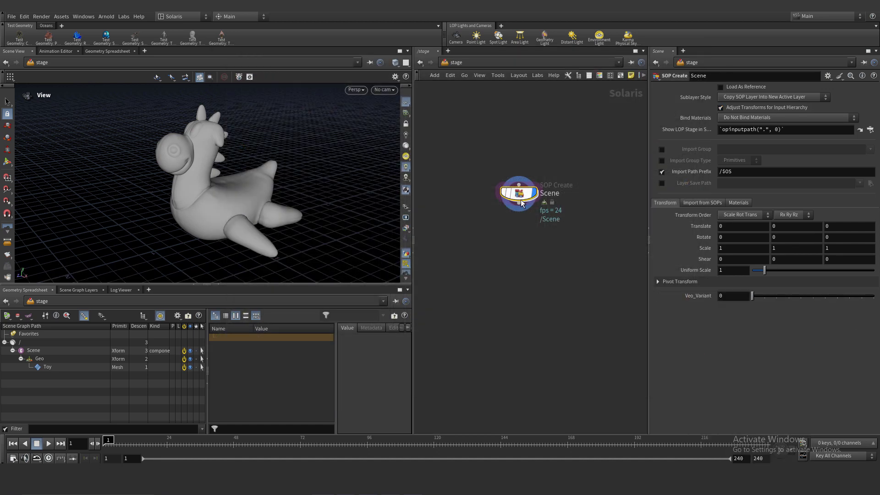
double_click(519, 193)
click(530, 266)
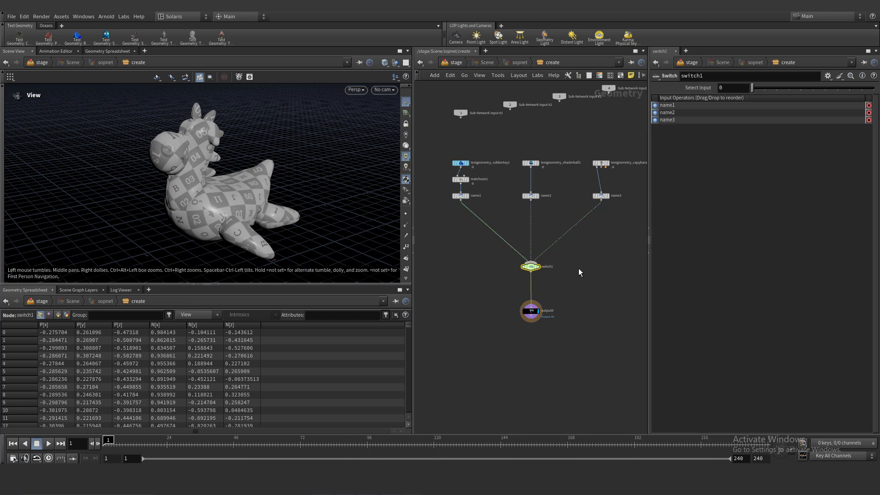
right_click(693, 88)
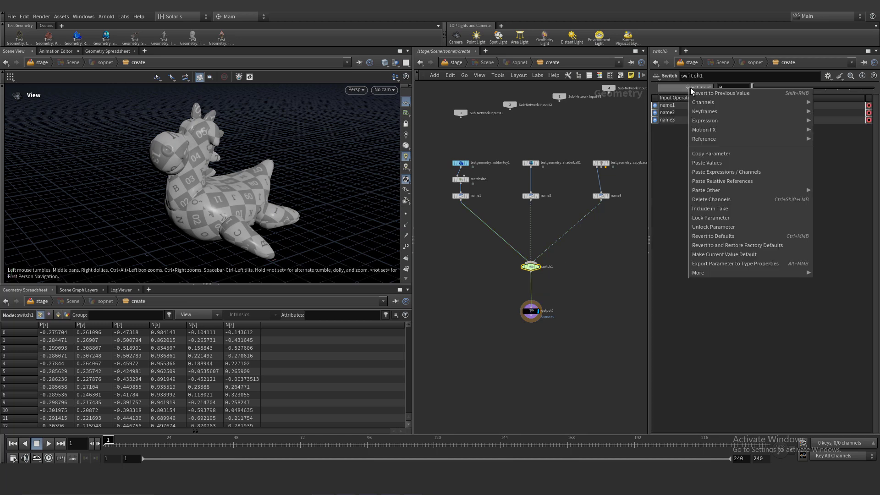
click(732, 183)
- Return to the stage level and cycle the Veo_Variant value to check the geometry switching
click(453, 63)
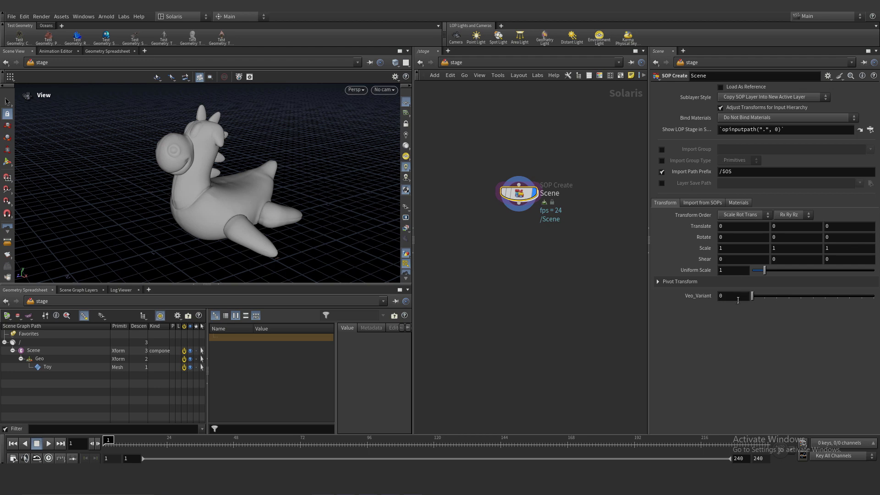
click(738, 301)
scroll(738, 300, up, 2)
scroll(738, 301, down, 2)
- Open the Scene node's geometry network and insert a Merge node between the Switch and the Output
double_click(519, 192)
key(Tab)
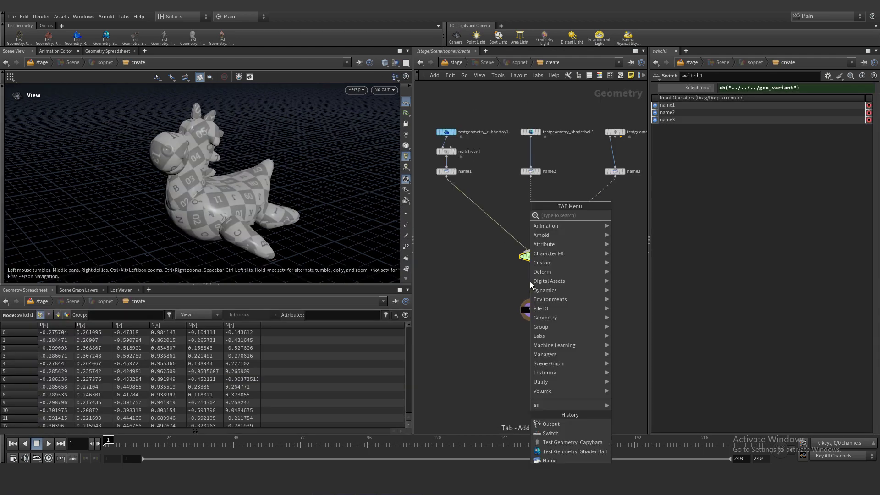
text(merge)
key(Return)
click(530, 282)
drag(530, 282, 531, 289)
click(532, 284)
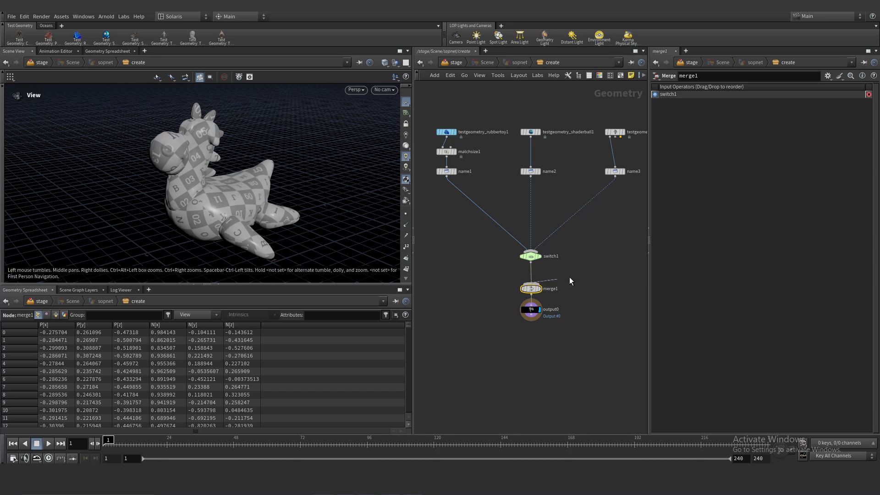
- Add a Grid node feeding the Merge and set its size to 50 by 50
key(Tab)
text(grid)
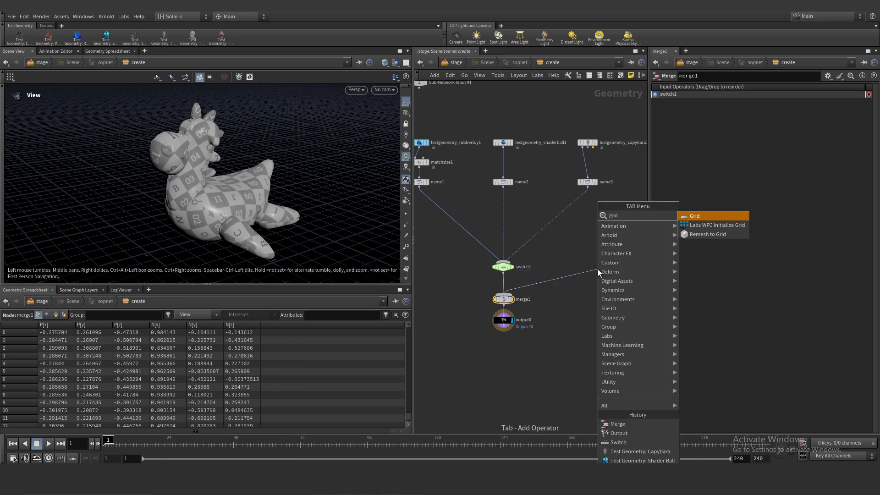
key(Return)
click(598, 269)
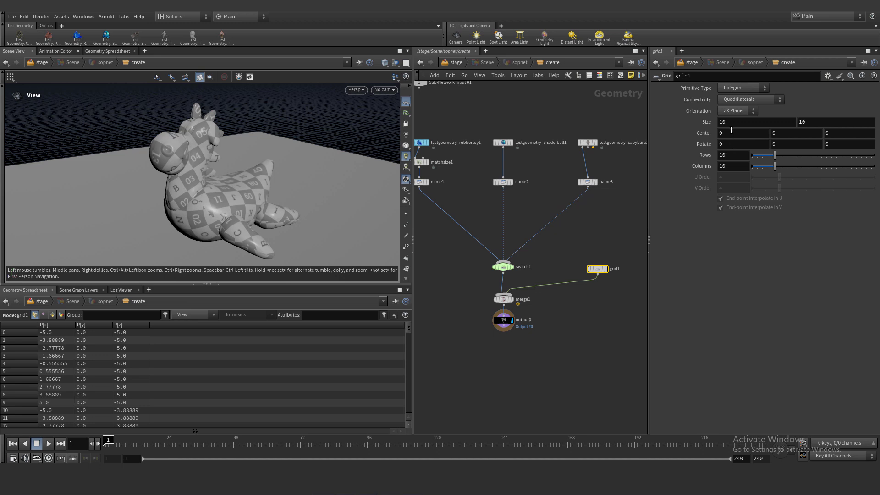
click(741, 124)
key(BackSpace)
key(BackSpace)
text(50)
key(Return)
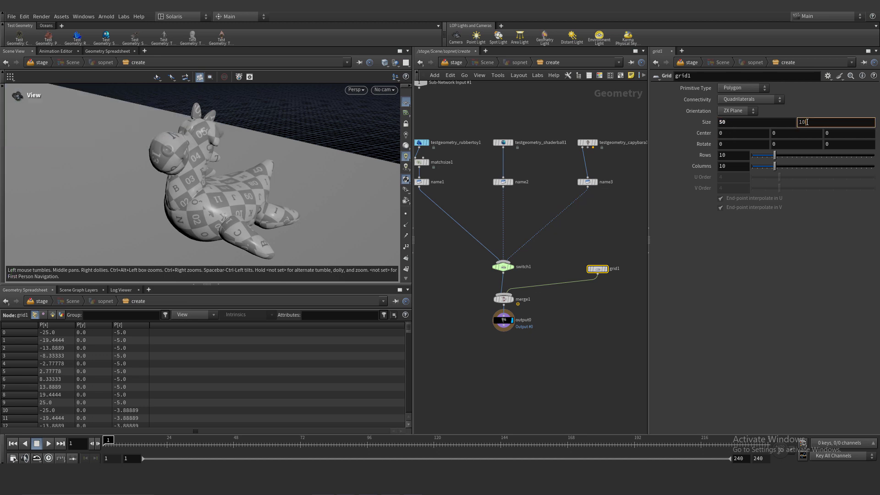
- Duplicate the shader ball's Name node between the Grid and the Merge, and tidy the layout by adding a dot to its wire
alt+drag(507, 181, 598, 292)
drag(438, 375, 507, 352)
click(545, 317)
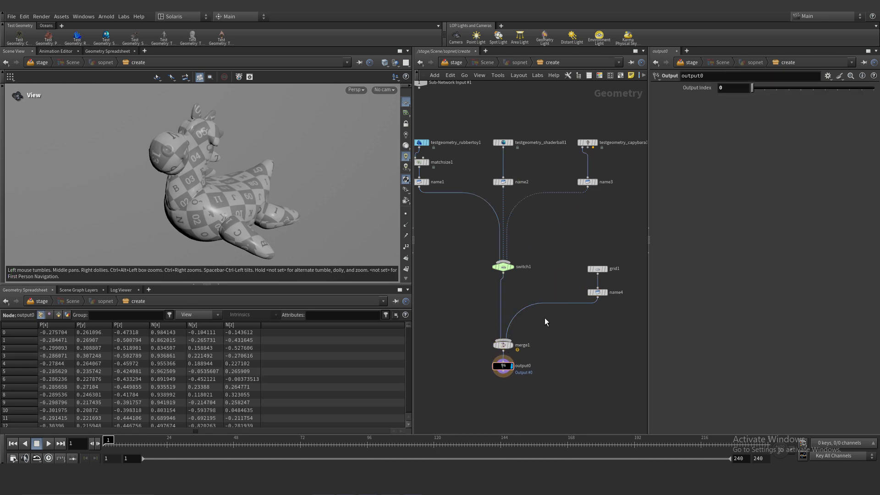
alt+click(592, 330)
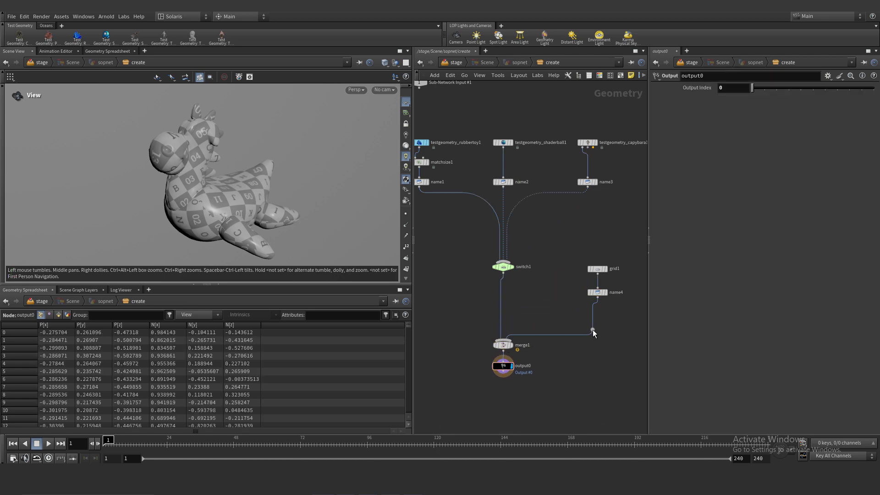
- Set the name in the Grid's Name node to Geo/Floor
click(597, 292)
triple_click(837, 162)
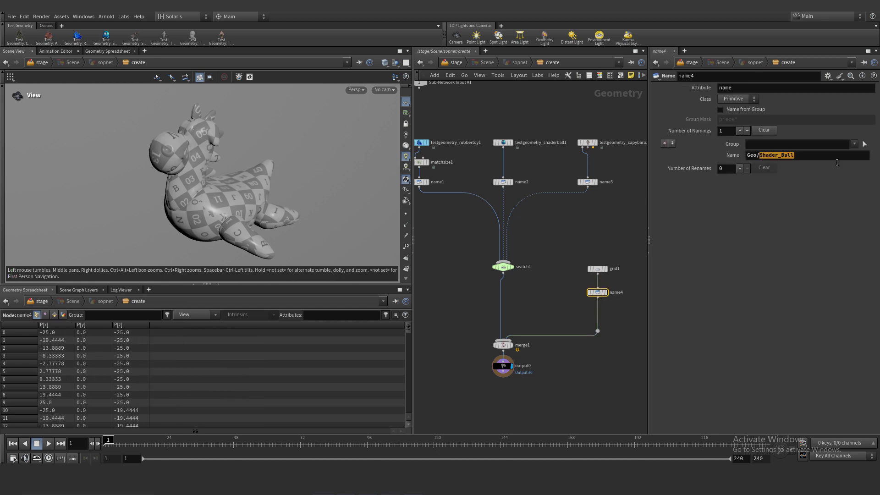
text(Geo/Floor)
key(Return)
- Return to the stage level and try different Veo_Variant values, ending with 1, to check each geometry with the floor
click(459, 64)
drag(193, 207, 199, 212)
click(734, 295)
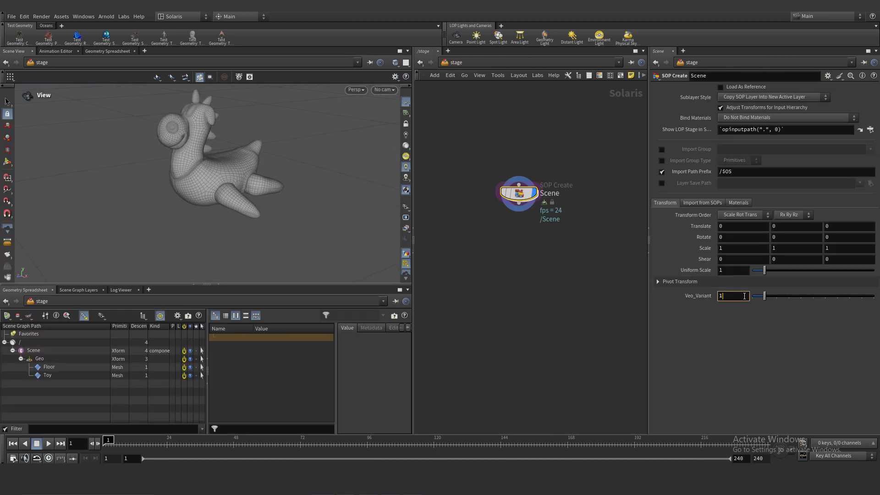
text(2)
key(Return)
key(BackSpace)
text(1)
key(Return)
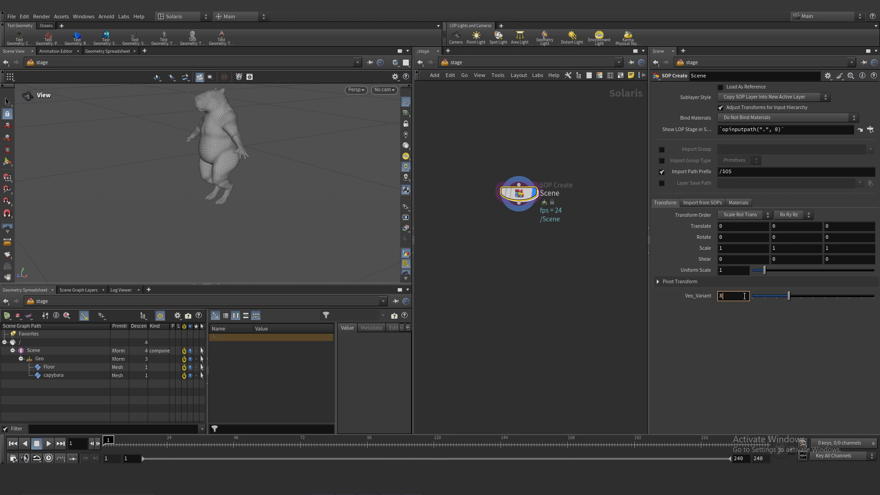
key(BackSpace)
text(1)
key(Return)
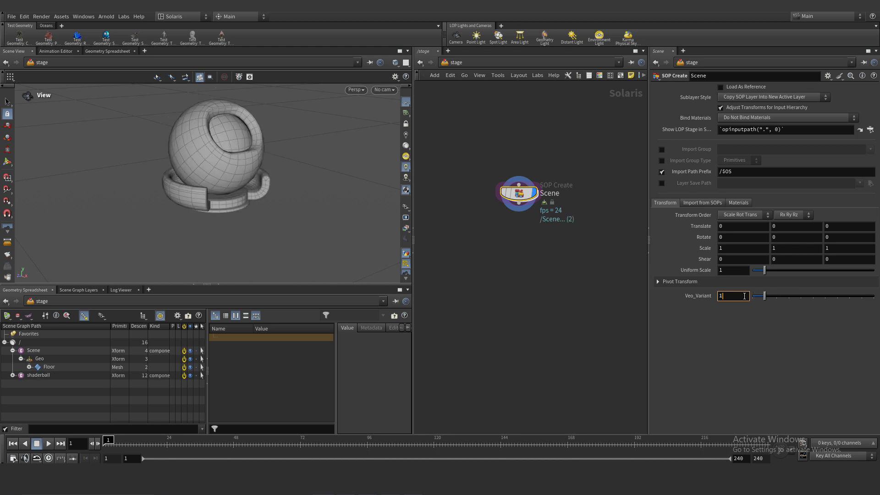
- Collapse the Scene branch and expand the separate shaderball branch in the scene graph to inspect its hierarchy
click(13, 350)
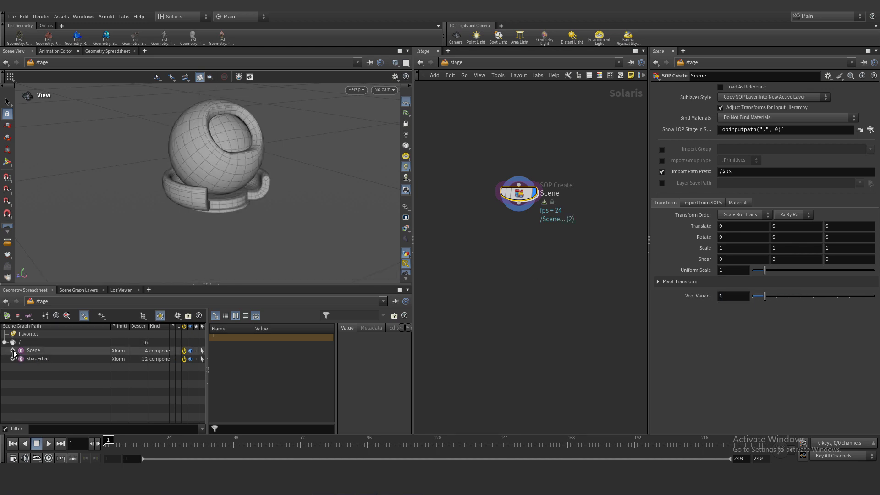
scroll(248, 123, up, 3)
middle_drag(233, 158, 236, 175)
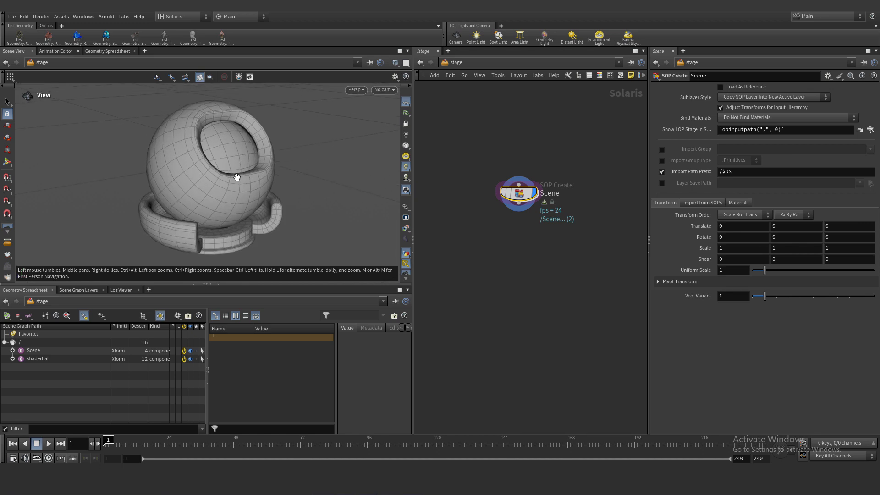
click(13, 359)
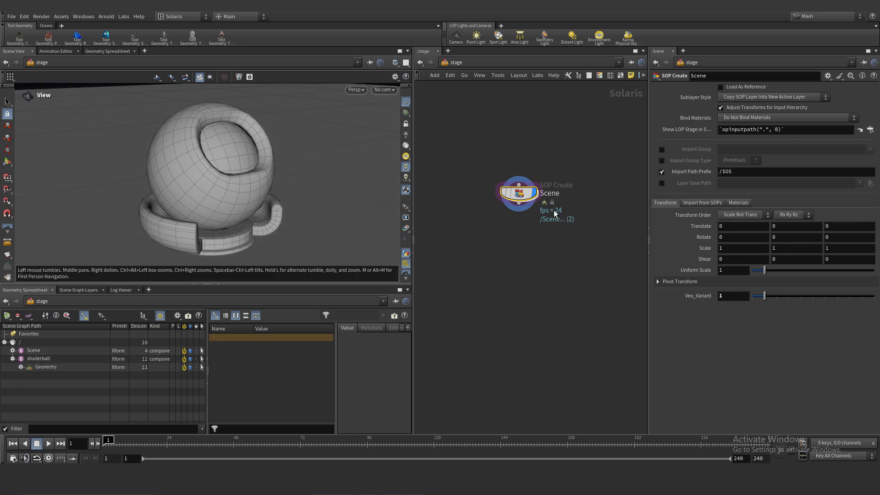
- Insert an Attribute Delete node between the shader ball and its Name node, and remove the path primitive attribute
double_click(519, 192)
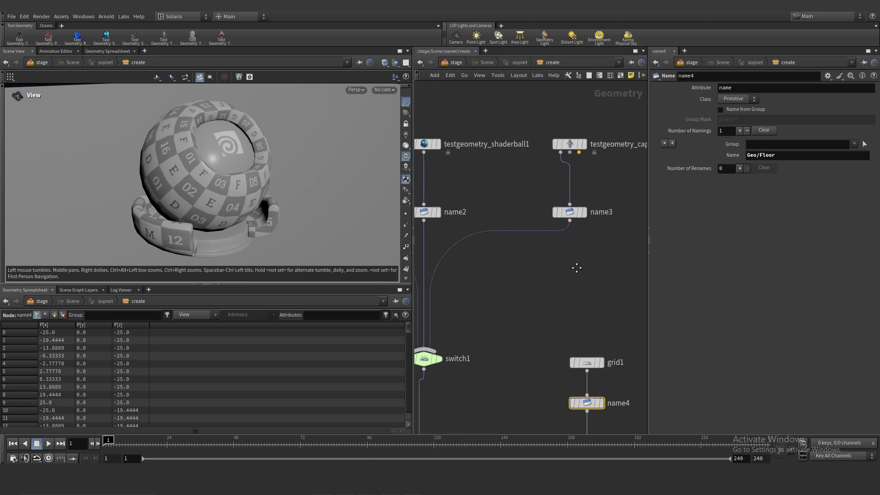
key(Tab)
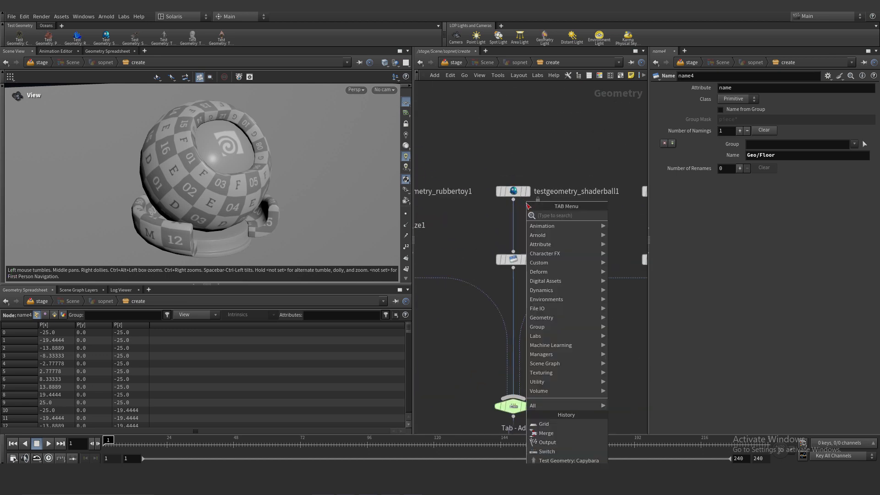
text(attdel)
key(Return)
click(509, 228)
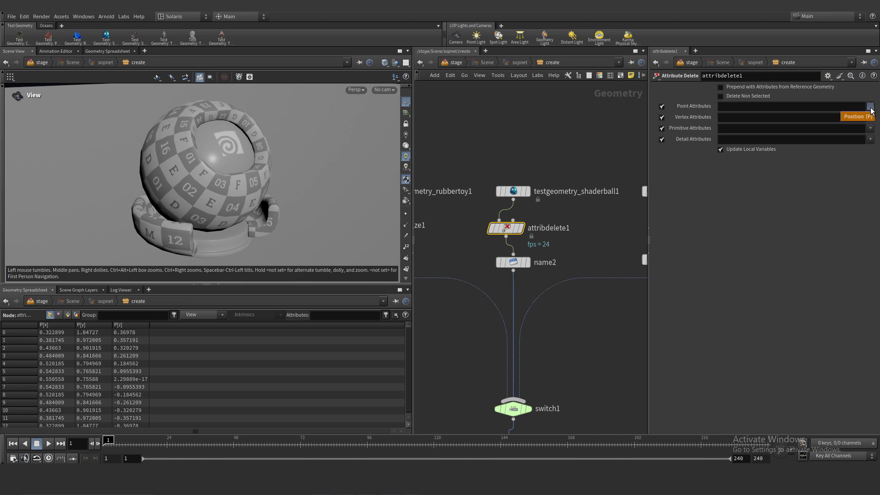
click(871, 128)
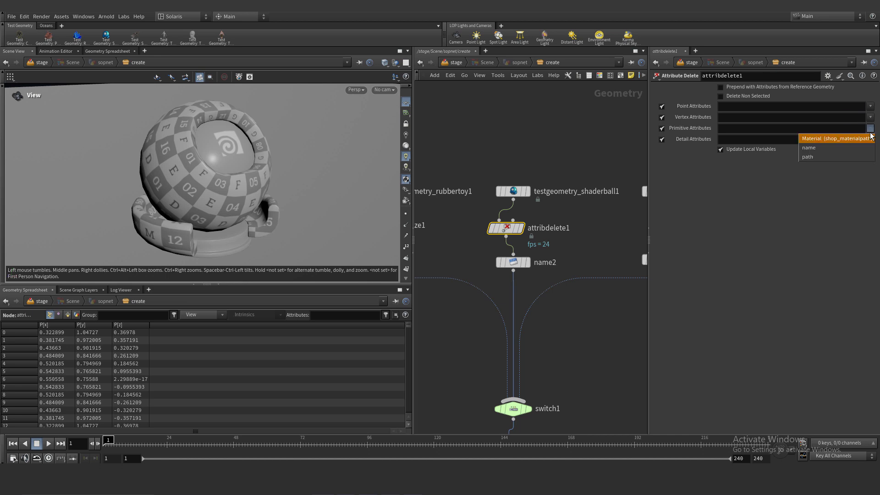
click(842, 154)
- Return to the stage level and expand the Scene and Geo branches to check the shader ball's place in the hierarchy
click(456, 62)
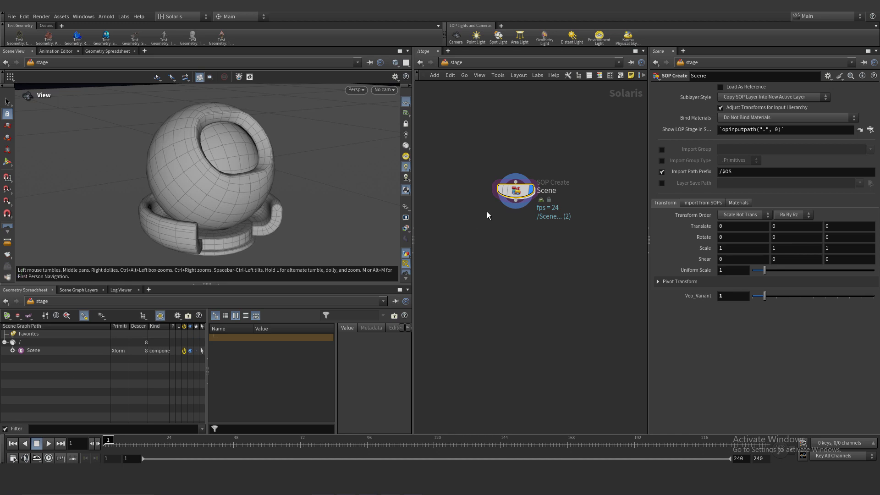
click(12, 350)
click(21, 359)
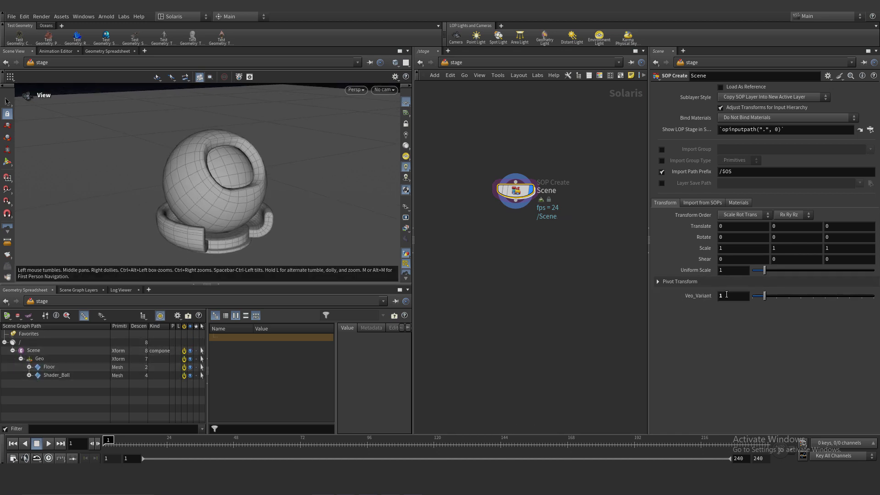
- Step Veo_Variant through values such as 2 and 3 to check the variants, and set it to 0 for the toy
double_click(727, 296)
text(2)
key(Return)
scroll(727, 295, down, 2)
scroll(726, 295, up, 3)
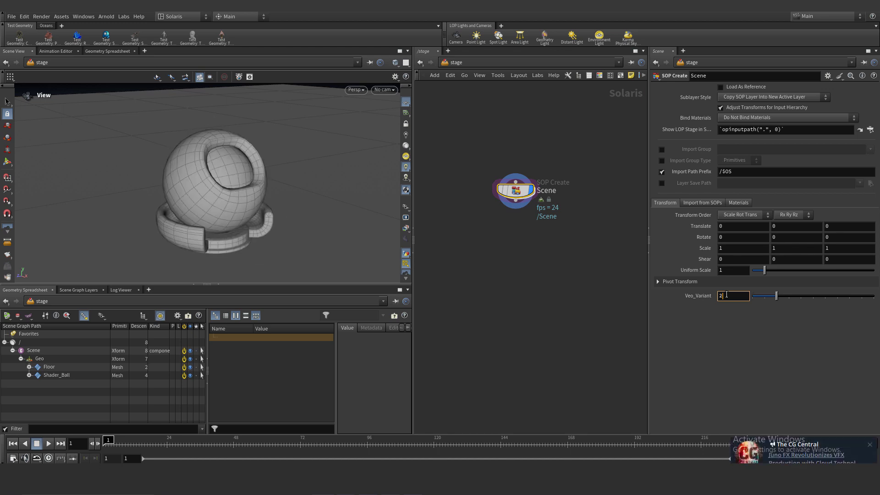
scroll(727, 295, down, 1)
scroll(727, 295, down, 2)
scroll(726, 295, up, 3)
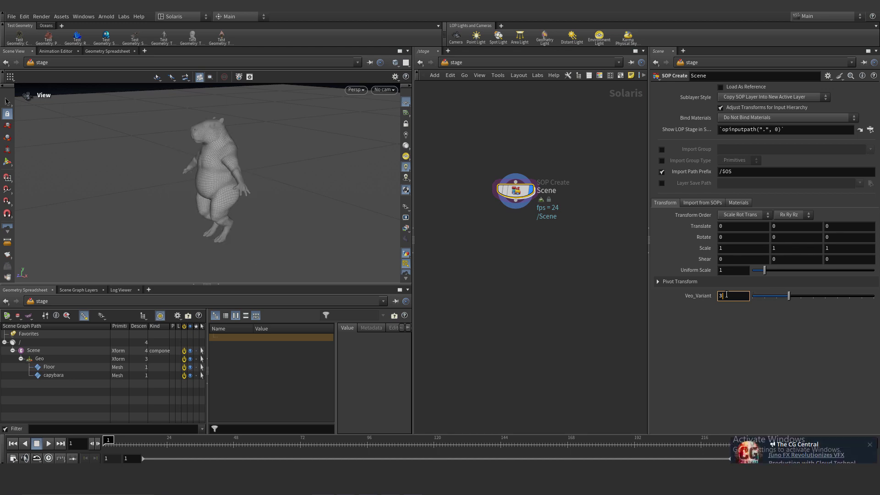
scroll(726, 295, down, 4)
scroll(727, 295, up, 2)
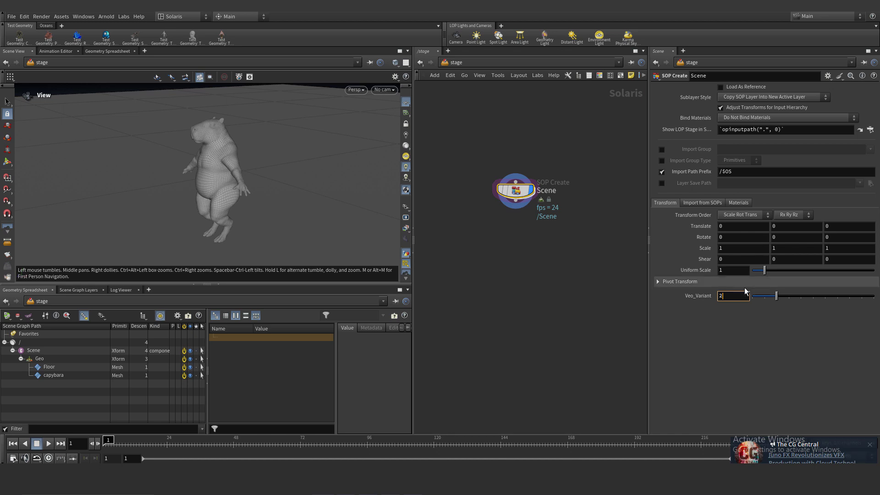
drag(777, 295, 753, 295)
drag(191, 179, 266, 177)
click(516, 206)
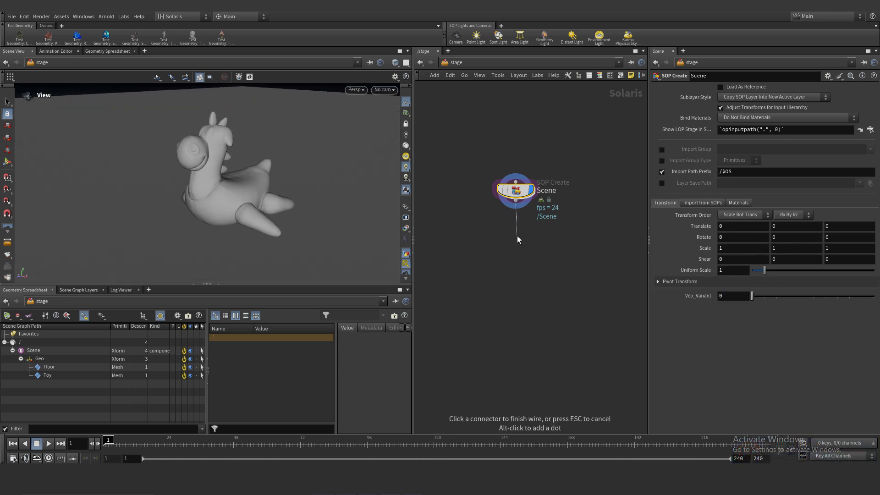
key(Tab)
text(cam)
key(Return)
click(517, 236)
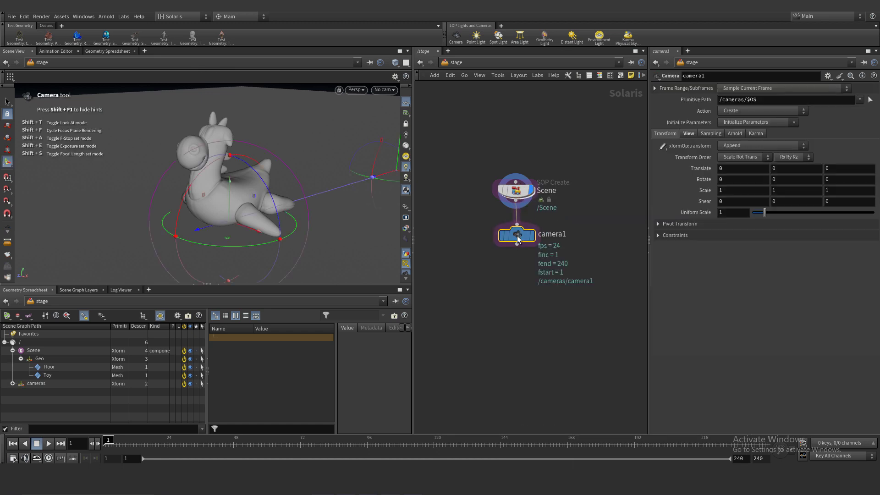
alt+right_drag(224, 197, 305, 160)
key(r)
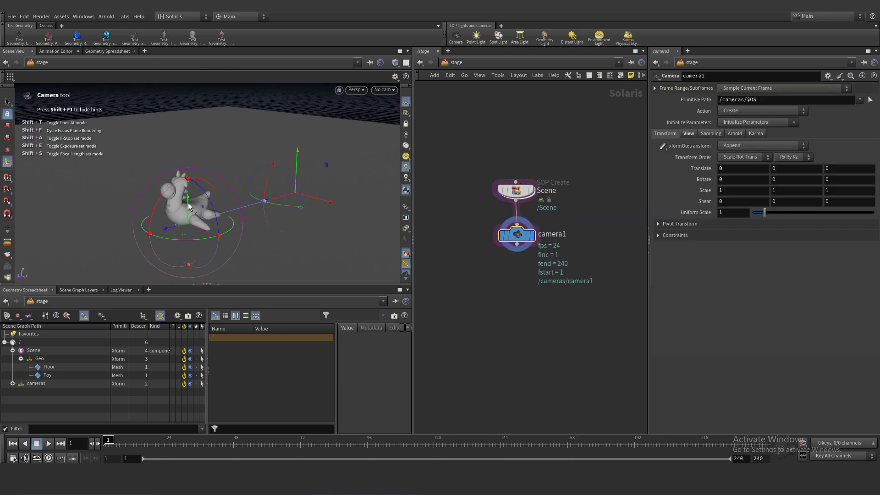
drag(186, 200, 175, 110)
key(Escape)
key(Delete)
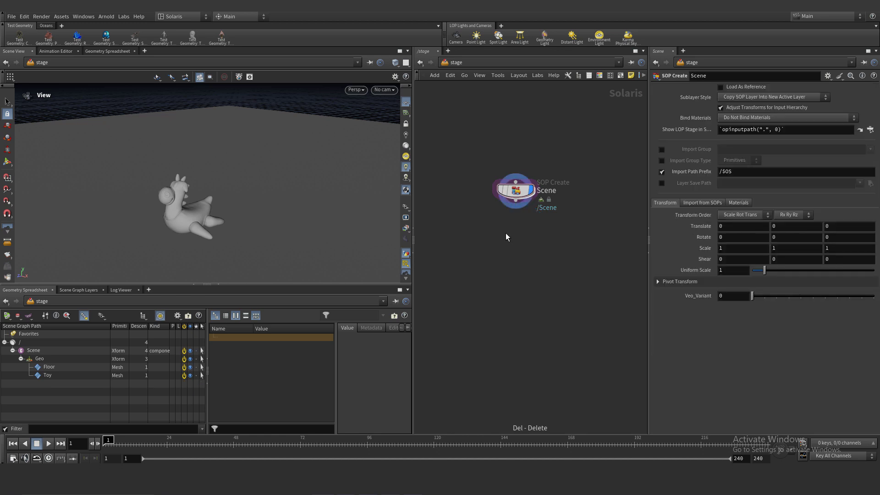
- Frame the toy in the viewport, create a camera from that view, and rename the camera node Shot_Cam
right_drag(195, 205, 197, 216)
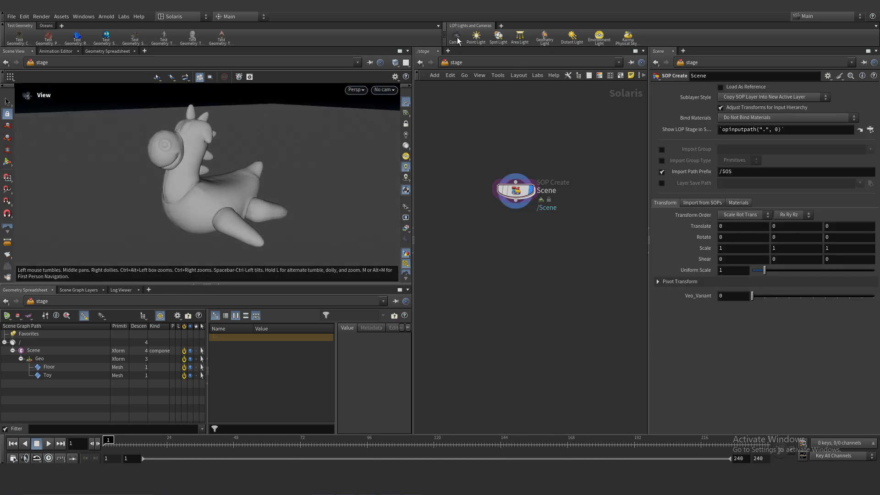
click(456, 37)
key(Escape)
mouse_move(170, 195)
mouse_down()
mouse_move(188, 177)
mouse_move(184, 192)
mouse_up()
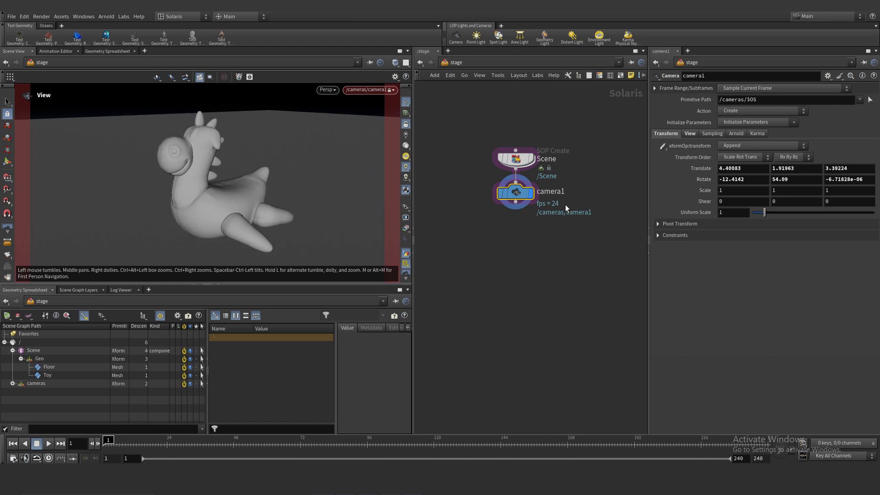
double_click(557, 192)
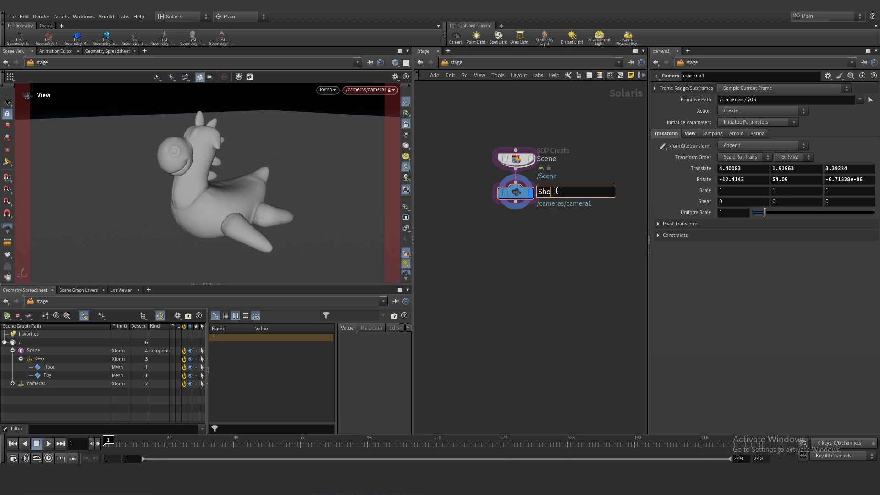
key(Return)
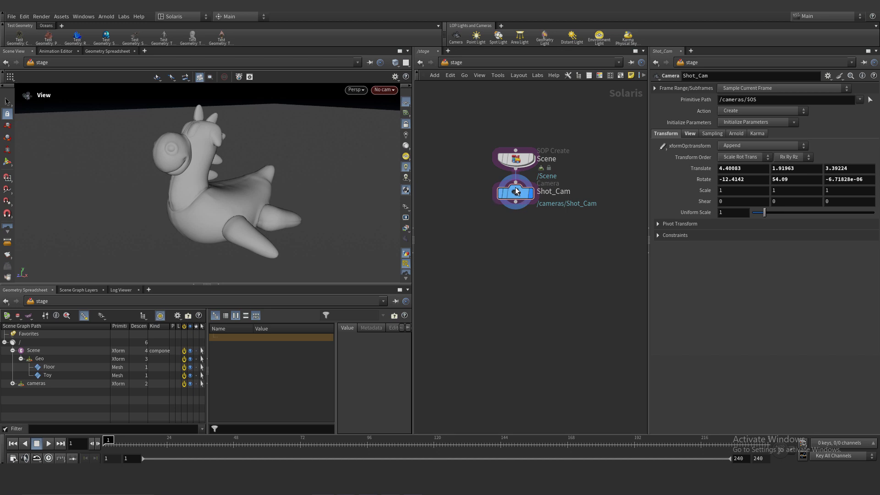
- Look through Shot_Cam and adjust its framing to a slightly lower, closer view of the toy
drag(515, 190, 515, 200)
scroll(320, 132, down, 2)
scroll(177, 244, down, 2)
click(385, 91)
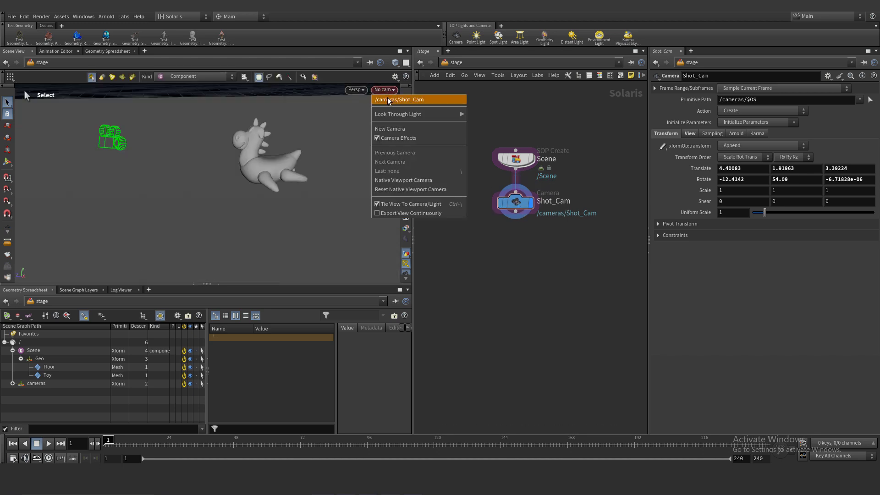
click(404, 101)
alt+right_drag(213, 181, 187, 181)
mouse_move(188, 180)
alt+mouse_down()
mouse_move(204, 173)
mouse_move(188, 189)
alt+mouse_up()
right_drag(188, 189, 202, 185)
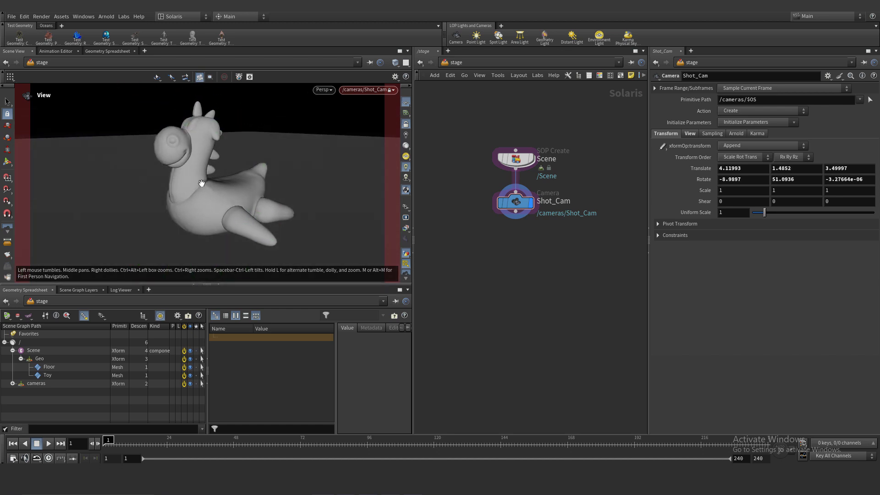
mouse_move(201, 184)
mouse_down()
mouse_move(206, 191)
mouse_move(198, 192)
mouse_move(210, 191)
mouse_up()
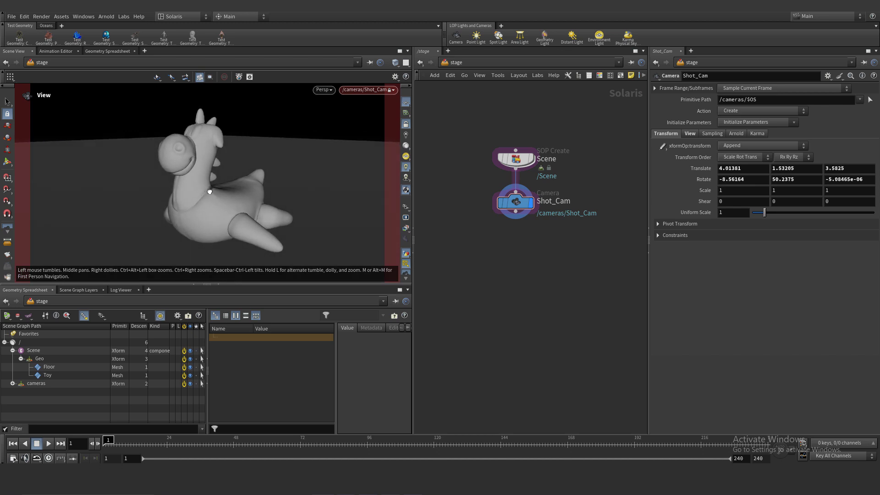
- Unlock the view from Shot_Cam and orbit out to see the camera and toy from outside
click(406, 123)
right_drag(252, 170, 192, 200)
drag(193, 200, 374, 224)
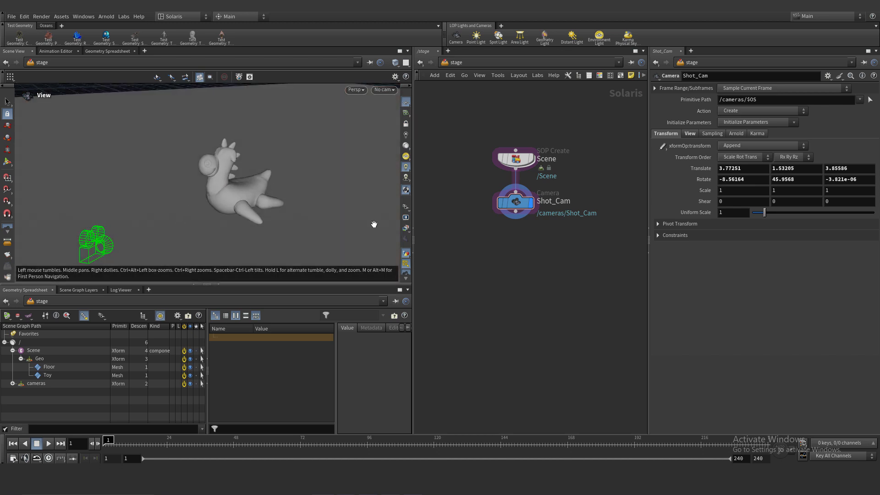
- Wire a new Merge node to the output of Shot_Cam and place it well below the camera node
click(516, 211)
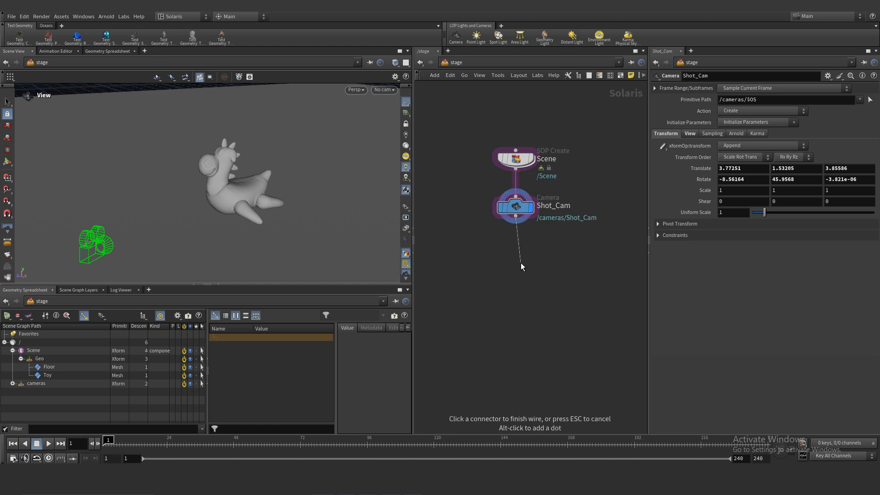
key(Tab)
text(m)
key(BackSpace)
text(me)
key(Return)
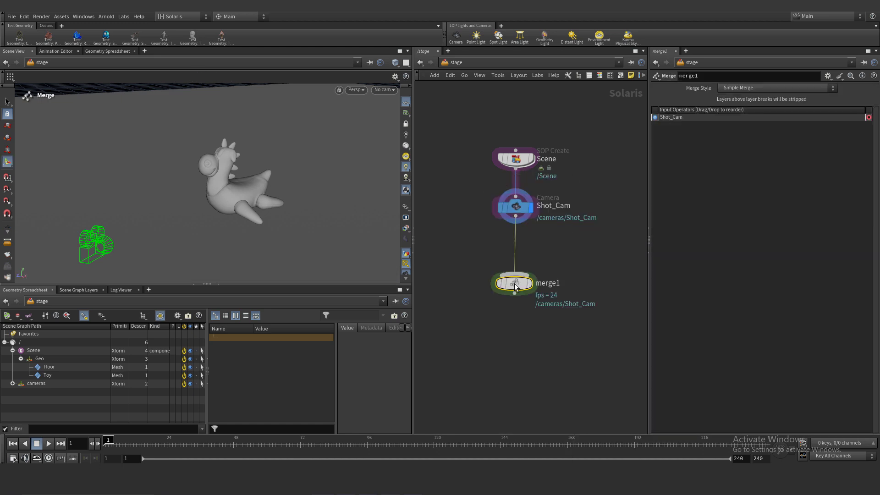
drag(518, 285, 518, 320)
scroll(538, 309, down, 2)
middle_drag(538, 309, 479, 289)
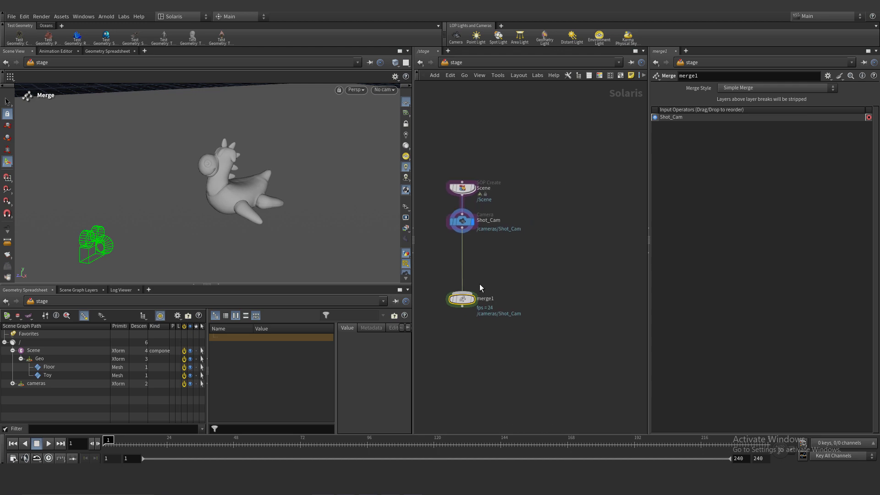
- Color the merge node below Shot_Cam yellow-orange and make it the displayed node of the stage
key(c)
click(606, 386)
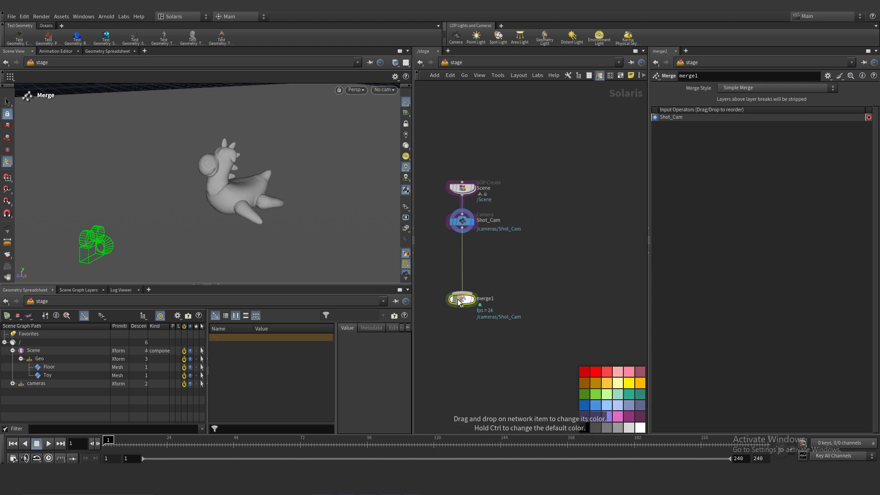
scroll(451, 300, up, 2)
click(482, 302)
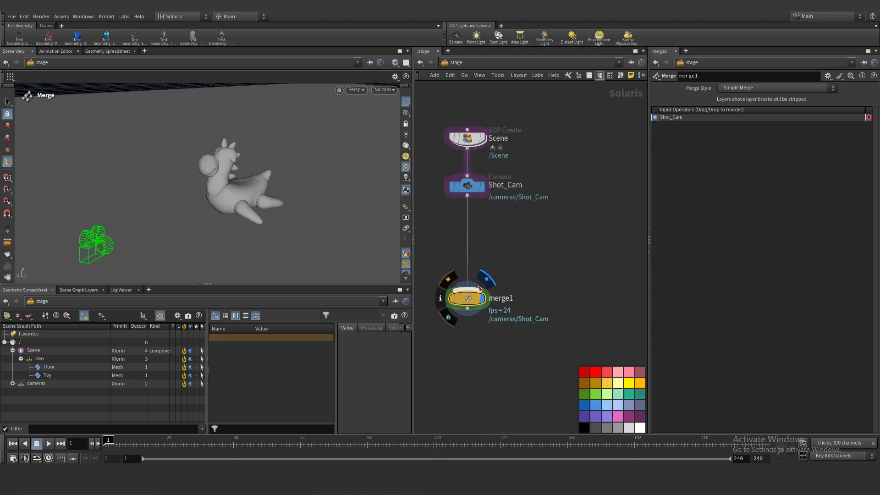
- Add a second Merge node feeding into the yellow-orange merge, and rename it Light
key(Tab)
key(Escape)
click(475, 288)
scroll(544, 267, up, 1)
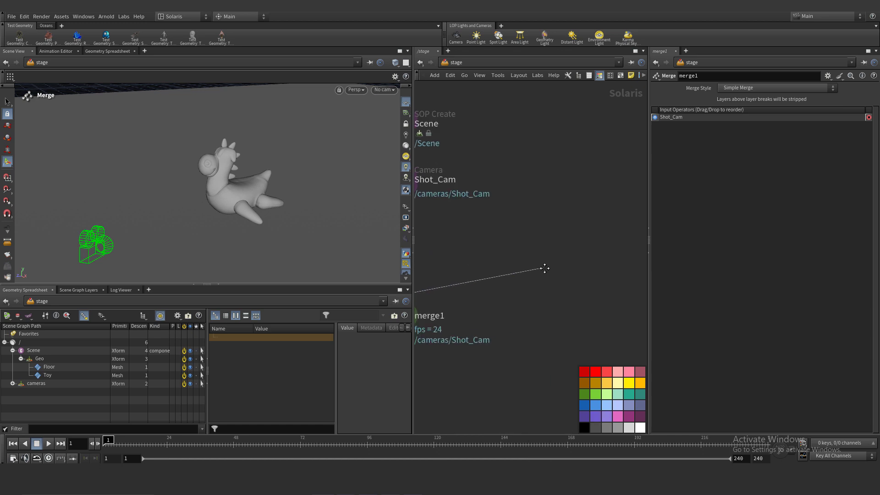
click(560, 271)
text(mer)
key(Return)
drag(560, 274, 555, 274)
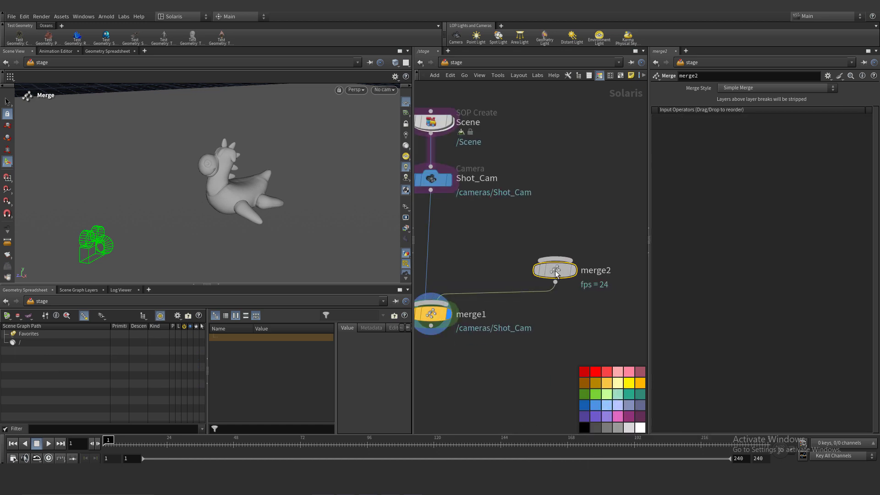
double_click(592, 270)
text(Light)
key(Return)
scroll(526, 198, down, 1)
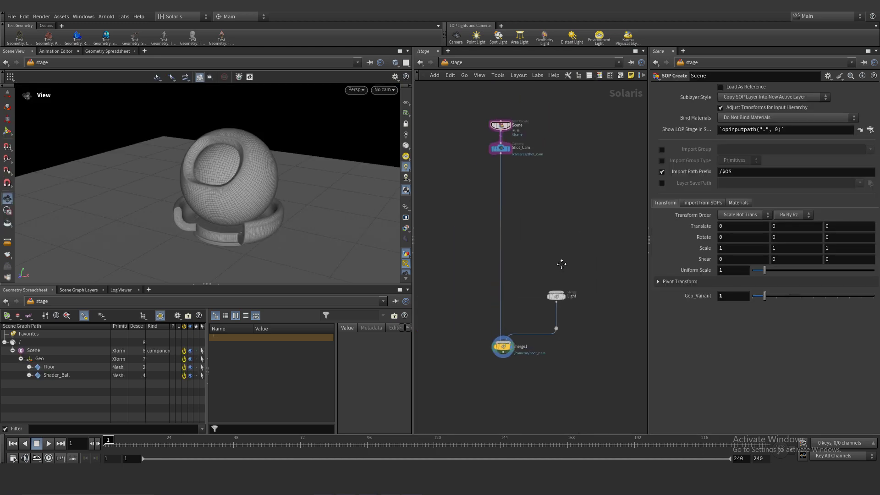
- Add a Point Light node above the Light merge and wire it into that merge
middle_drag(561, 264, 555, 262)
key(Tab)
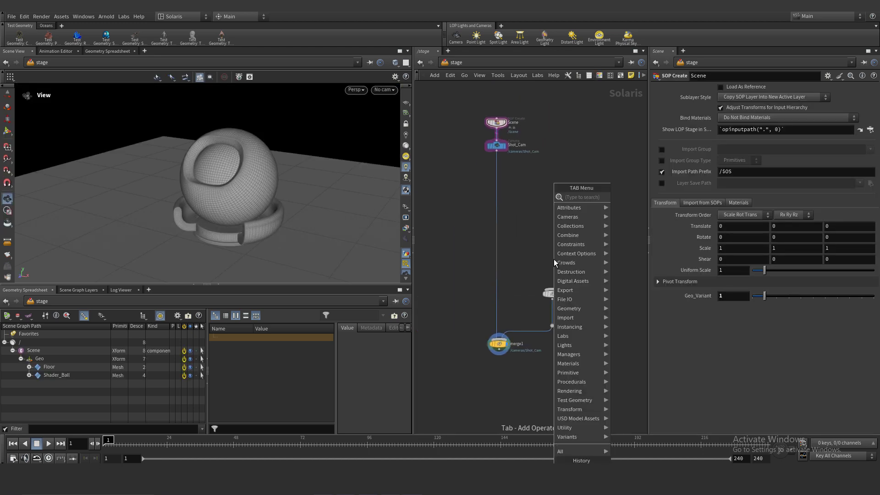
text(pol)
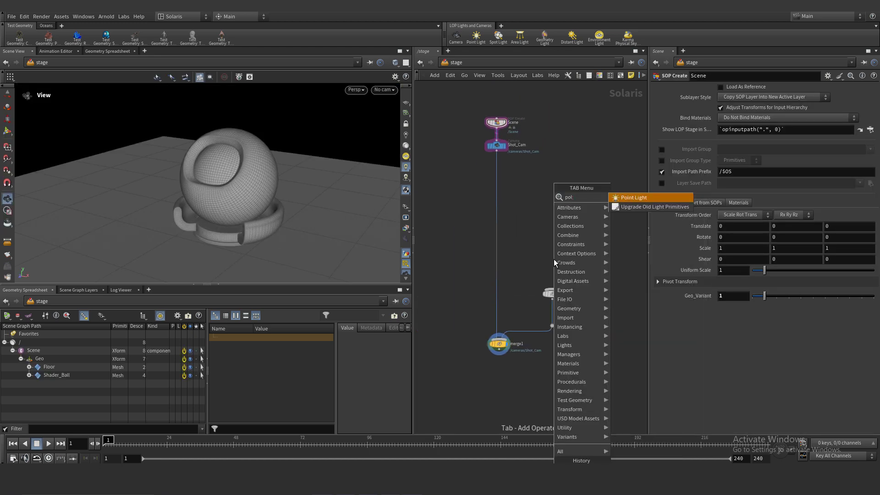
key(Return)
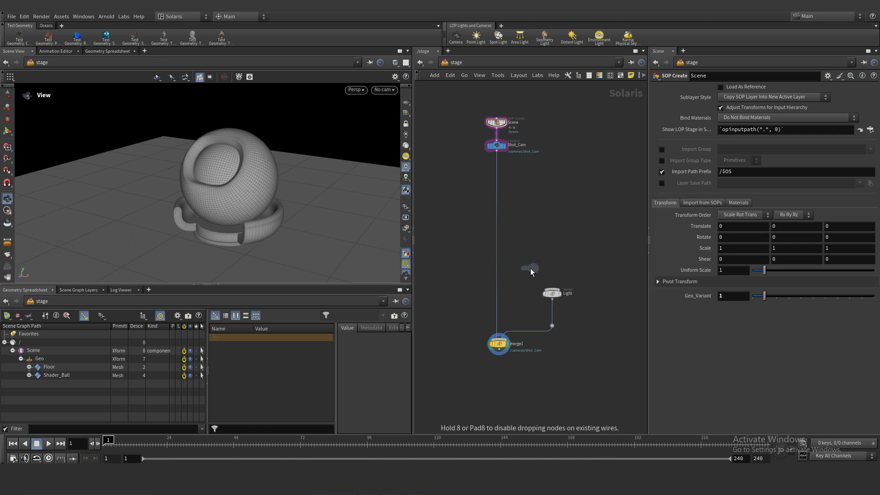
click(531, 271)
drag(530, 274, 552, 289)
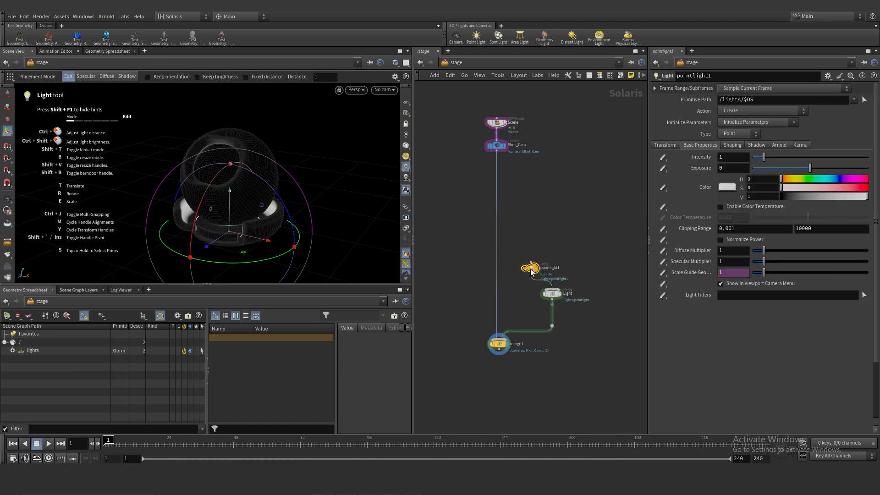
- Raise the point light above the shader ball and move it off to one side and away from it
alt+right_drag(275, 217, 234, 208)
alt+drag(234, 208, 215, 215)
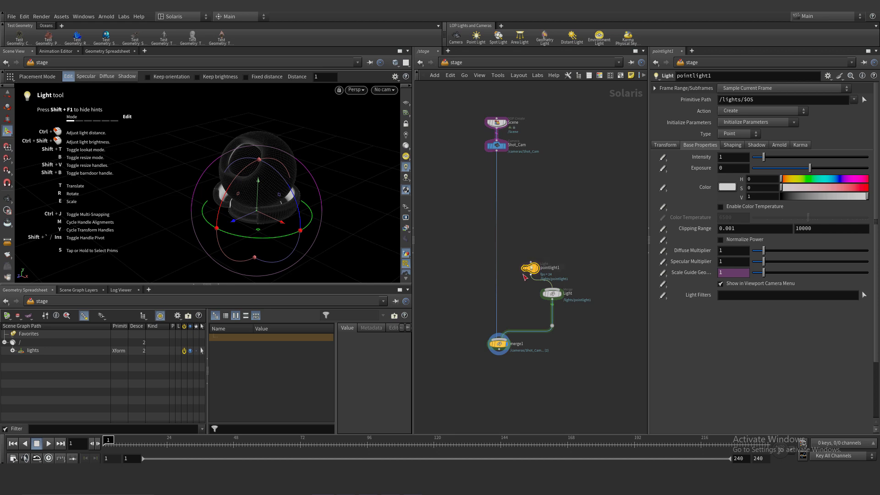
drag(258, 183, 259, 91)
alt+right_drag(260, 120, 234, 128)
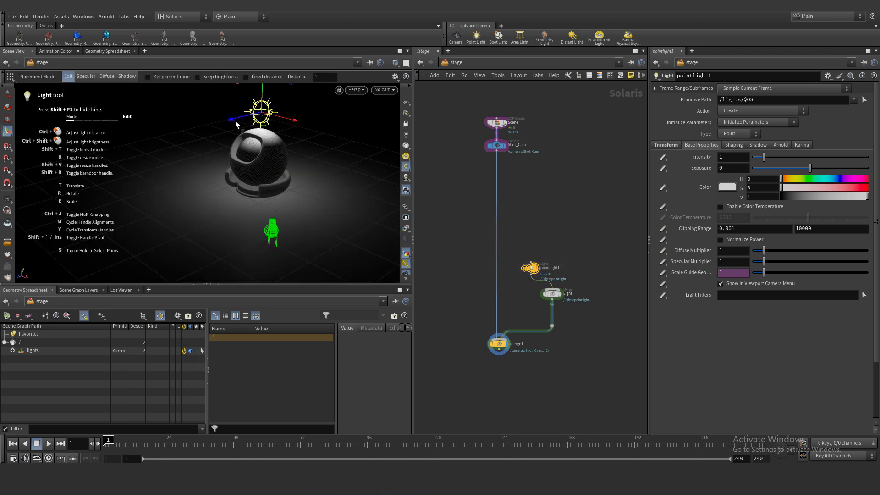
drag(235, 121, 161, 143)
drag(214, 134, 162, 39)
alt+middle_drag(185, 86, 206, 153)
alt+drag(206, 153, 251, 144)
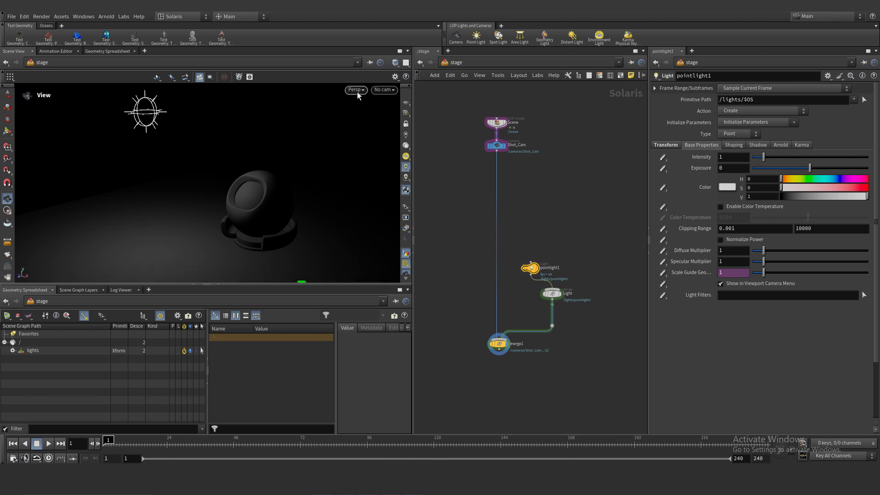
- Open the viewport display options, switch the viewport renderer to Arnold, and enlarge the options window to show all render settings
click(358, 89)
click(266, 141)
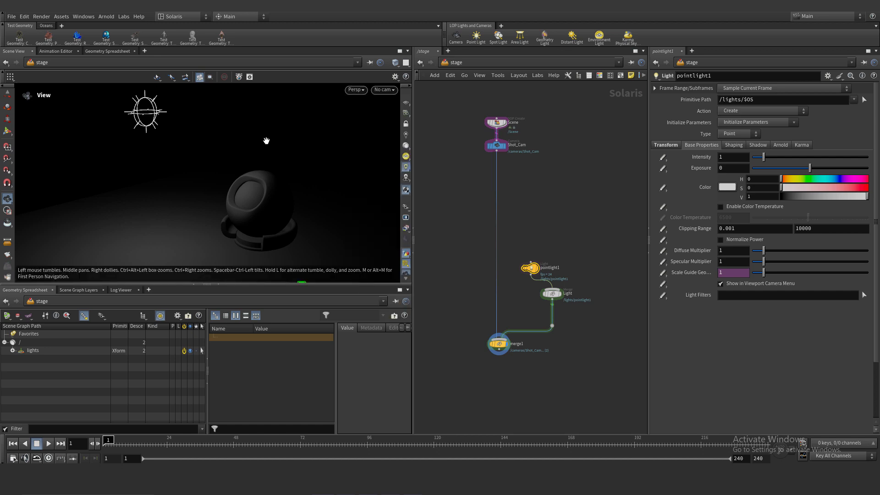
key(d)
drag(149, 40, 555, 70)
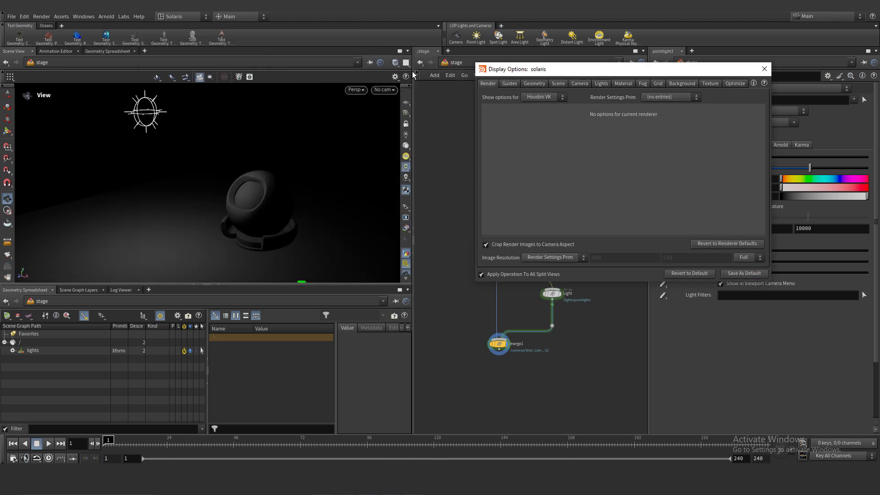
click(356, 90)
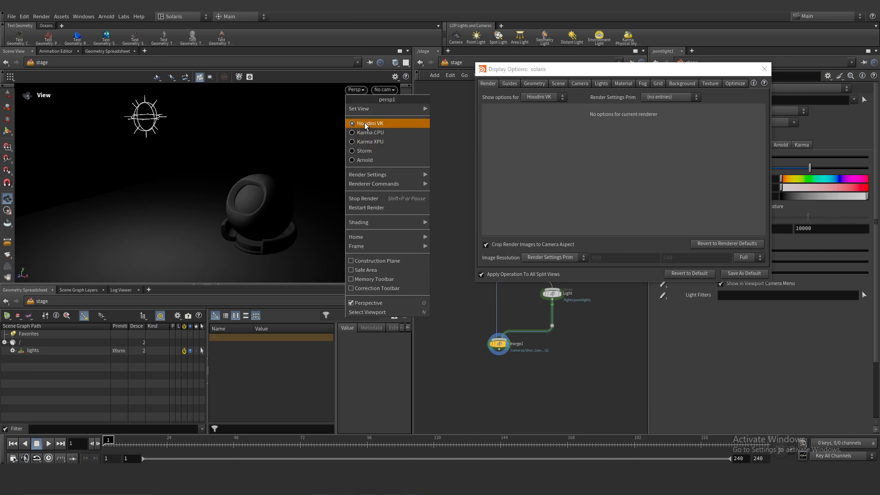
click(363, 160)
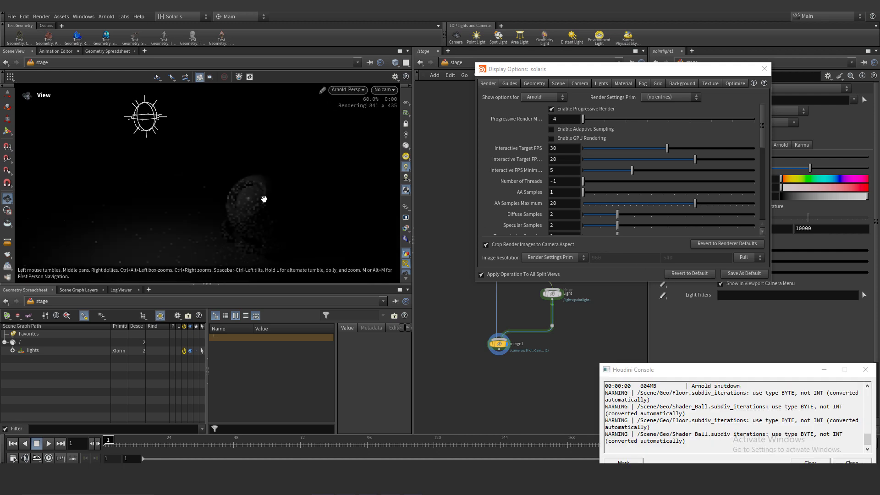
click(791, 319)
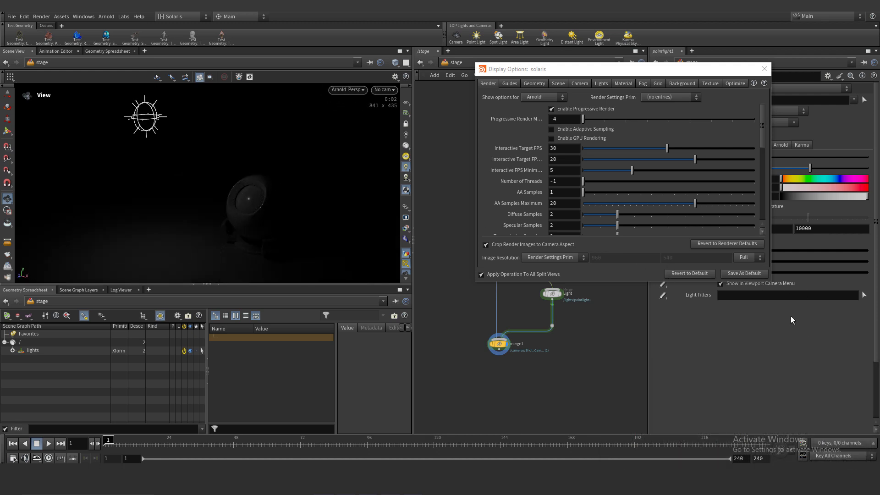
drag(773, 285, 813, 459)
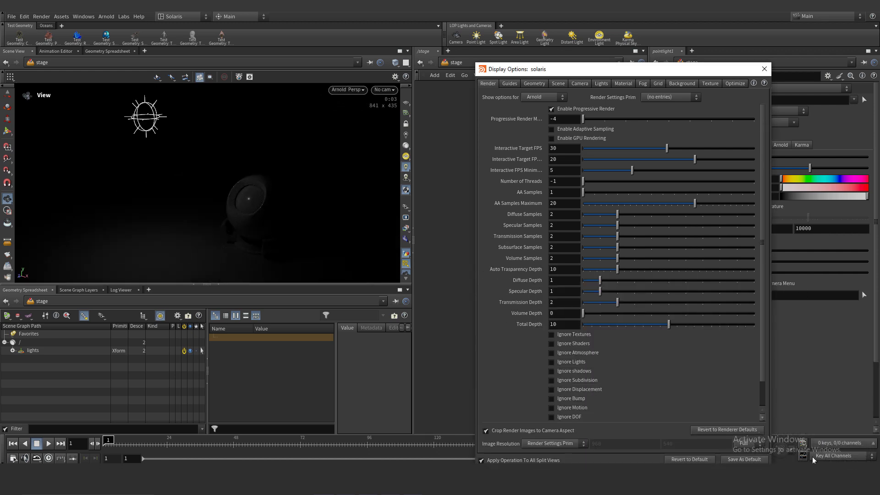
drag(634, 70, 620, 411)
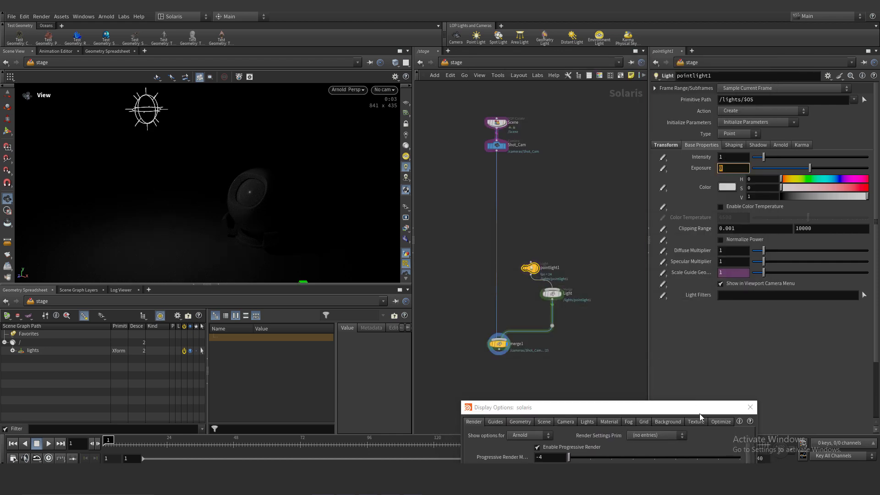
- Set the point light's Exposure to 3
middle_drag(219, 180, 227, 184)
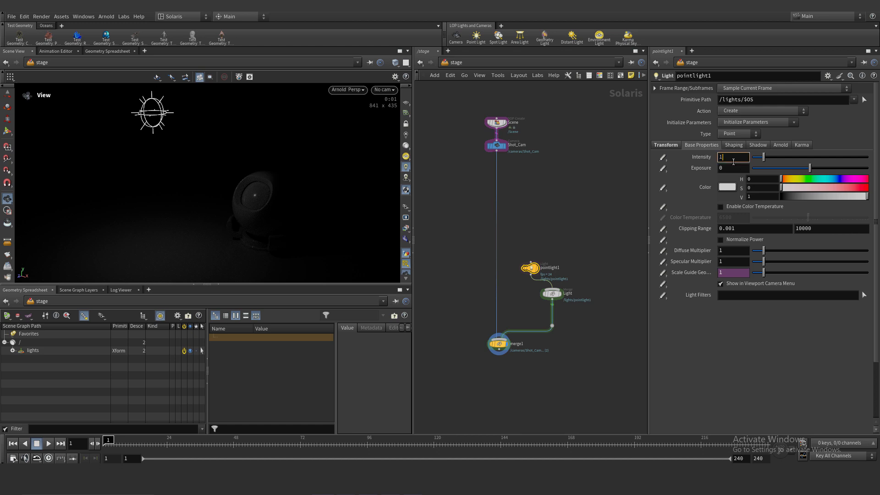
scroll(734, 158, up, 1)
scroll(734, 158, down, 2)
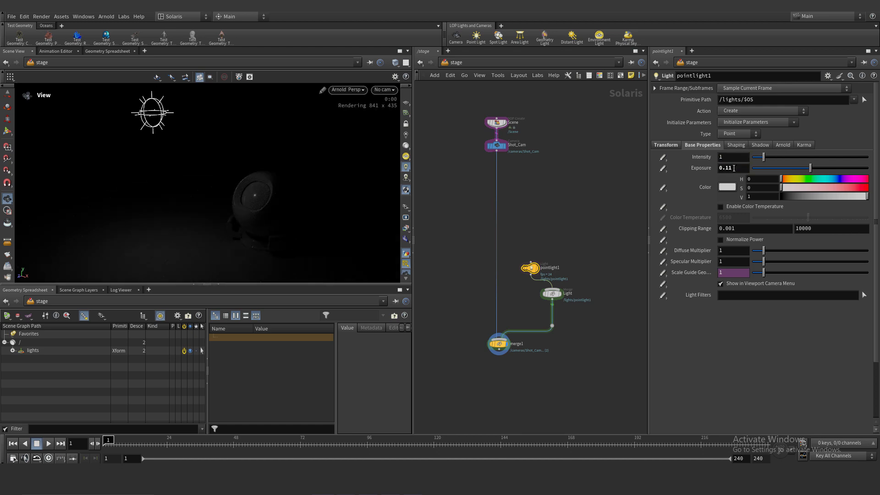
text(2)
key(Return)
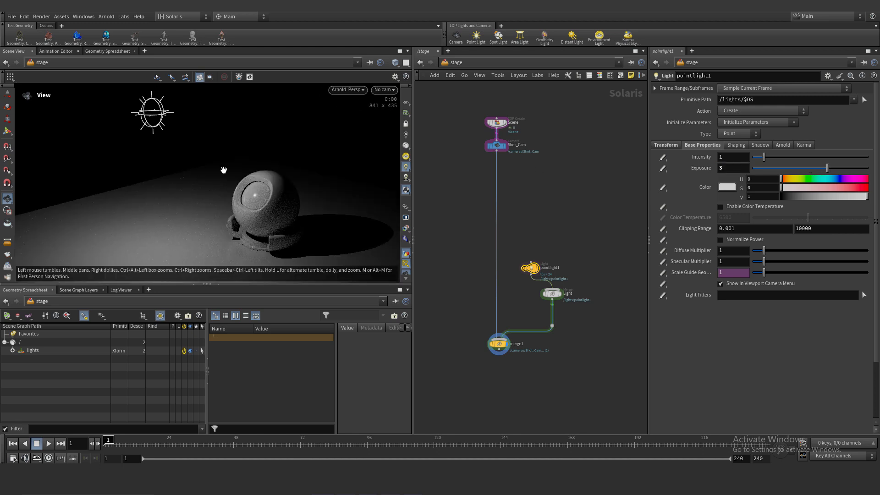
- Reopen the viewport display options and set both of Arnold's Interactive Target FPS values to 300
drag(263, 172, 260, 171)
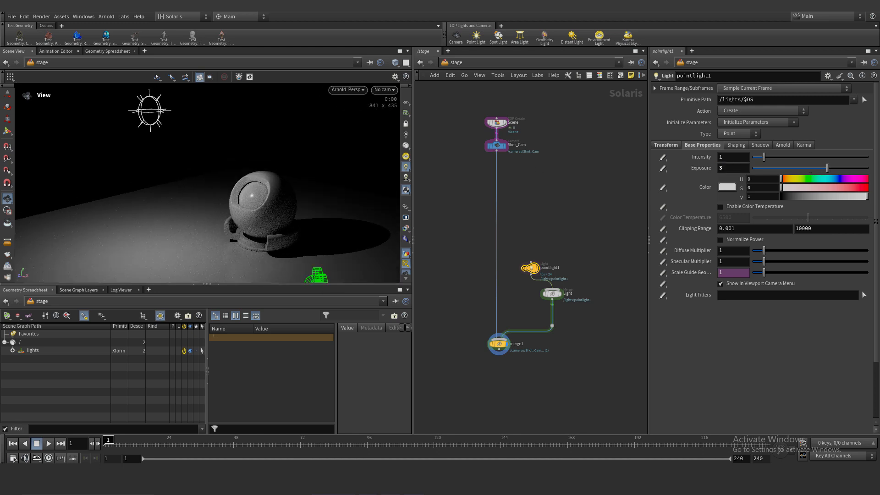
key(d)
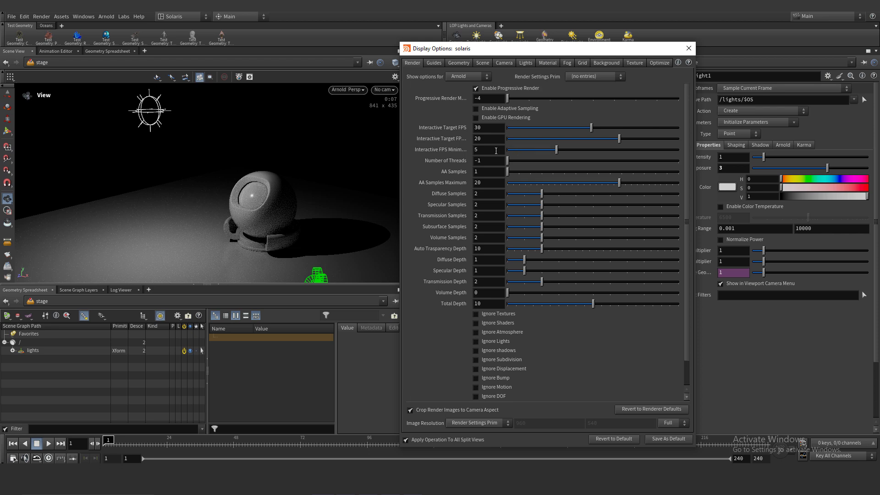
drag(261, 191, 248, 210)
click(493, 137)
text(300)
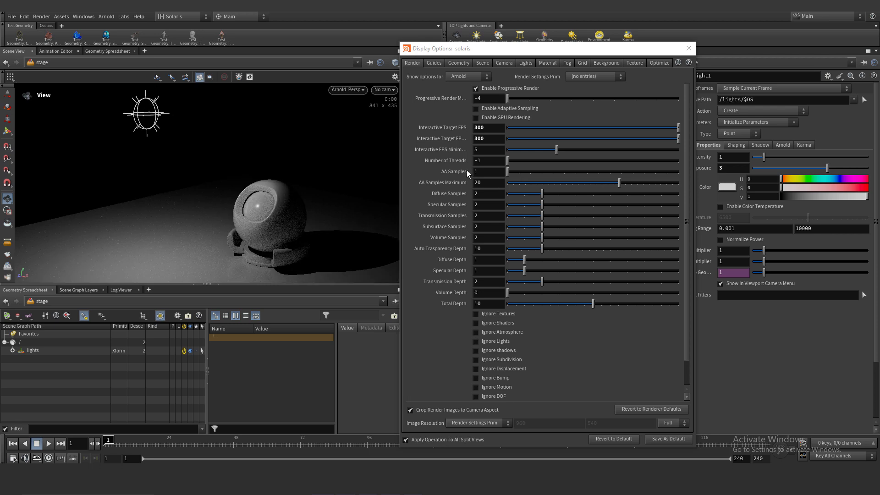
- Set AA Samples to 3 in the Arnold viewport render options
click(482, 171)
text(-3)
key(Return)
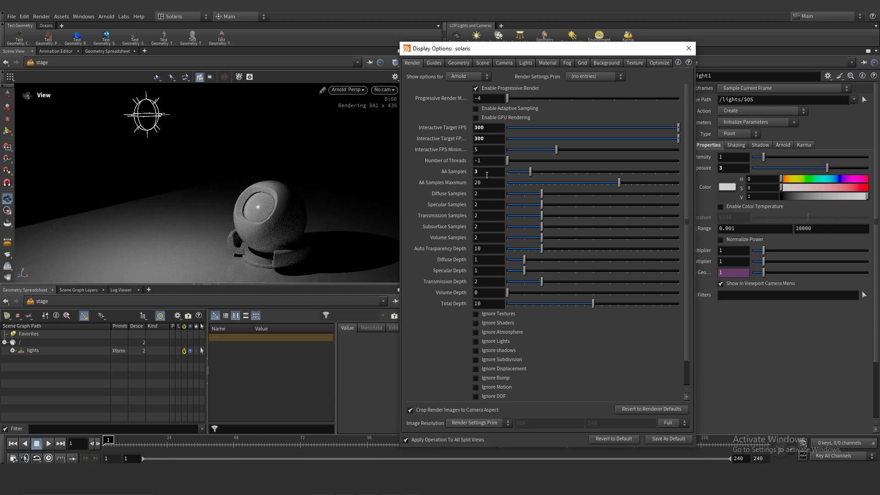
drag(232, 207, 267, 190)
drag(245, 150, 210, 158)
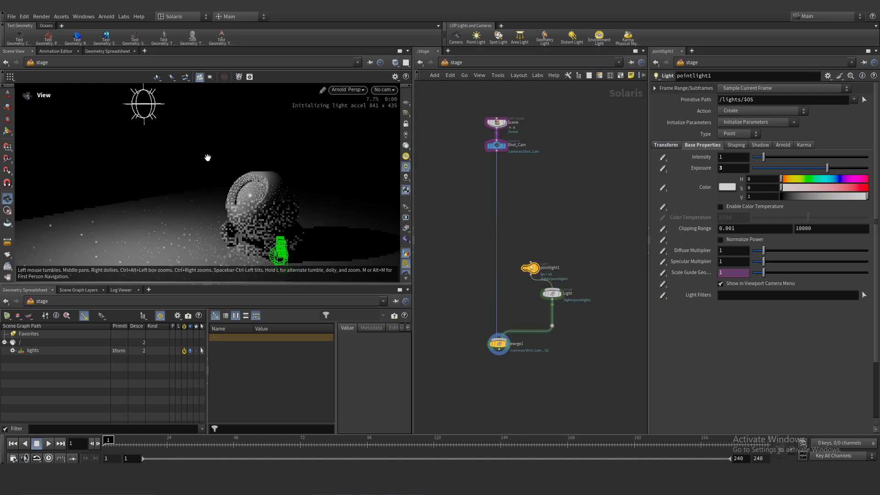
- Try blue and orange as the point light's color, and settle on a pale warm tint, FFDFBC
click(733, 189)
click(585, 216)
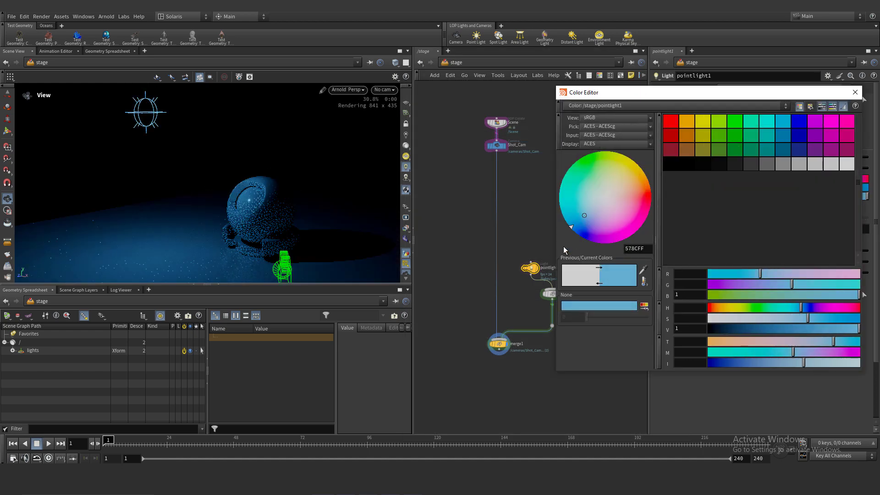
click(575, 227)
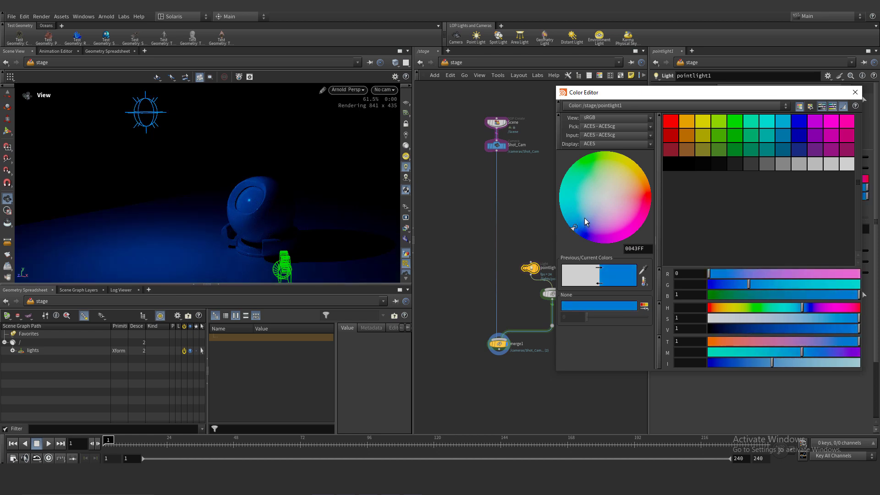
click(626, 172)
click(637, 185)
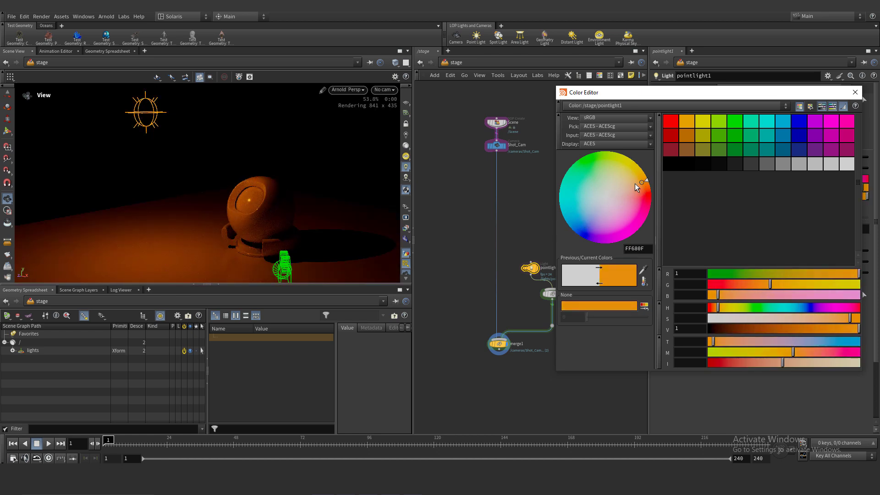
mouse_move(636, 187)
mouse_down()
mouse_move(611, 196)
mouse_move(608, 186)
mouse_move(615, 191)
mouse_up()
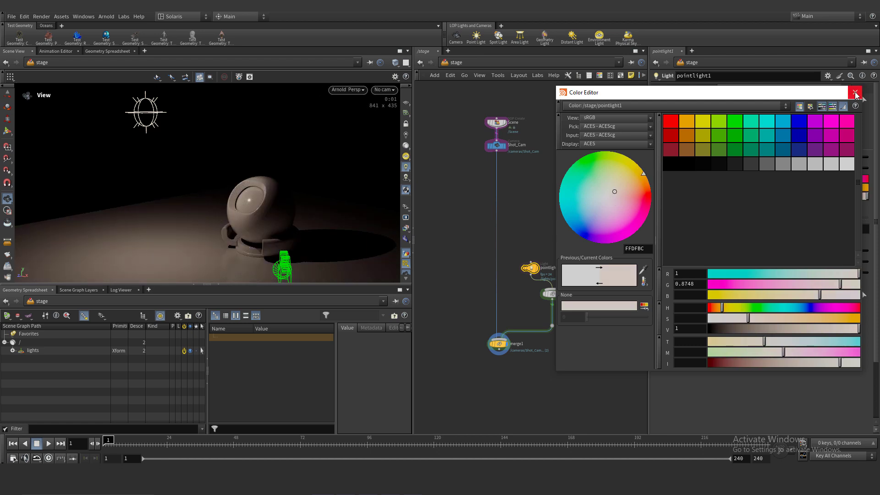
click(855, 93)
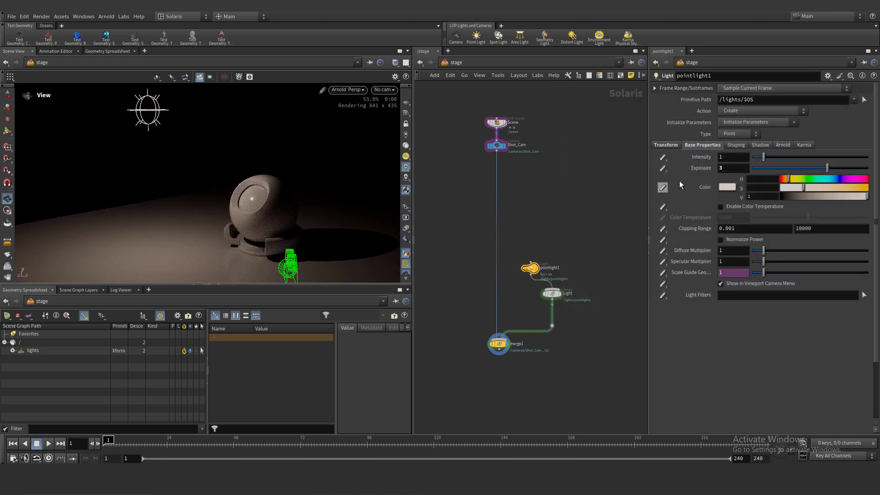
- Reset the point light's Color to white, enable Color Temperature and set it to 3500
ctrl+middle_click(703, 189)
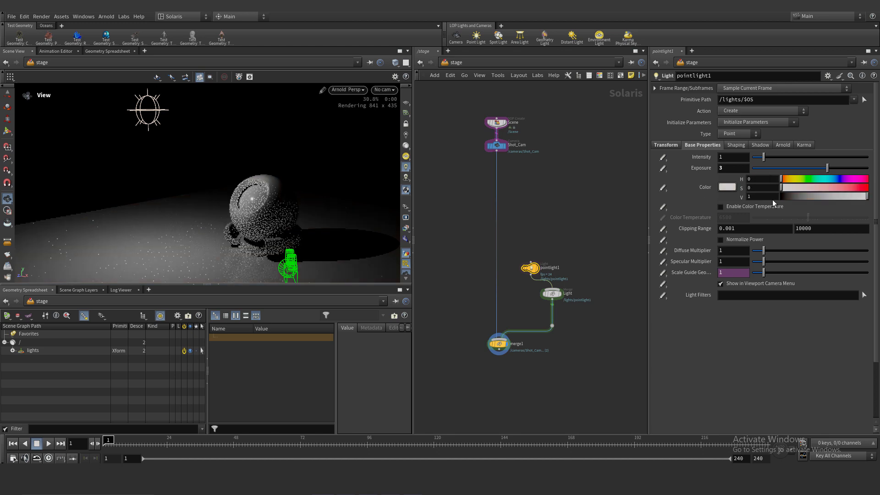
click(744, 208)
click(738, 218)
text(350)
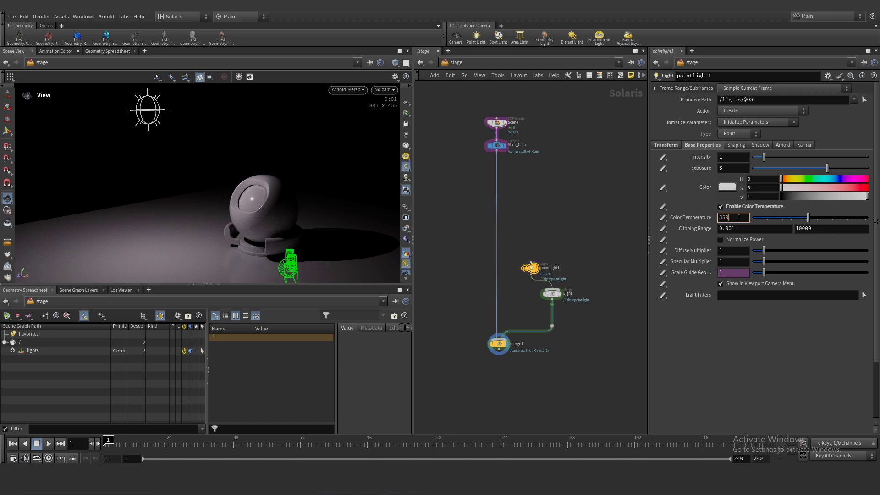
text(0)
key(Return)
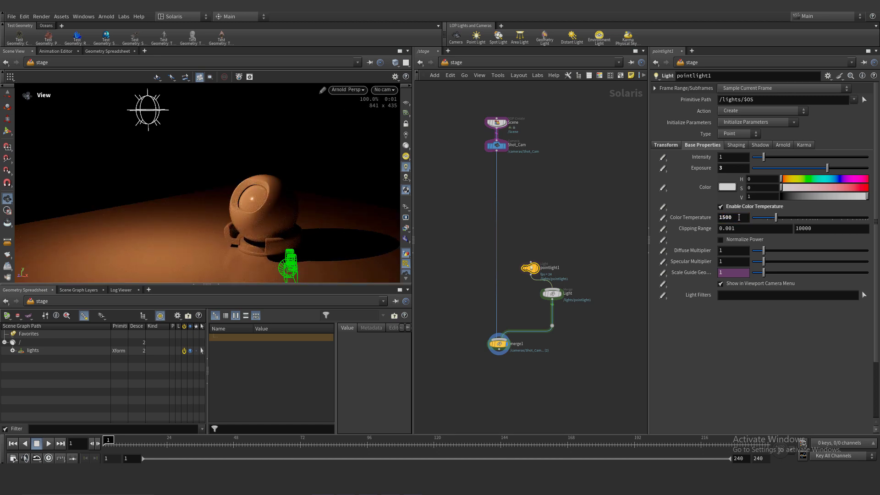
- Try color temperatures of 1500, 500 and 5300 on the point light, and settle on 12000
key(Return)
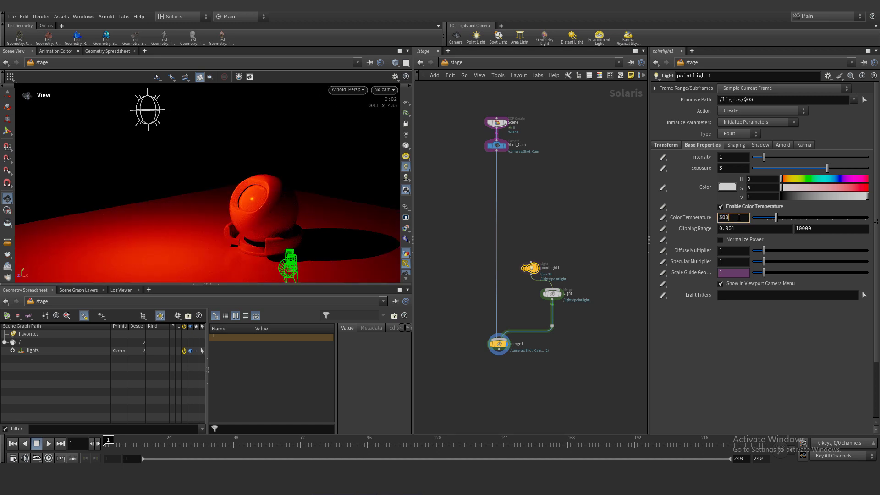
click(739, 217)
text(5)
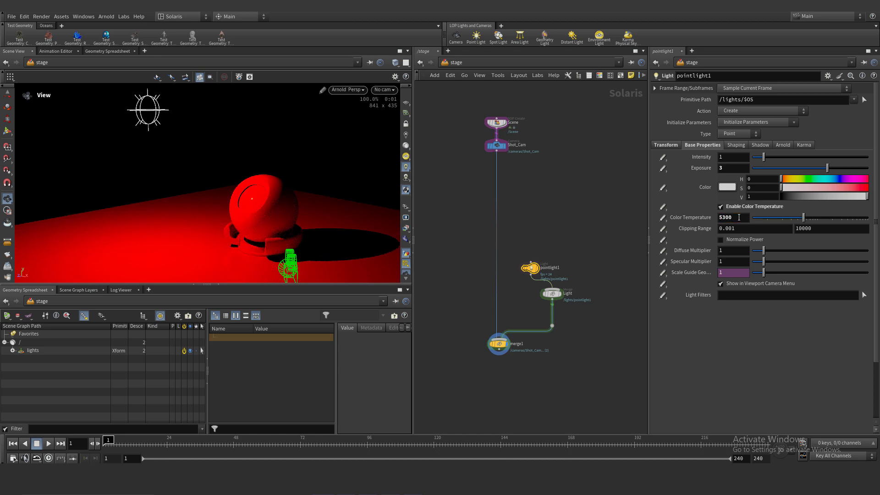
key(Return)
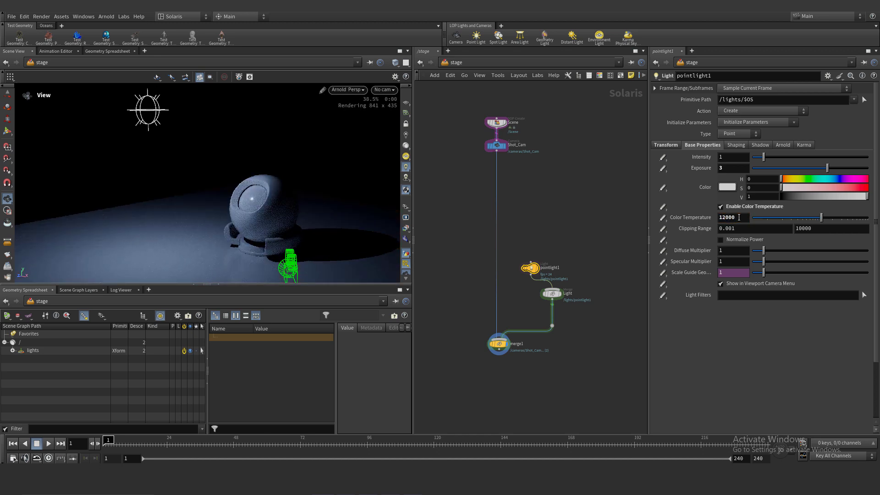
- Move the point light along the X axis to about -2.04, keeping its height and depth
drag(205, 180, 254, 177)
key(Return)
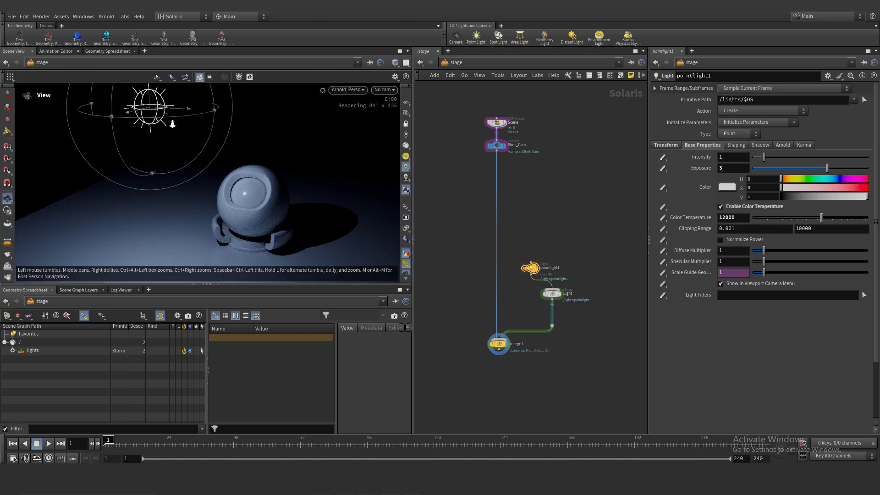
drag(117, 109, 247, 152)
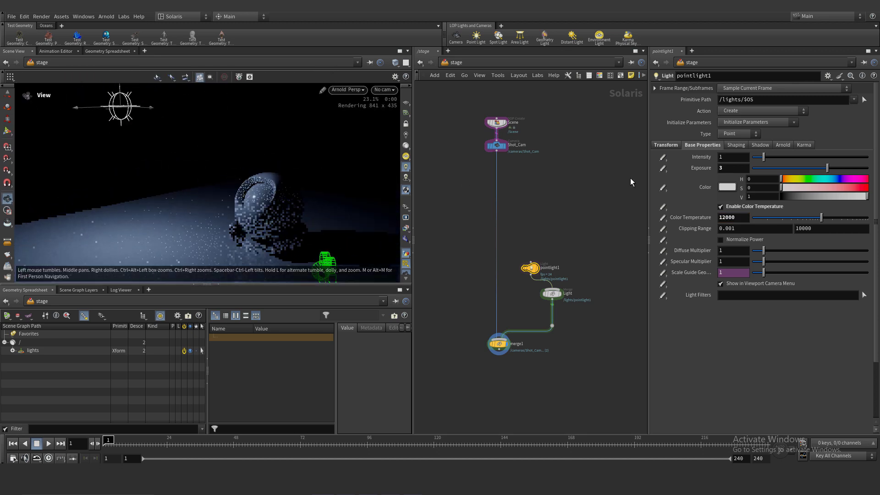
click(665, 145)
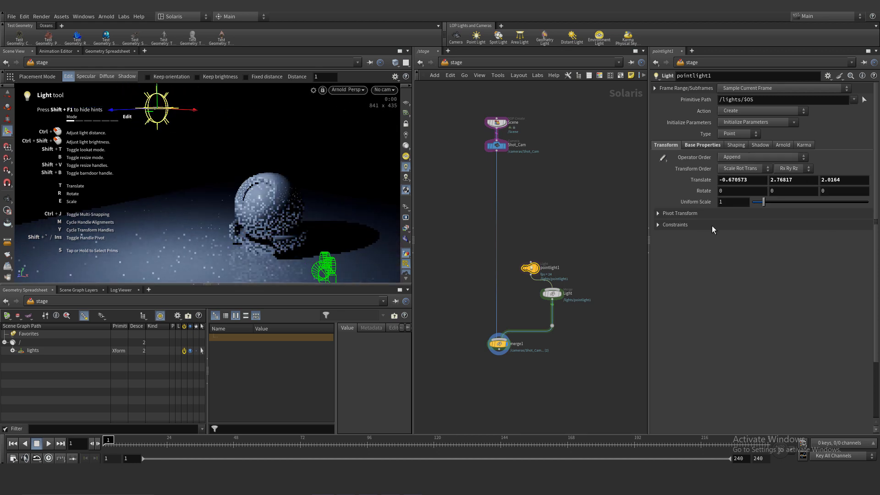
middle_drag(752, 179, 752, 179)
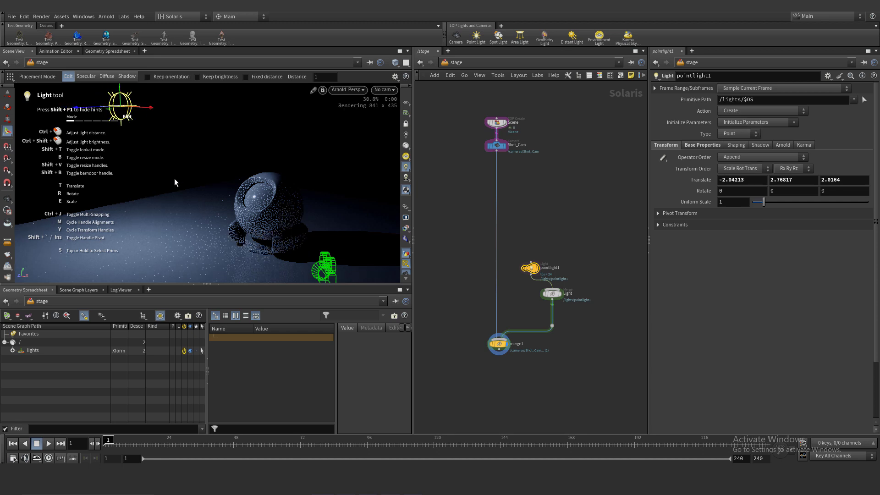
key(Escape)
key(Return)
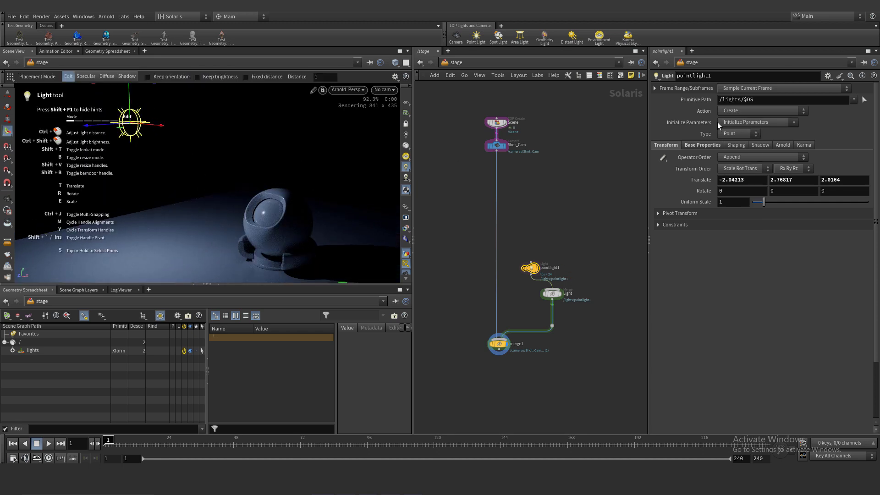
- Change the light's type from Point to Rectangle
click(730, 133)
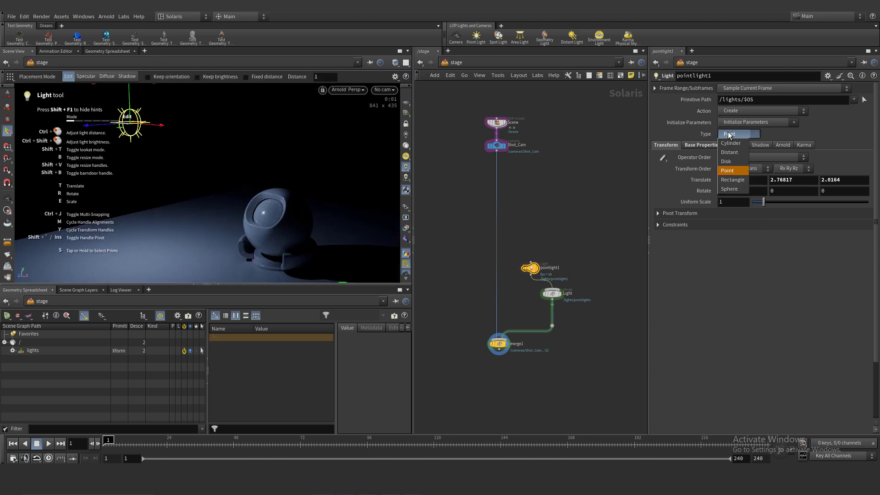
click(733, 180)
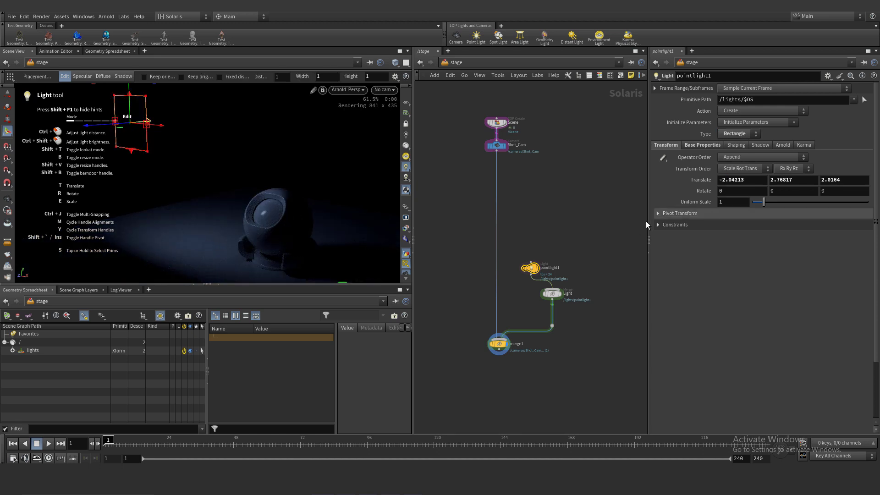
key(Escape)
- Rotate the rectangle light toward the shader ball, widen it to about 3.75 and show its base properties
drag(226, 202, 118, 196)
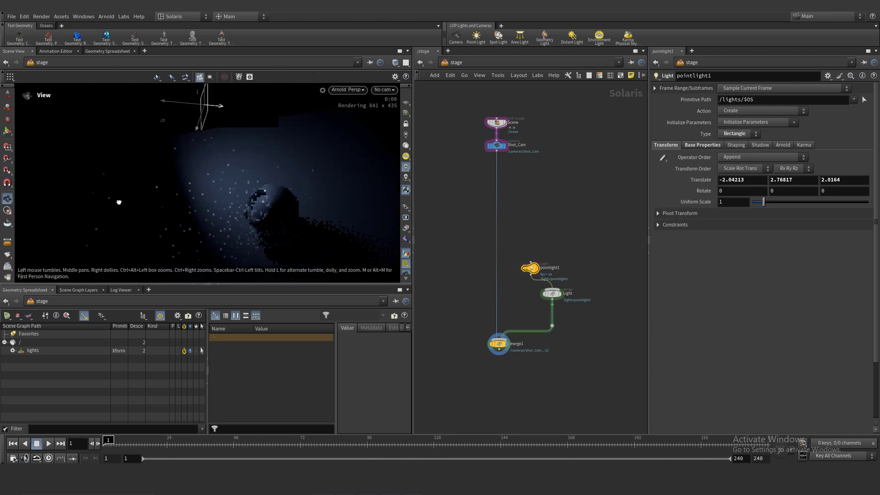
key(Return)
drag(232, 133, 159, 145)
drag(115, 116, 159, 131)
alt+drag(247, 155, 299, 131)
click(697, 145)
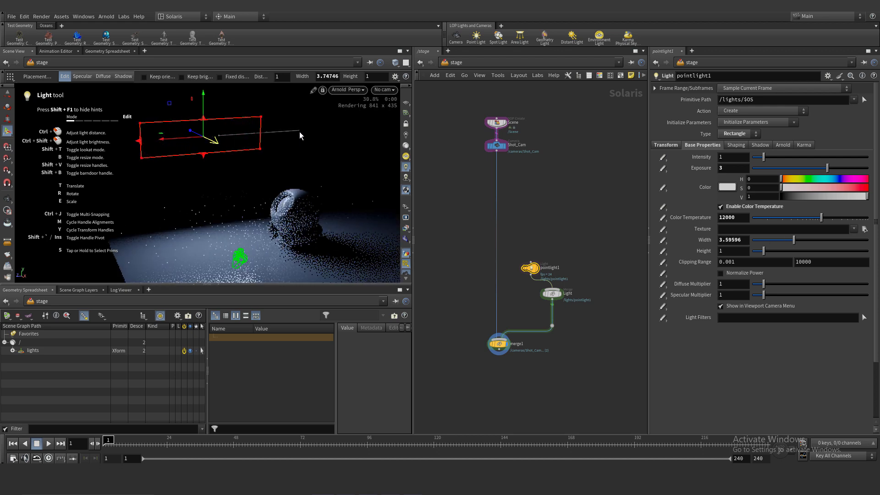
- Reduce the rectangle light's height to about 0.8 and widen it to about 4.43
mouse_move(203, 118)
mouse_down()
mouse_move(219, 146)
mouse_move(218, 126)
mouse_move(218, 147)
mouse_move(218, 123)
mouse_move(236, 135)
mouse_move(198, 137)
mouse_move(203, 93)
mouse_move(201, 143)
mouse_move(204, 133)
mouse_up()
key(r)
key(e)
key(ctrl+z)
drag(258, 134, 284, 130)
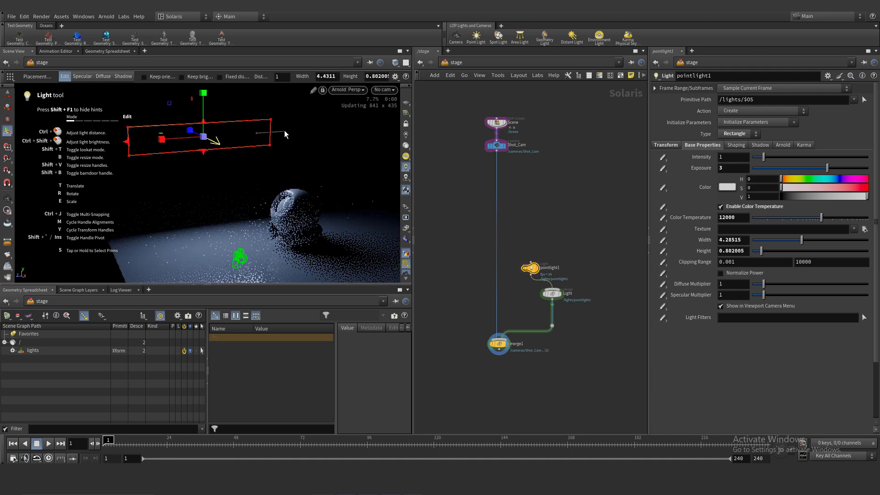
key(Escape)
- Examine the rectangle light's Arnold and Karma parameters alongside its render preview
drag(295, 178, 251, 184)
click(783, 144)
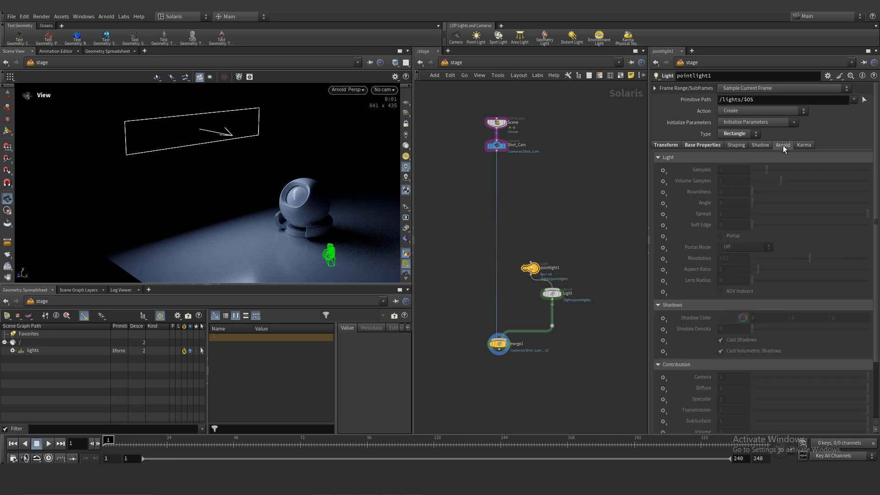
click(806, 146)
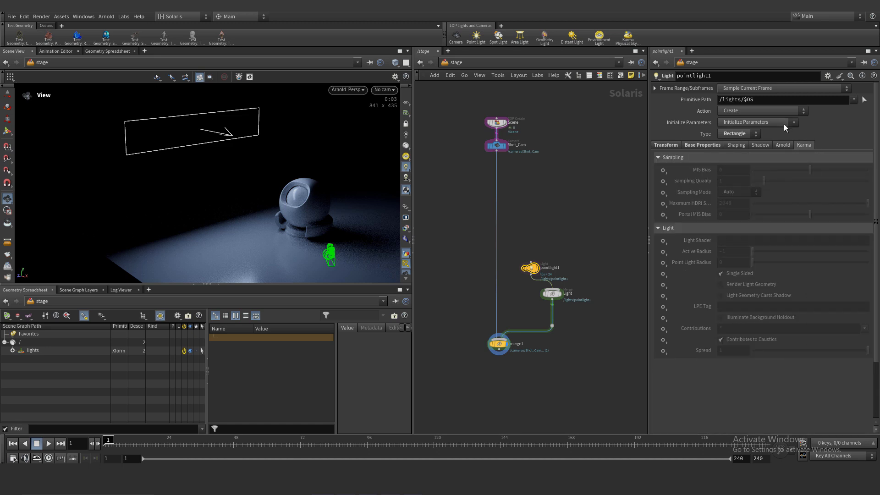
click(783, 145)
mouse_move(220, 197)
mouse_down()
mouse_move(181, 200)
mouse_move(212, 216)
mouse_move(222, 188)
mouse_move(198, 202)
mouse_move(220, 195)
mouse_up()
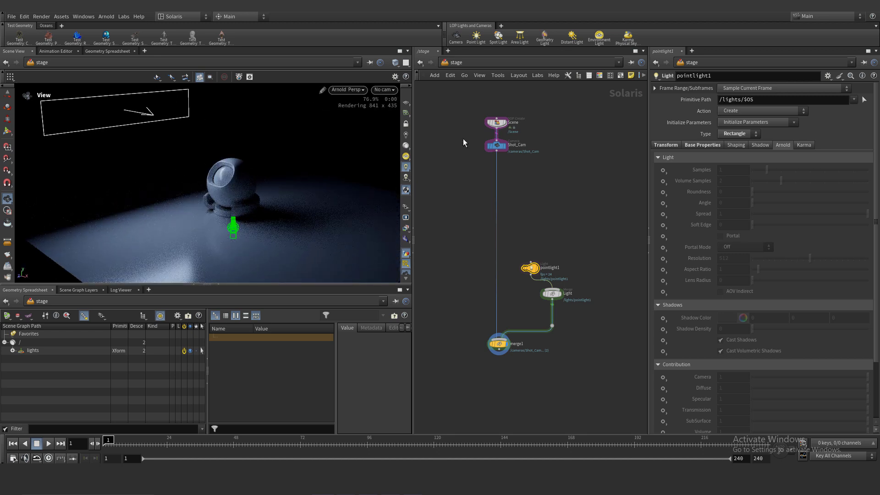
- Bypass the Shot_Cam node and reselect the light node
click(496, 145)
click(222, 179)
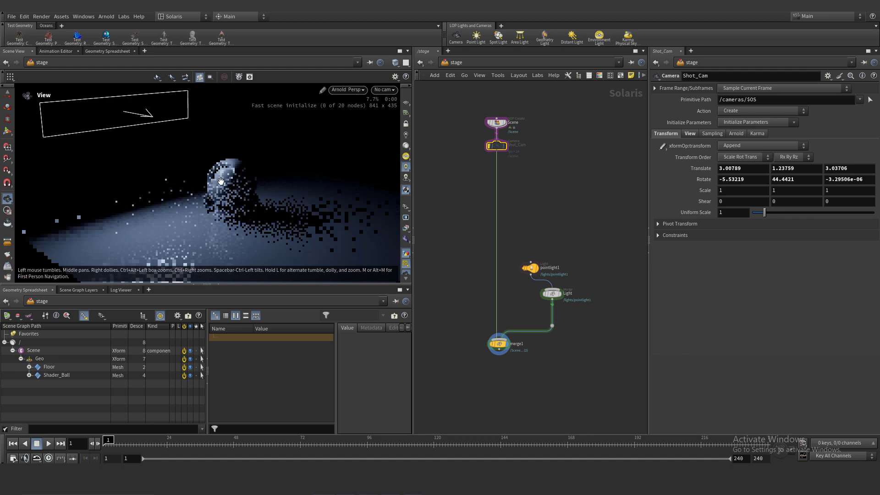
drag(225, 221, 227, 210)
click(530, 268)
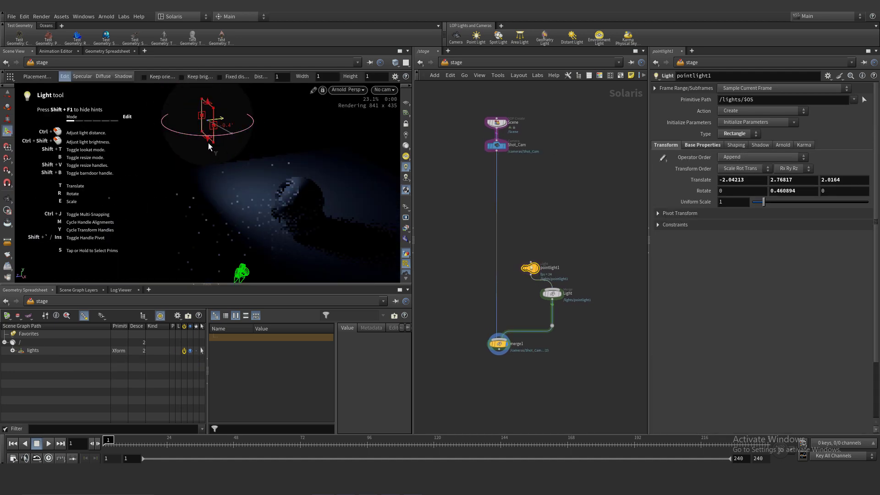
drag(208, 146, 153, 149)
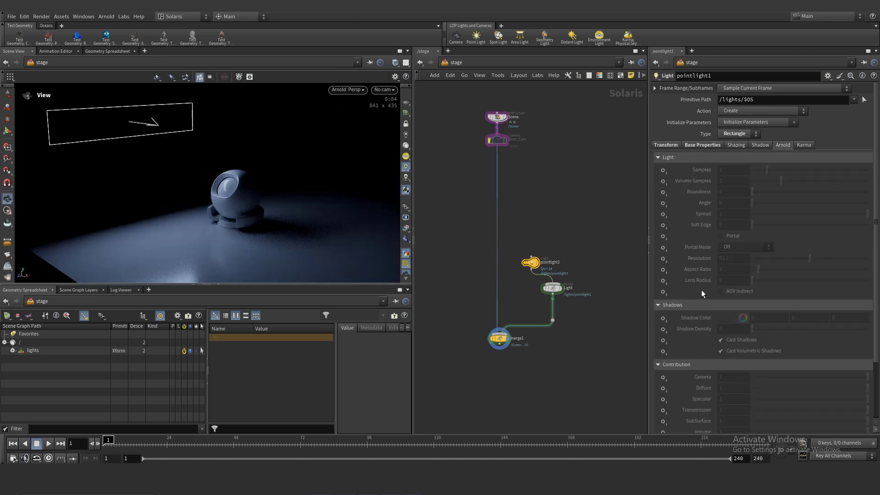
- Set the light's Arnold Samples parameter to Set or Create with a value of 1
click(663, 169)
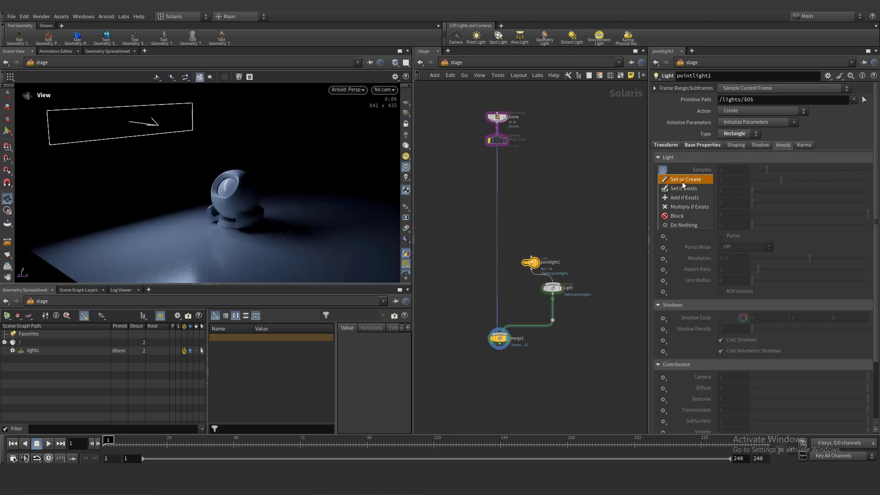
click(681, 182)
double_click(732, 169)
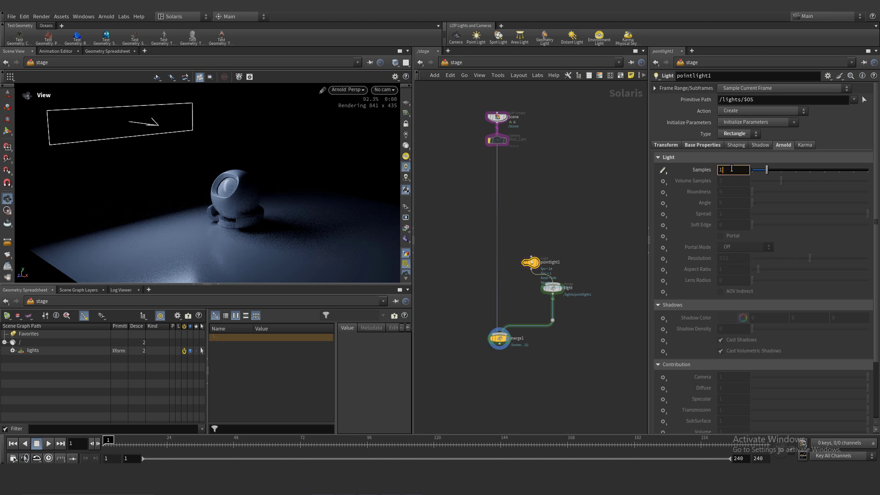
text(0)
key(BackSpace)
text(1)
key(Return)
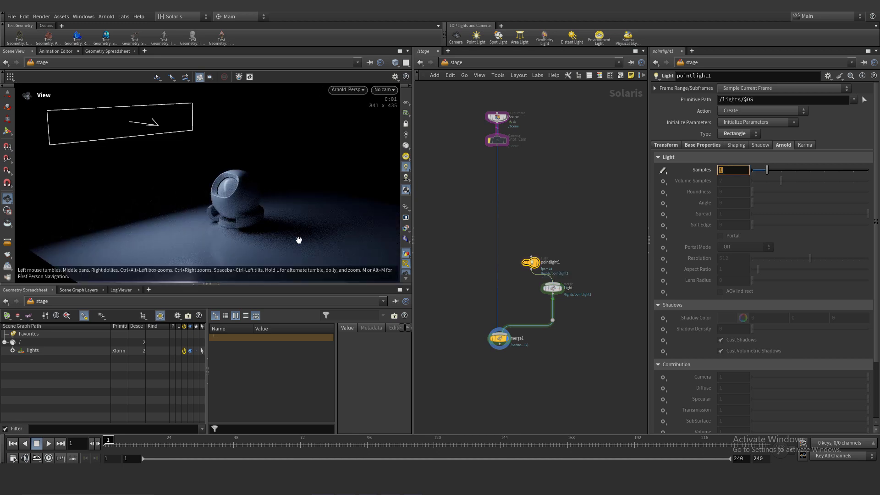
key(Return)
- Lower the rectangle light to floor level and reshape it into a narrow upright panel facing the shader ball
drag(308, 187, 281, 180)
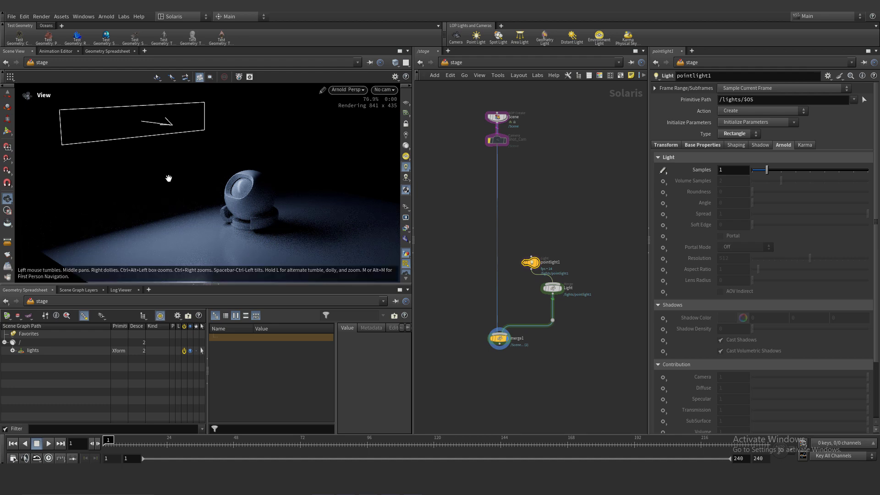
scroll(154, 182, down, 3)
key(Return)
scroll(126, 138, up, 2)
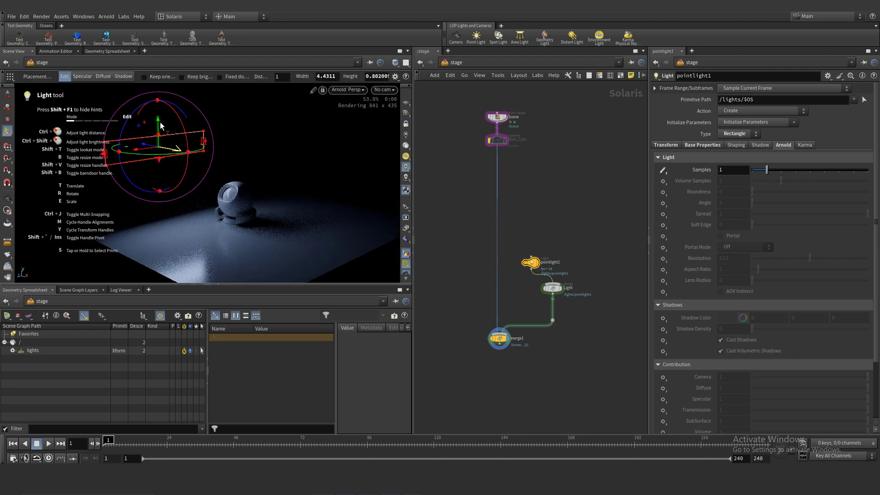
drag(159, 122, 160, 180)
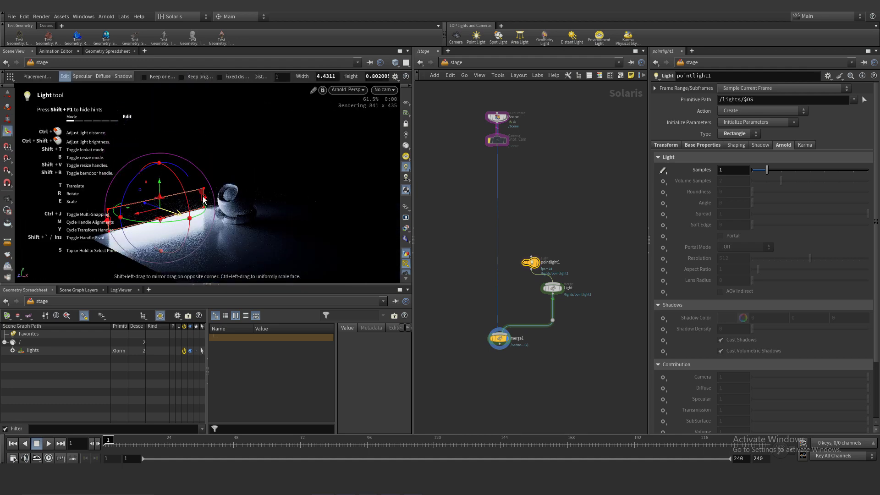
drag(203, 198, 158, 183)
drag(158, 150, 186, 177)
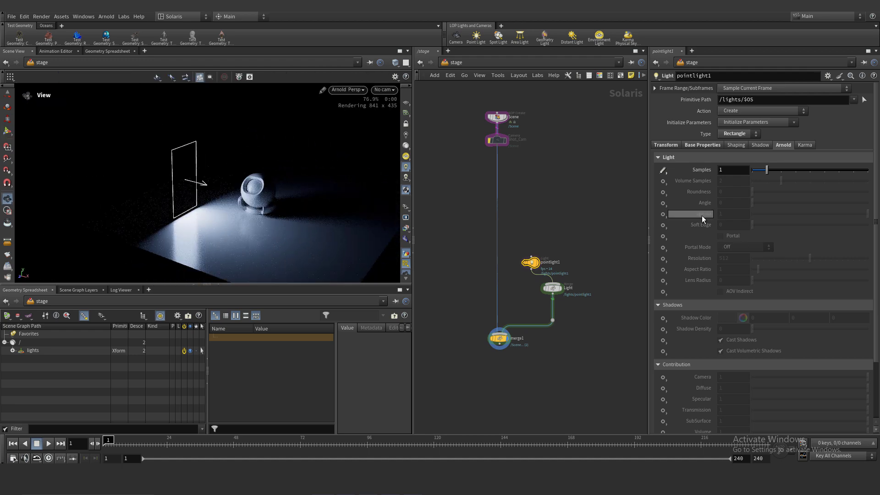
- Enable the light's Arnold Spread, lower it to 0.381 and set Samples to 2
click(663, 214)
drag(866, 214, 795, 221)
click(733, 171)
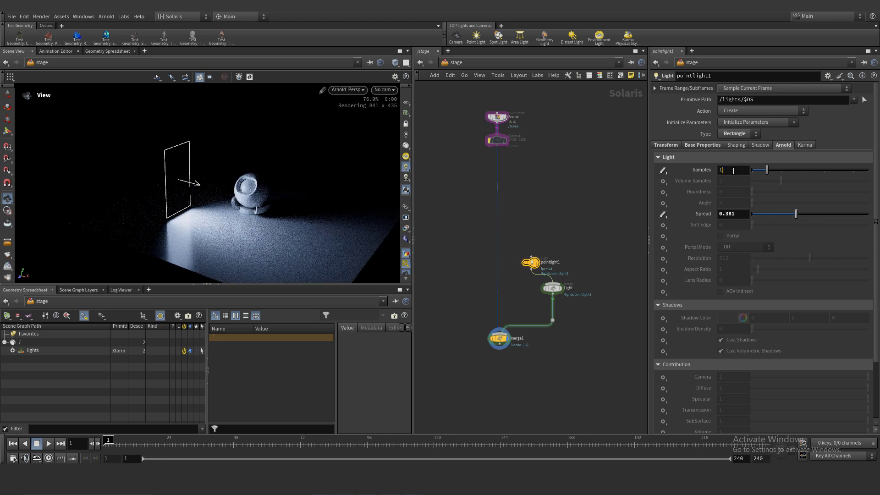
drag(271, 176, 248, 188)
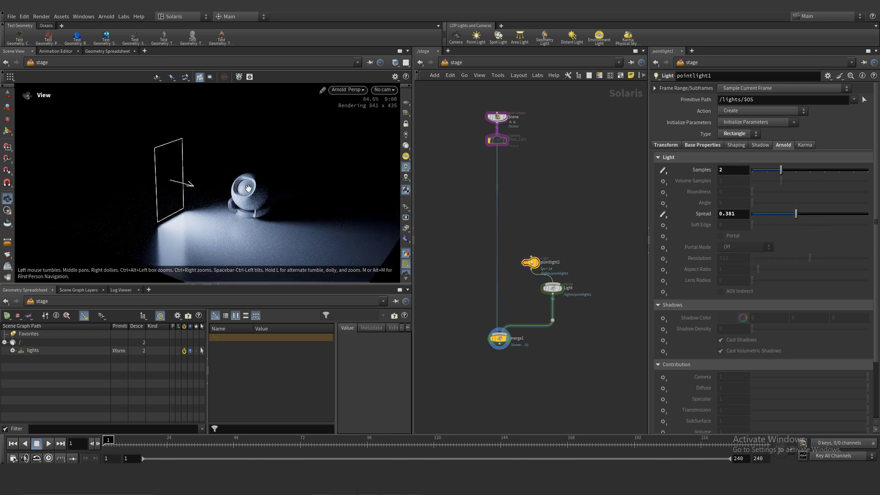
- Bypass the pointlight1 node to view the scene without the rectangle light
middle_drag(248, 188, 258, 167)
scroll(251, 180, up, 1)
key(b)
scroll(258, 168, up, 2)
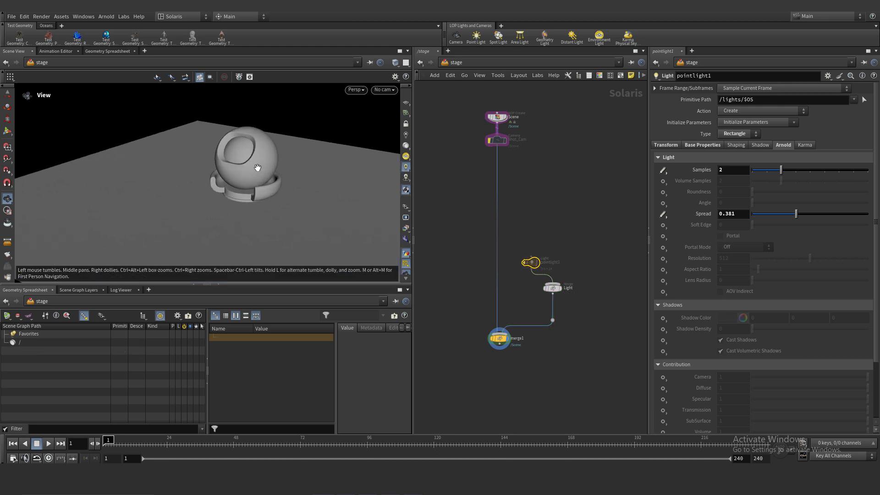
scroll(512, 188, up, 2)
- Add a Transform node and insert it on the wire between Shot_Cam and merge1
key(Tab)
text(tra)
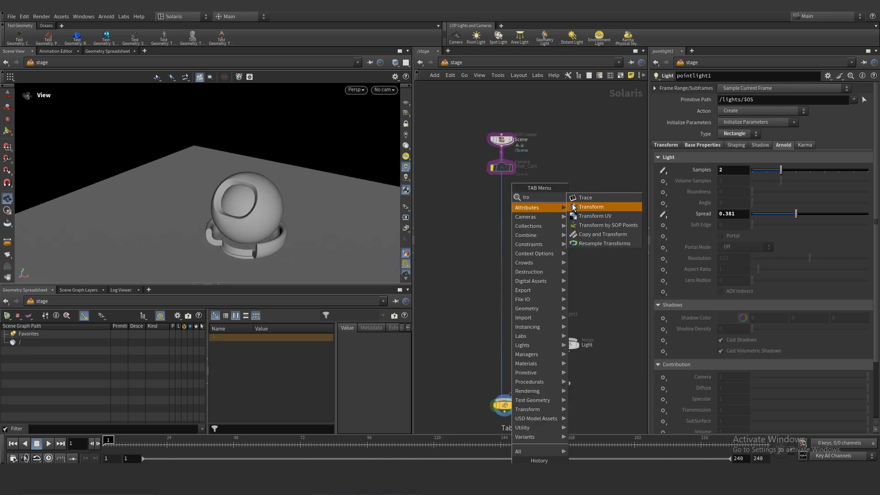
click(574, 207)
click(539, 221)
drag(506, 222, 506, 222)
- Try moving the scene geometry with the new transform node's viewport handle, and undo the move
alt+middle_drag(243, 213, 236, 187)
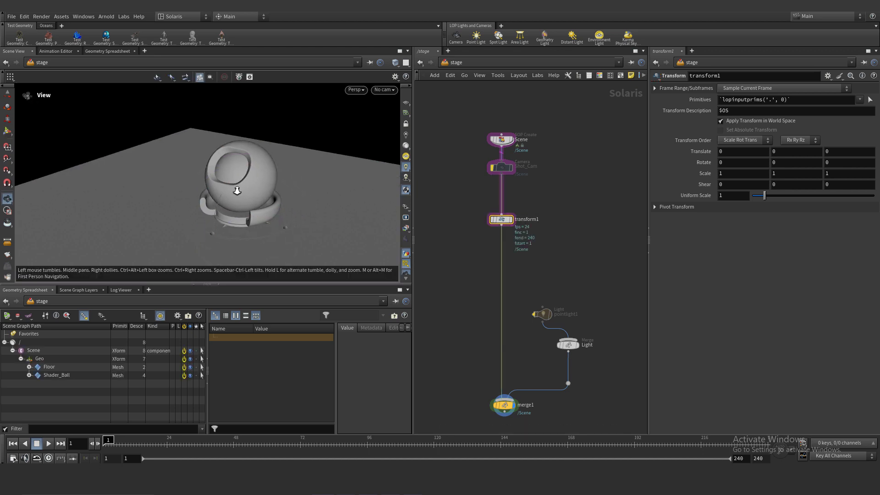
alt+drag(235, 187, 224, 221)
key(ctrl+z)
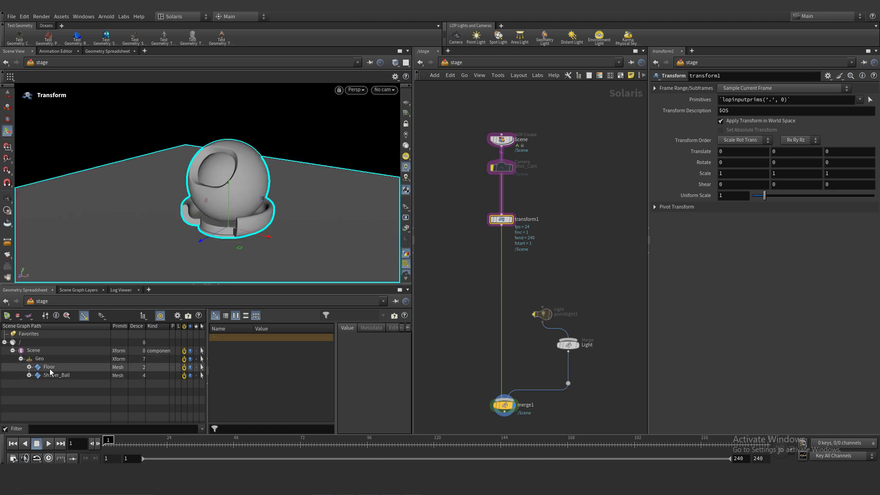
- Target /Scene/Geo/Shader_Ball in the Transform node's Primitives, try raising the ball, and undo the move
drag(744, 101, 744, 100)
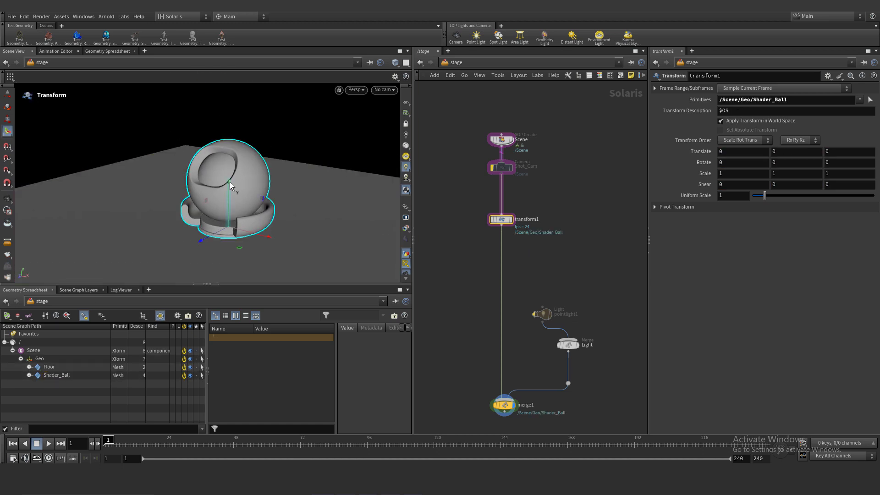
scroll(232, 184, down, 3)
drag(228, 177, 231, 133)
key(ctrl+z)
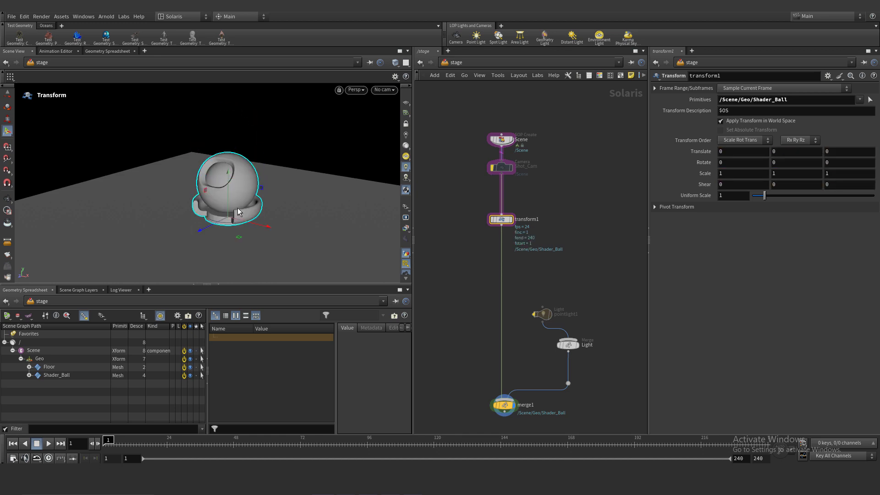
- Try scaling the shader ball and moving it along X, undo both, and restore the Transform node's default Primitives expression
key(r)
key(e)
drag(228, 217, 267, 227)
key(ctrl+z)
key(w)
scroll(249, 224, down, 3)
key(w)
key(t)
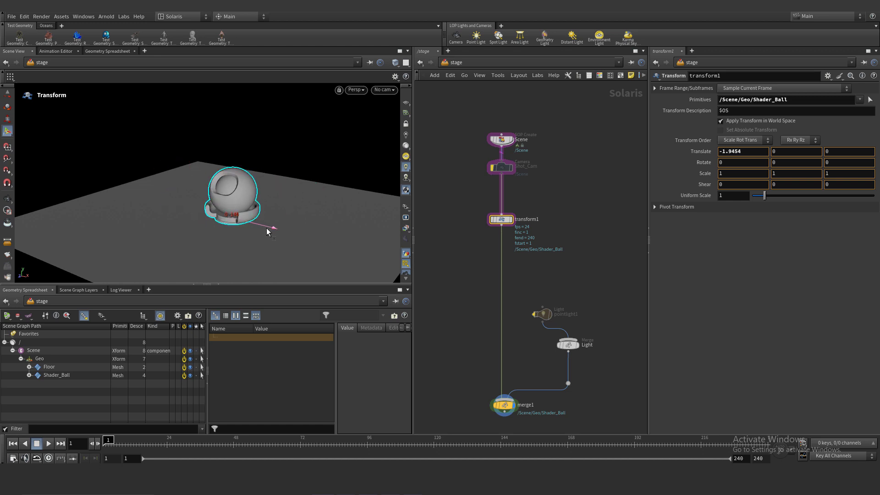
key(ctrl+z)
ctrl+middle_click(702, 101)
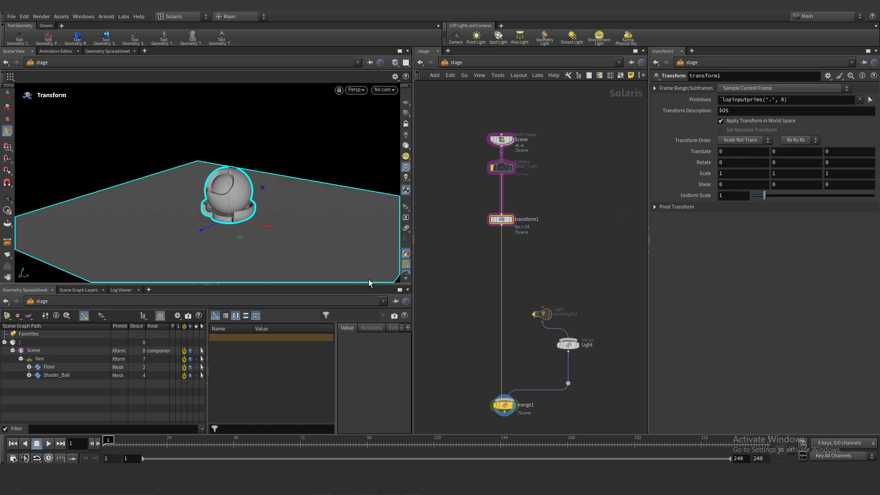
- Set Geo_Variant to 0 on the Scene node
click(505, 137)
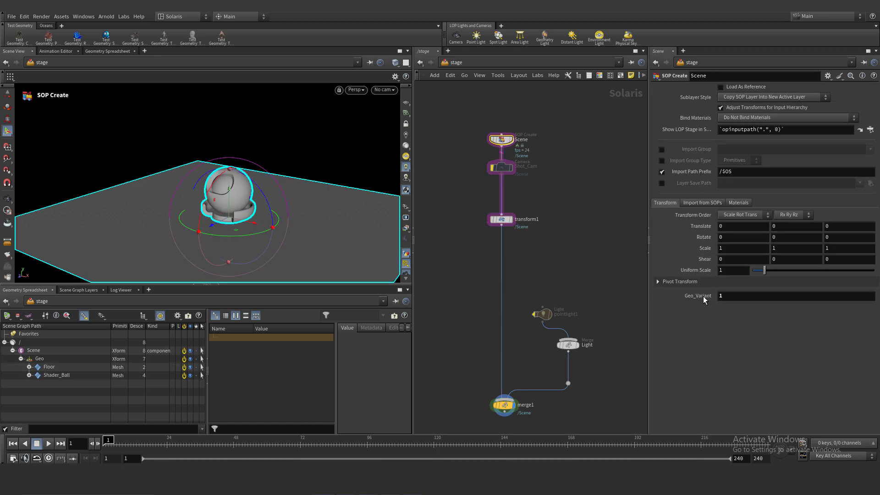
click(703, 296)
double_click(727, 295)
text(0)
key(Return)
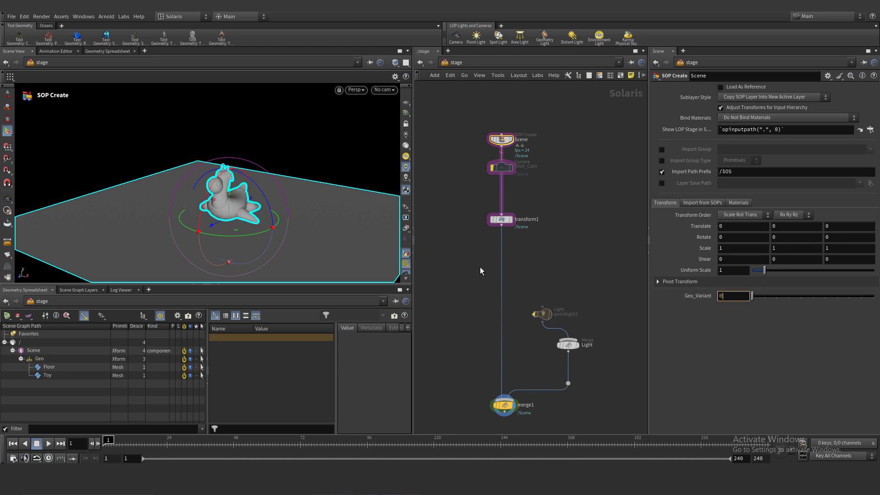
- Target /Scene/Geo/Toy in transform1's Primitives, try raising the toy, and undo the move
drag(473, 167, 516, 176)
drag(444, 220, 526, 249)
click(64, 377)
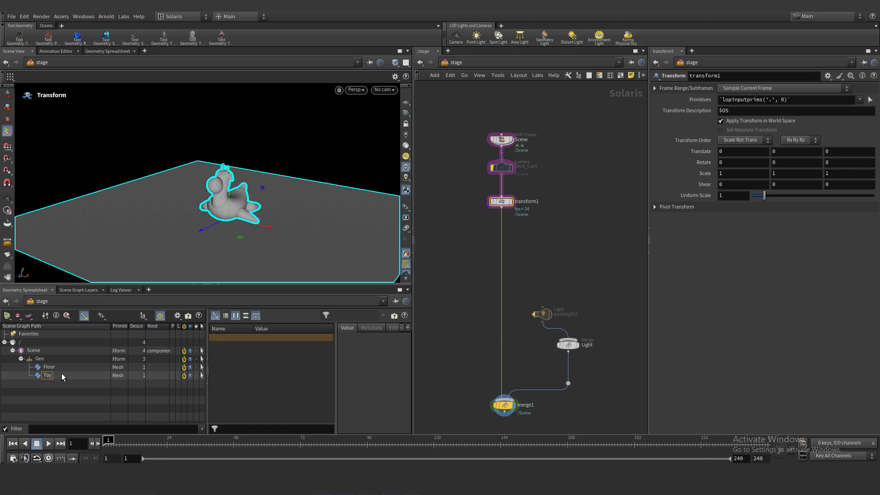
click(212, 184)
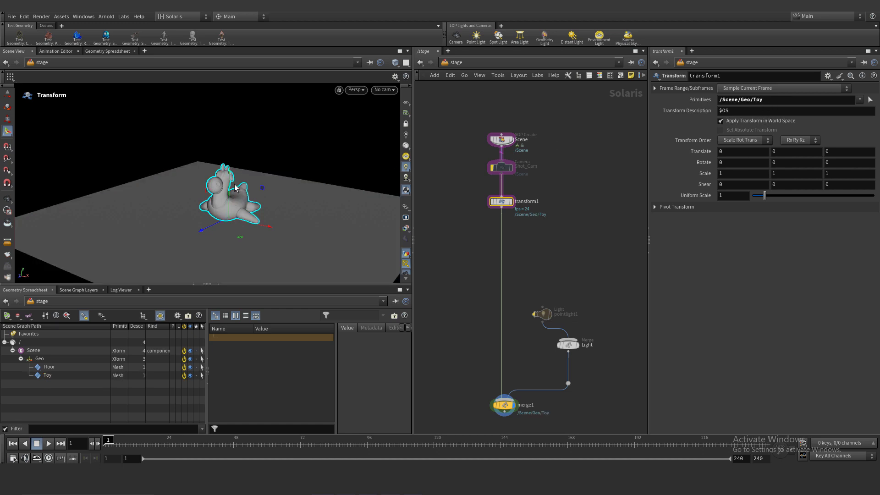
mouse_move(228, 190)
mouse_down()
mouse_move(228, 138)
mouse_move(228, 178)
mouse_up()
key(ctrl+z)
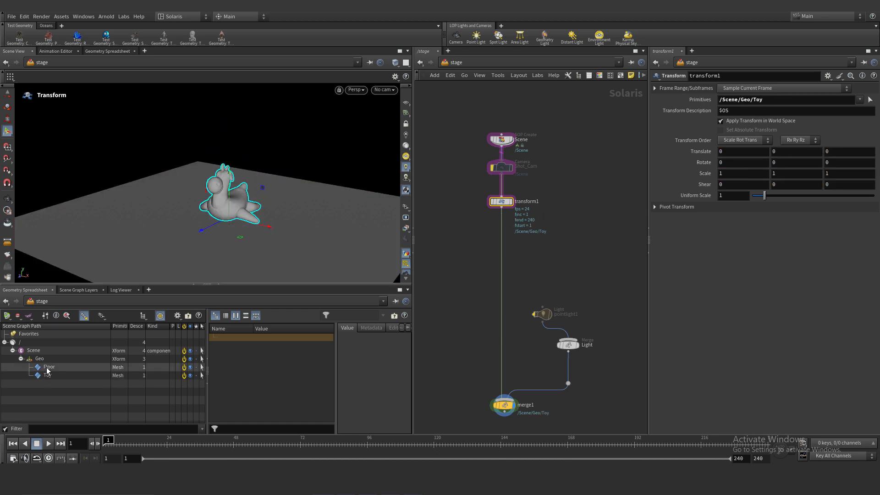
- Target /Scene/Geo/Floor in transform1's Primitives, try moving and rotating the floor, and undo the changes
click(163, 221)
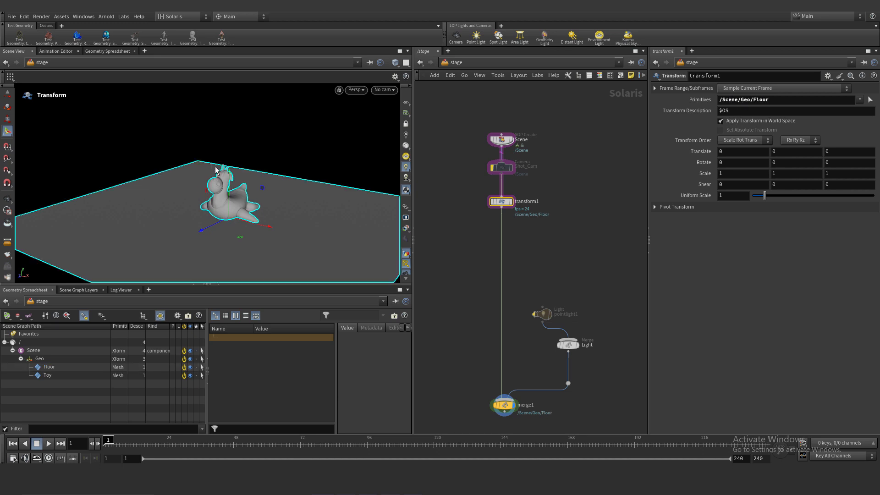
mouse_move(230, 179)
mouse_down()
mouse_move(237, 141)
mouse_move(235, 177)
mouse_up()
key(ctrl+z)
key(r)
mouse_move(274, 229)
mouse_down()
mouse_move(266, 242)
mouse_move(263, 227)
mouse_up()
key(ctrl+z)
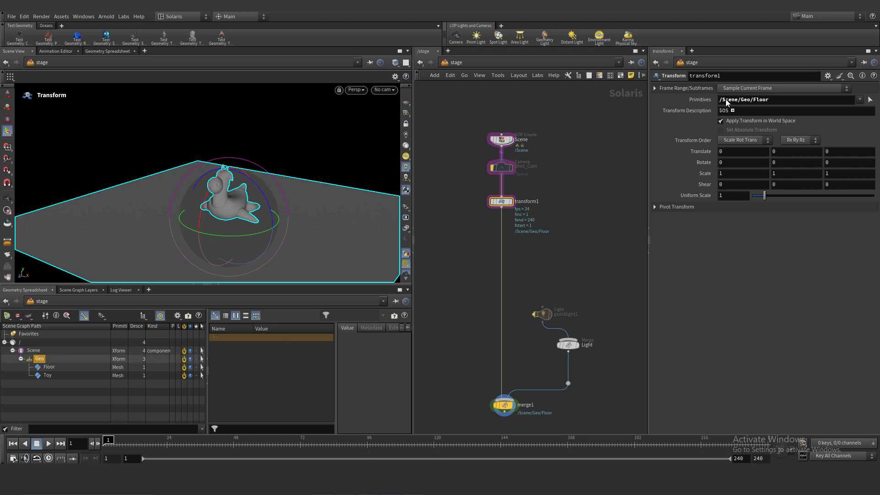
- Set transform1's Primitives to /Scene/Geo, try moving, scaling and rotating the whole group, and undo each change
key(t)
drag(230, 175, 239, 136)
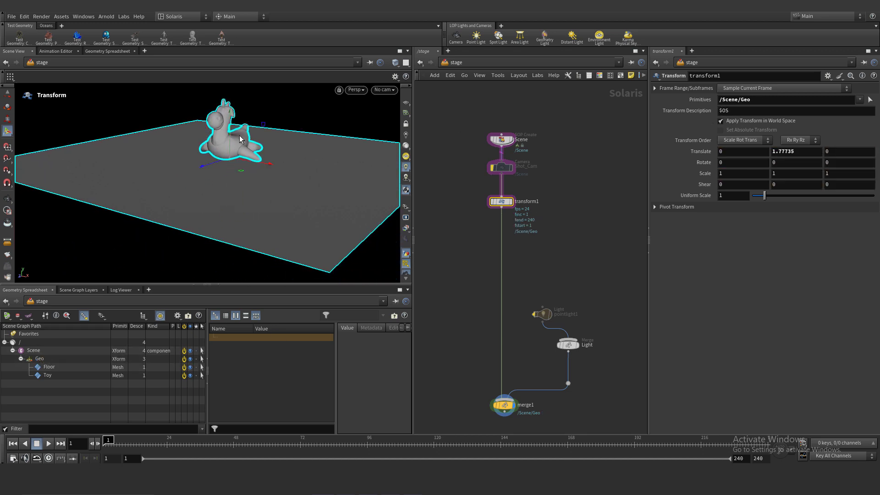
key(ctrl+z)
key(e)
drag(271, 228, 307, 236)
key(ctrl+z)
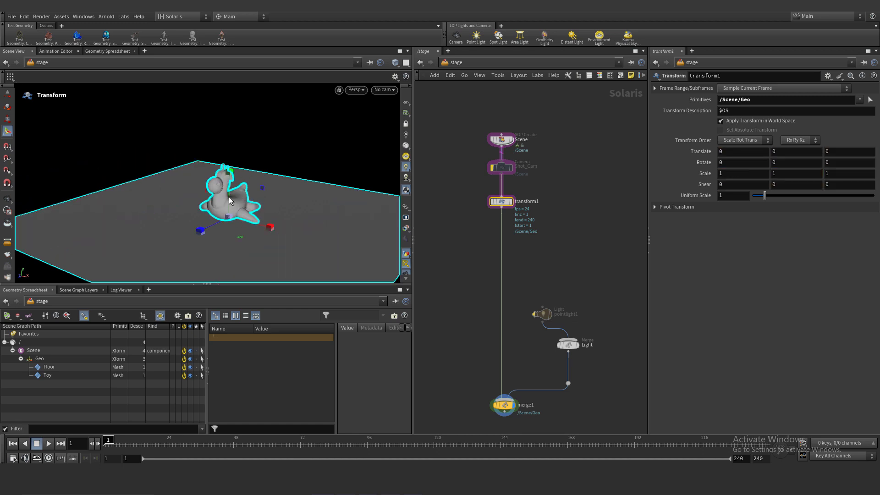
drag(230, 172, 255, 181)
key(ctrl+z)
key(r)
key(ctrl+z)
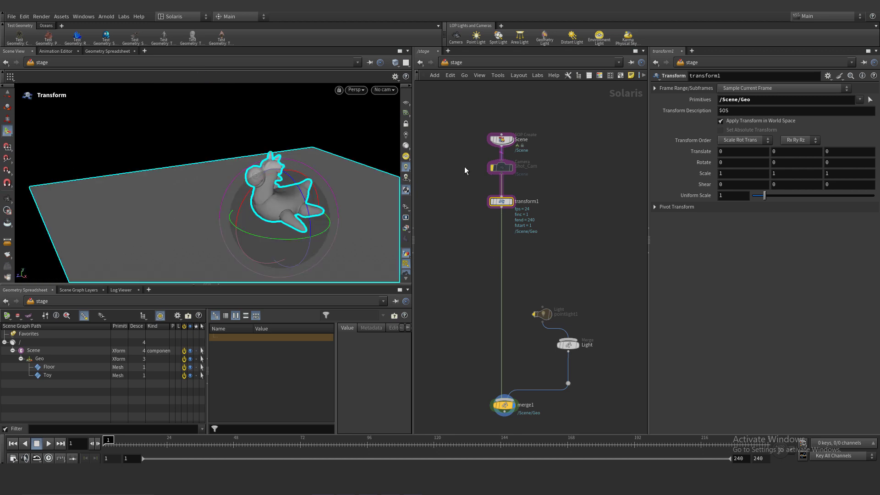
- Set the Scene node's Geo_Variant to 2 to switch the geometry to the capybara
click(502, 139)
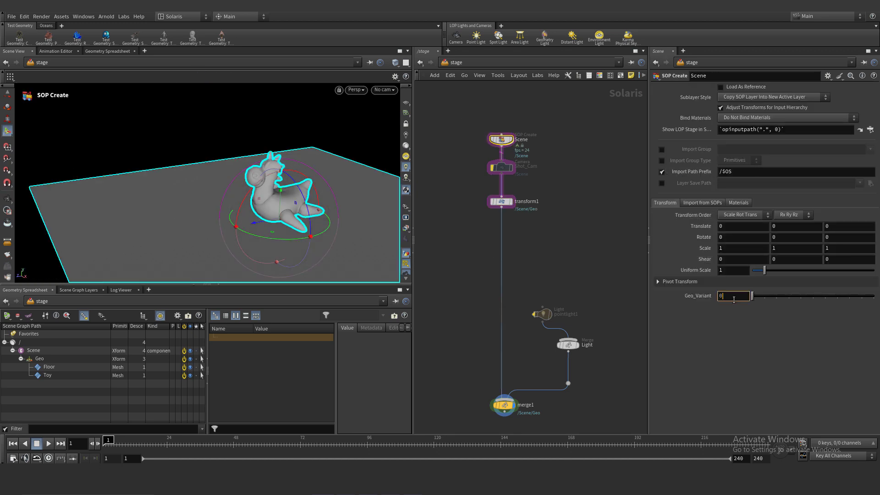
scroll(734, 300, up, 2)
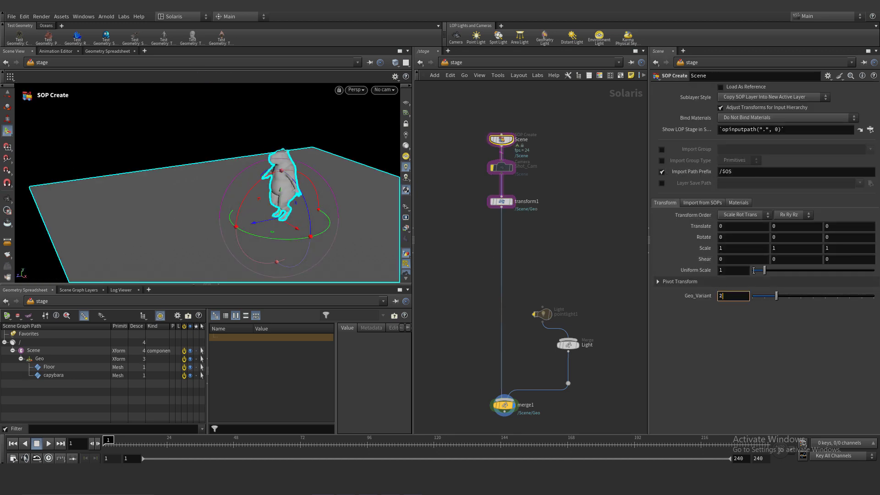
alt+right_drag(255, 193, 304, 173)
alt+drag(304, 173, 271, 169)
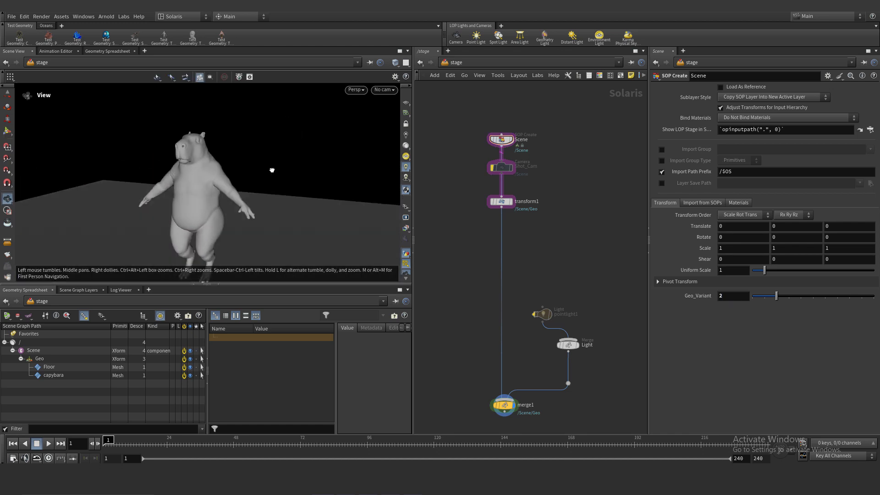
alt+middle_drag(271, 170, 277, 171)
key(shift+w)
alt+drag(278, 172, 292, 233)
- Re-enable the pointlight1 node and preview the lit capybara with the Arnold renderer in the viewport
click(546, 313)
key(b)
mouse_move(245, 156)
right_down()
mouse_move(197, 192)
mouse_move(234, 161)
right_up()
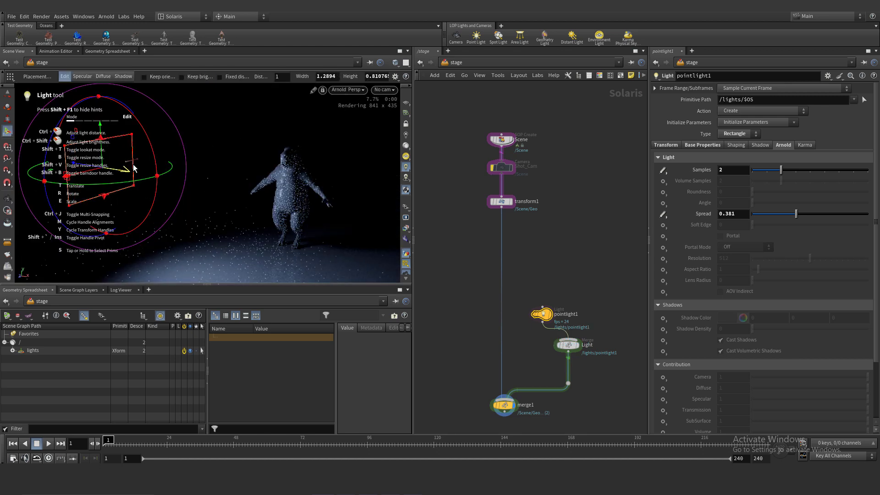
alt+right_drag(132, 167, 123, 143)
key(t)
alt+drag(124, 138, 142, 124)
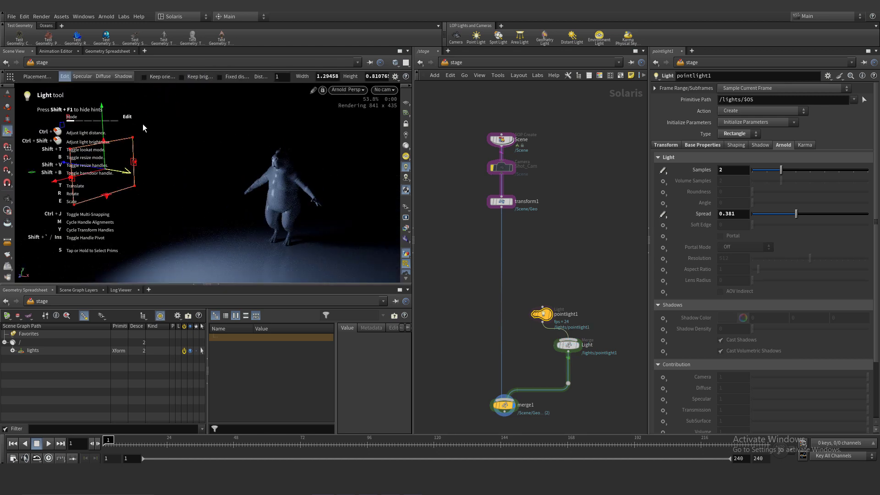
- Switch the light's placement mode to Diffuse and try several diffuse highlight positions on the capybara's head and body
click(102, 76)
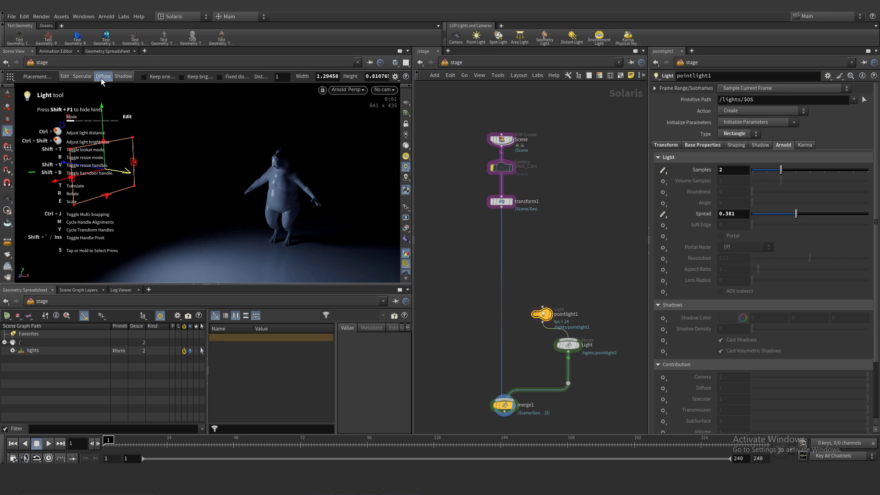
click(284, 159)
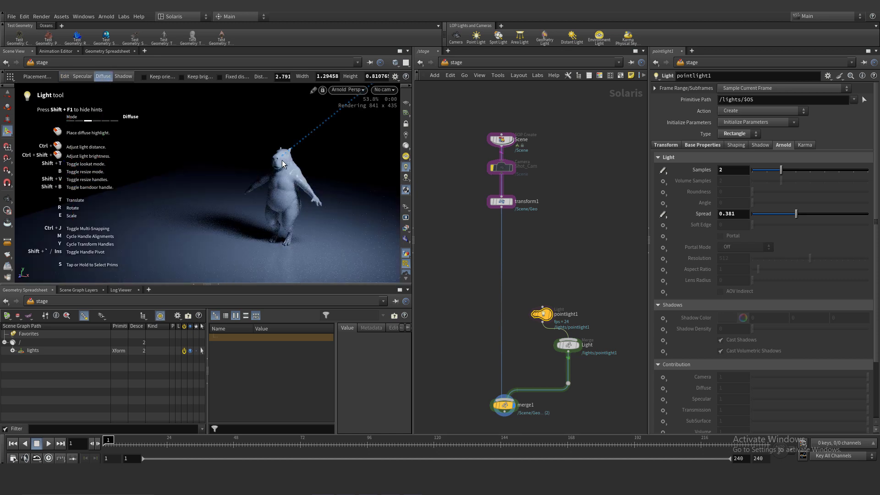
click(306, 182)
click(303, 183)
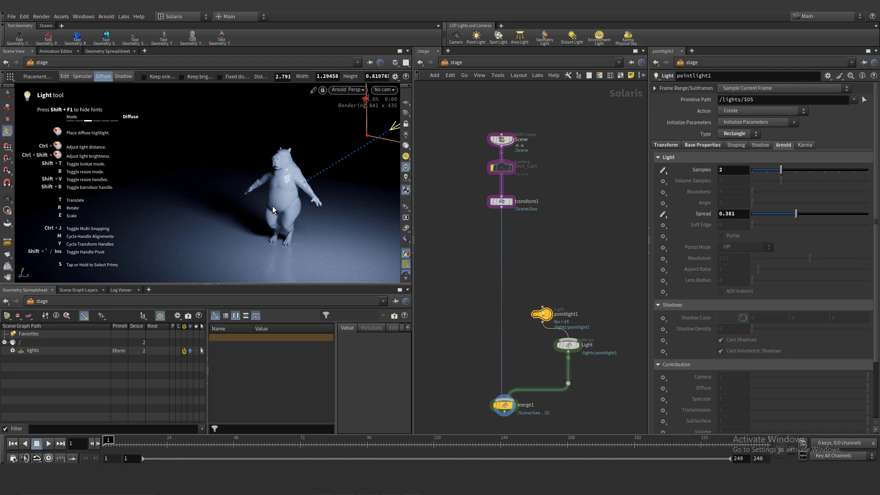
click(272, 159)
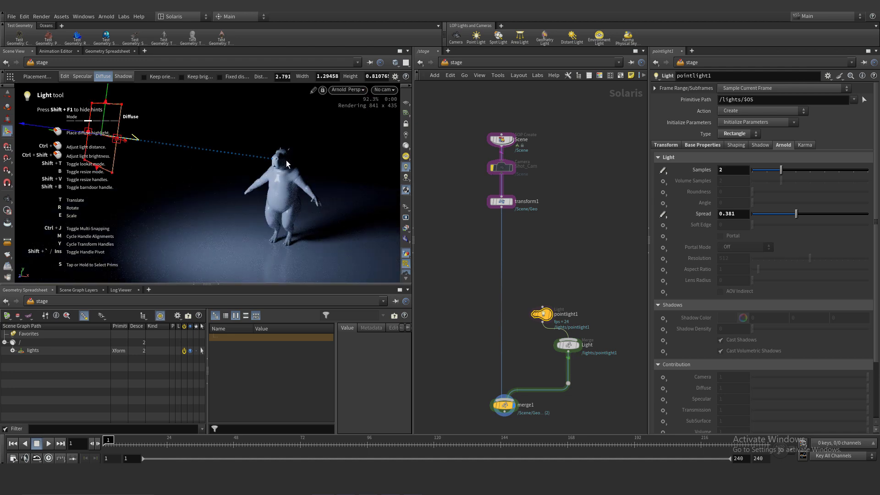
click(280, 164)
click(274, 168)
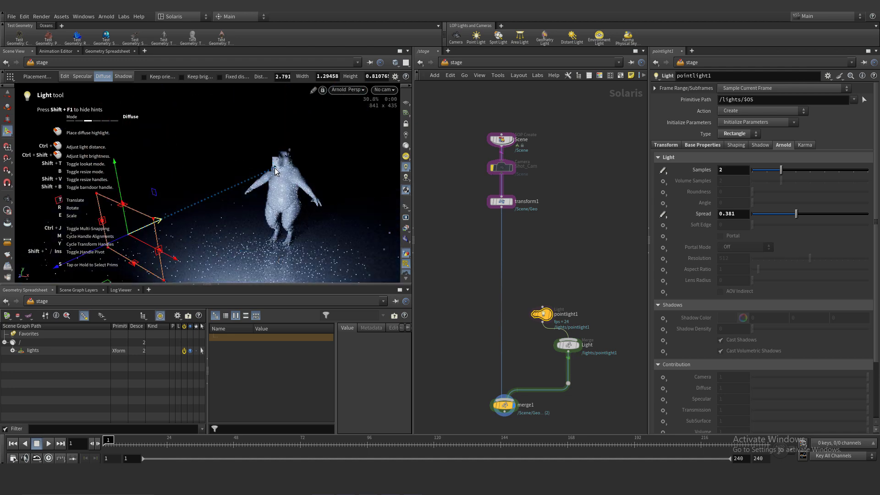
drag(275, 168, 276, 168)
alt+right_drag(277, 169, 256, 153)
- Enable the Shot_Cam node, look through /cameras/Shot_Cam, and reframe the camera to show the capybara from head to feet
click(375, 92)
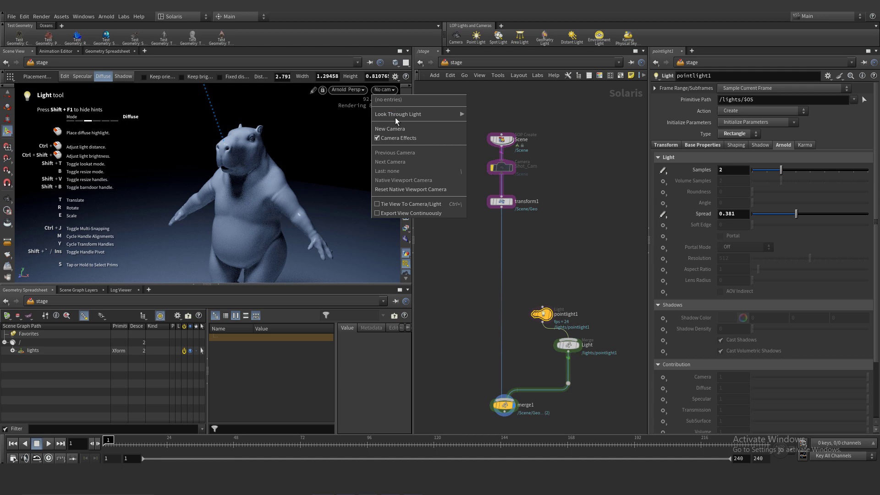
click(441, 145)
click(515, 174)
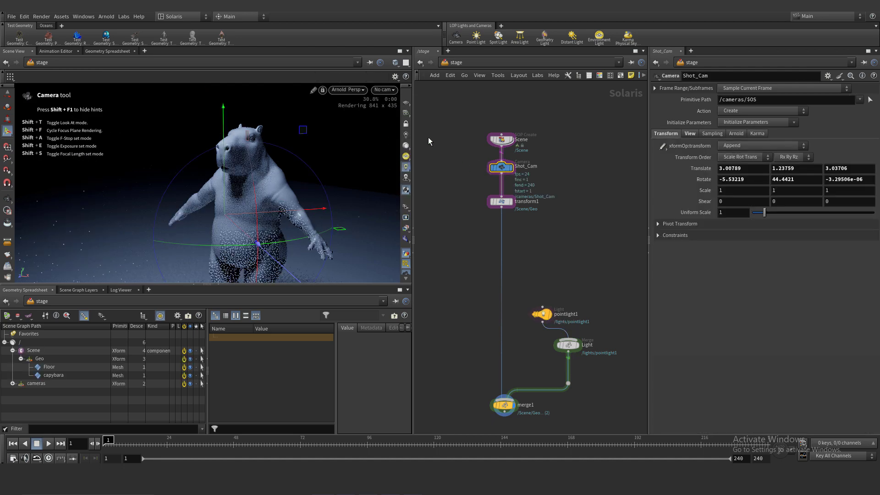
click(384, 90)
click(393, 102)
mouse_move(224, 184)
alt+mouse_down()
mouse_move(242, 180)
mouse_move(212, 174)
alt+mouse_up()
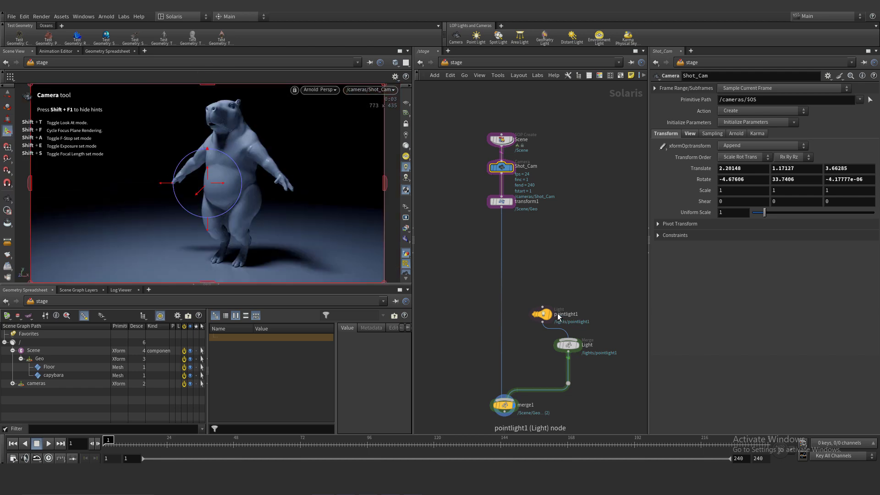
- Reposition pointlight1 by placing its diffuse highlight and, in Specular mode, its specular highlight on the capybara's head
click(550, 315)
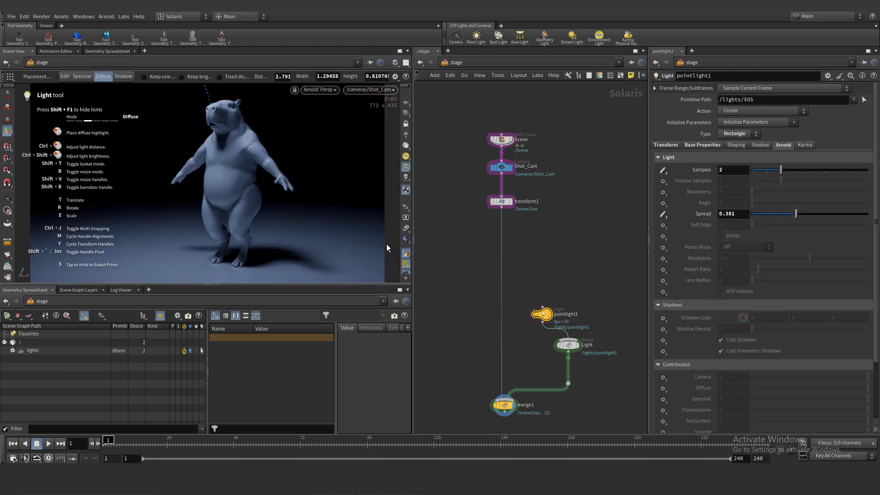
drag(235, 127, 216, 101)
click(81, 76)
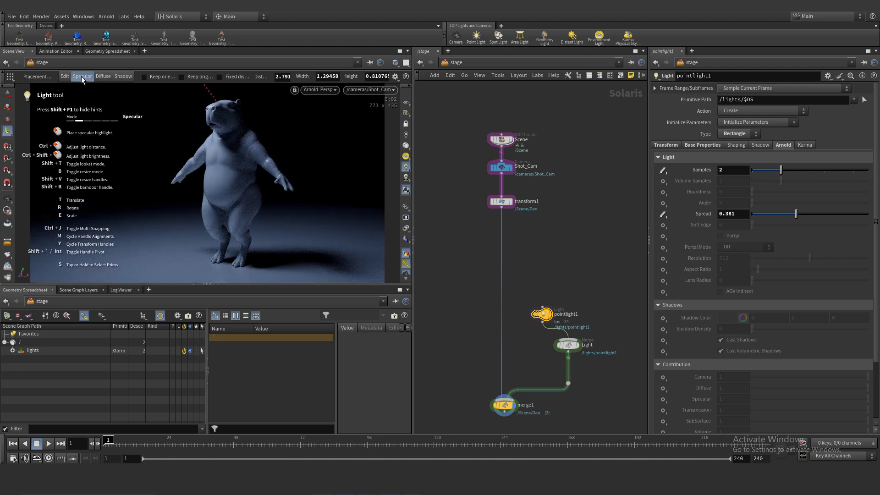
click(238, 116)
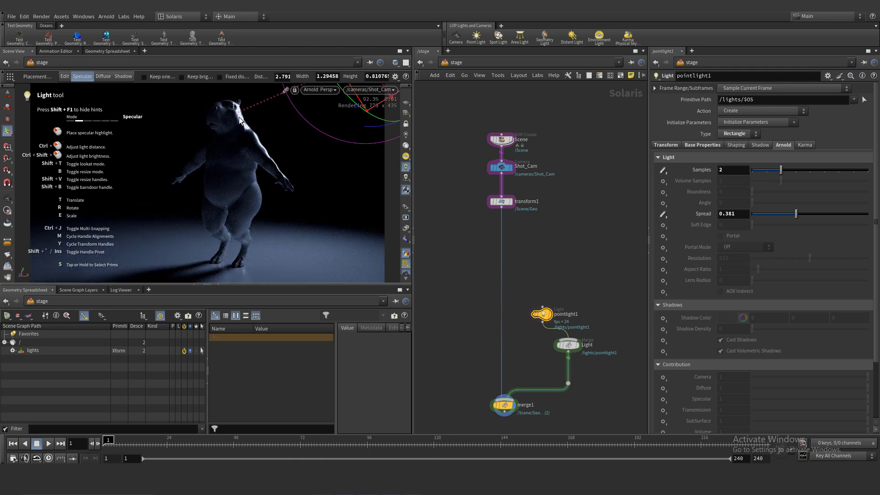
drag(239, 119, 237, 107)
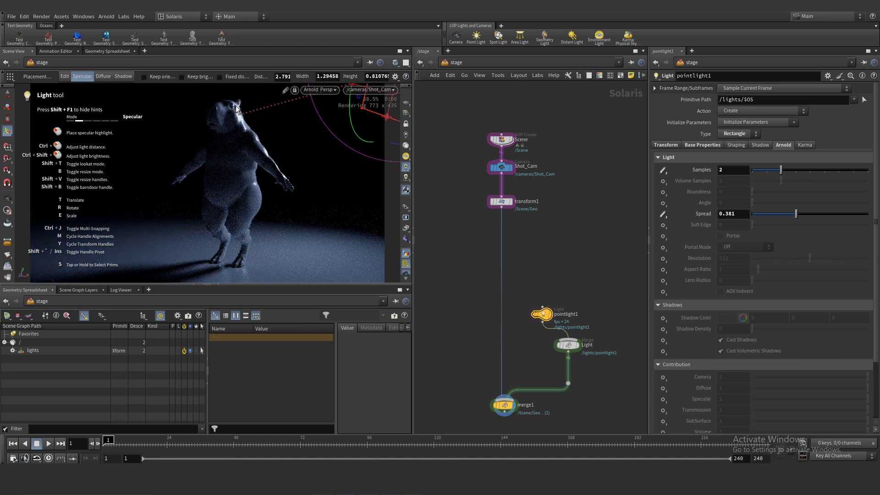
click(212, 116)
click(208, 112)
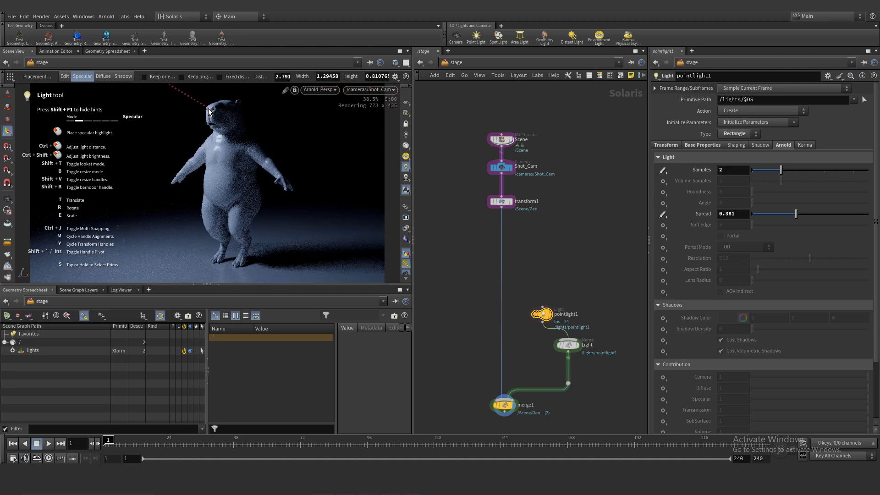
click(209, 110)
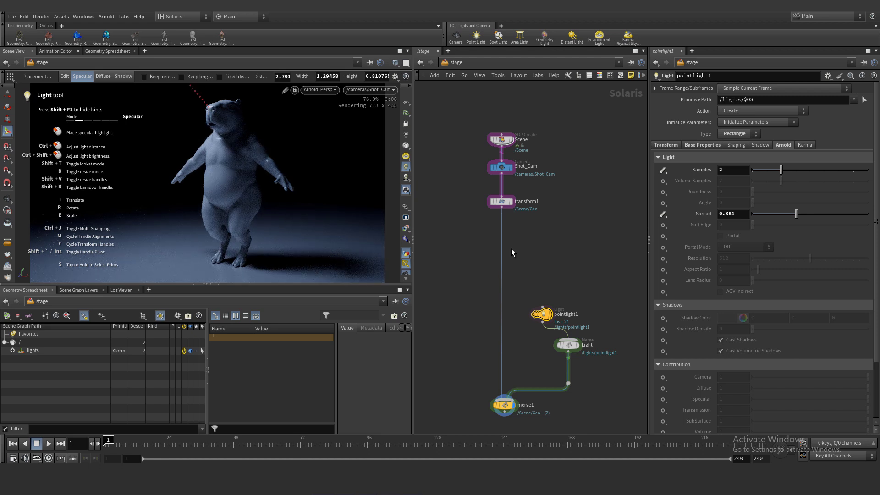
- Enable Color Temperature in pointlight1's base properties and set it to 5600
middle_drag(513, 252, 506, 211)
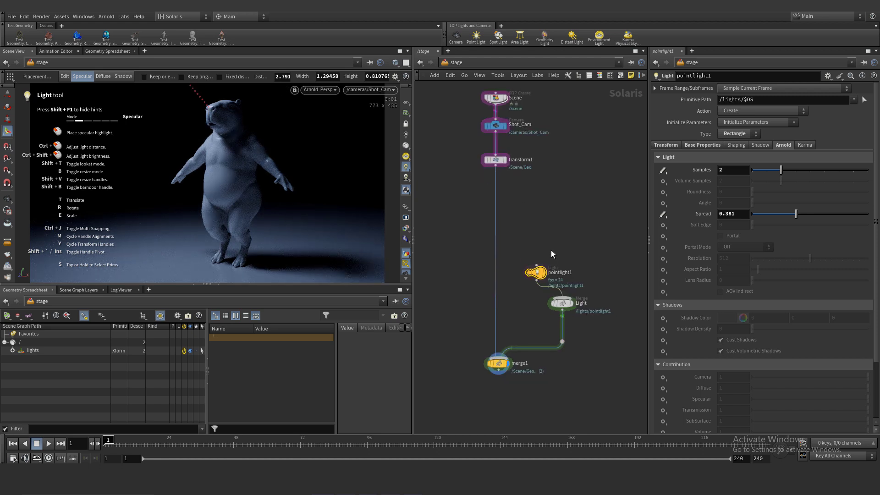
click(704, 145)
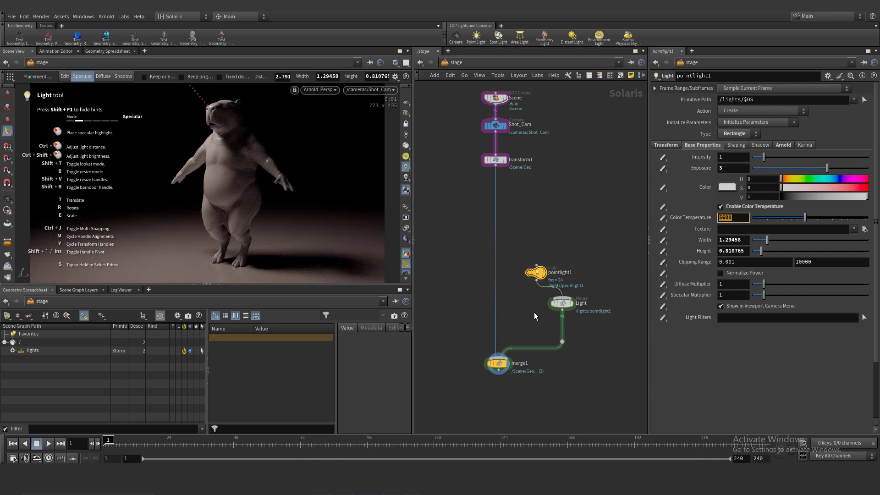
- Rename the pointlight1 node to Key
double_click(549, 273)
text(Key)
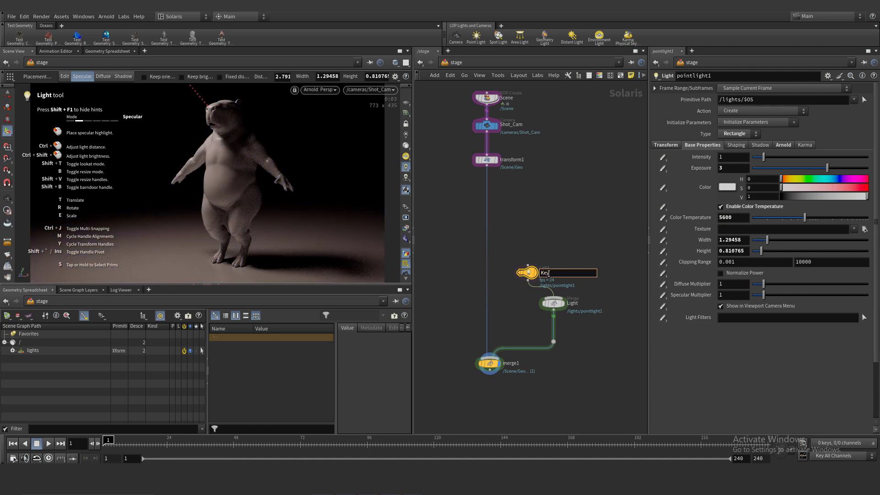
key(Return)
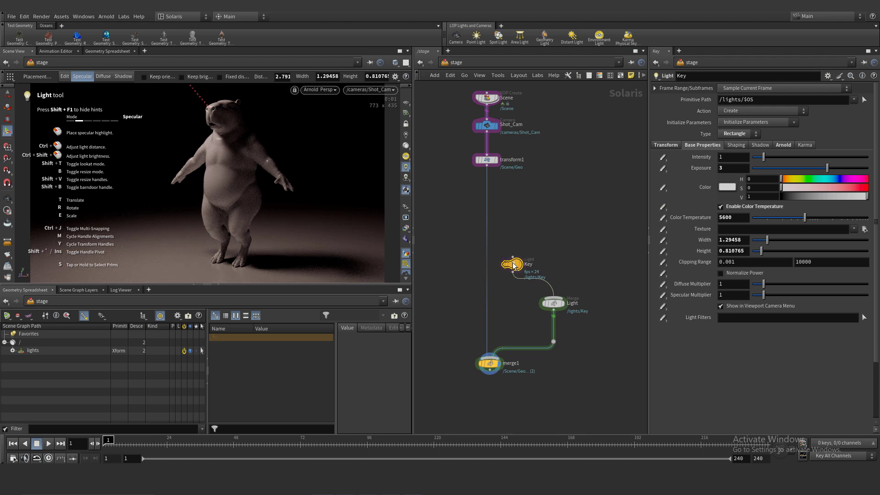
- Add an Area Light node named Rim beside the Key light and connect it to the Light merge node
key(Tab)
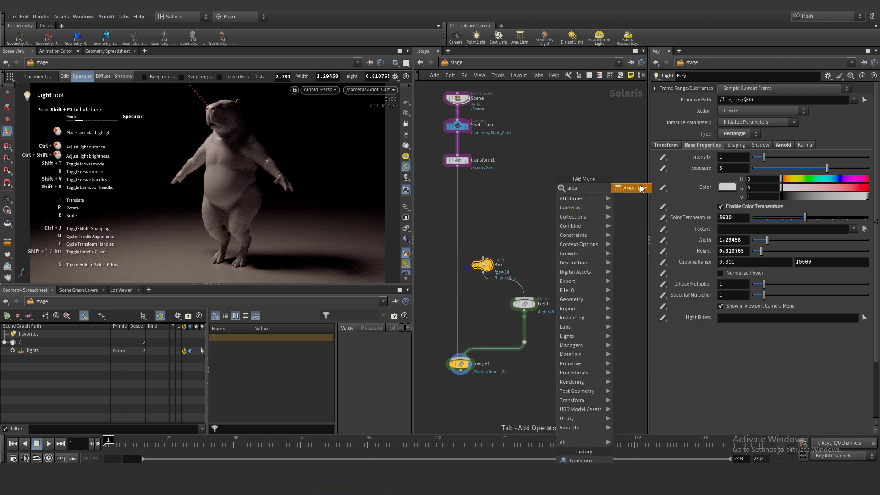
click(642, 188)
click(579, 250)
double_click(601, 248)
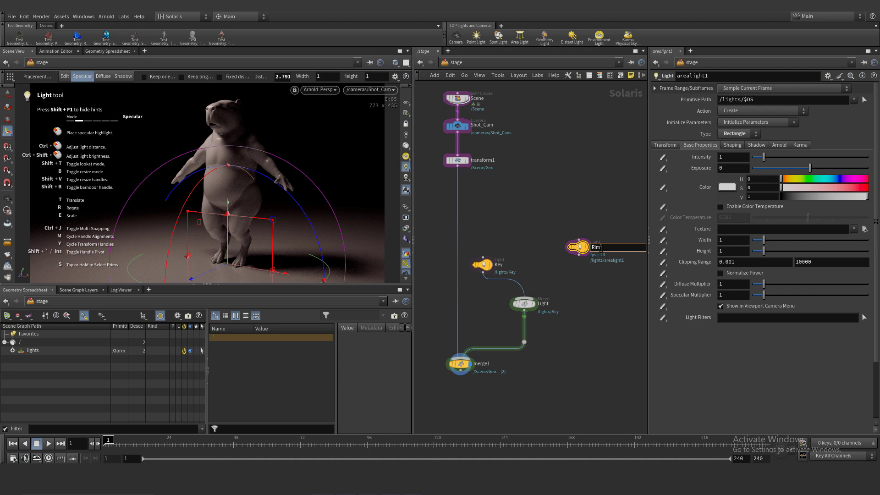
key(Return)
drag(543, 290, 527, 298)
drag(571, 251, 565, 262)
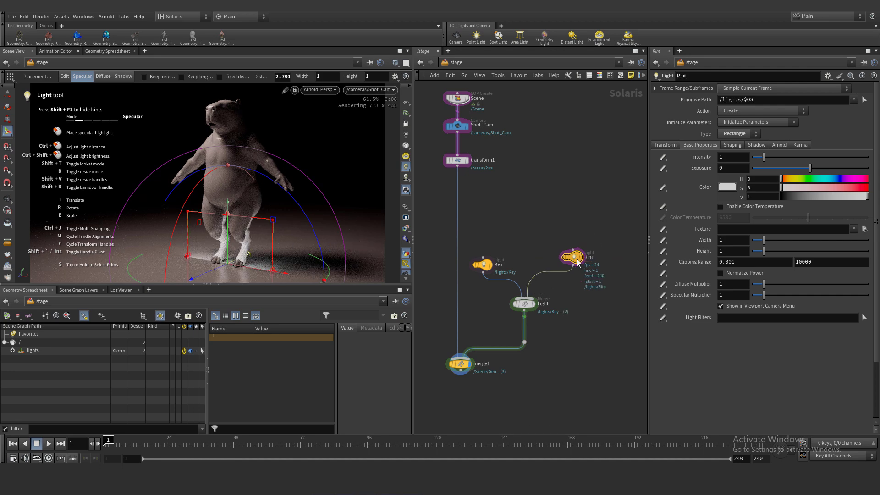
- Place the Rim light's specular highlight on the back of the capybara's head and set its color to hue 220, saturation 0.601
click(239, 118)
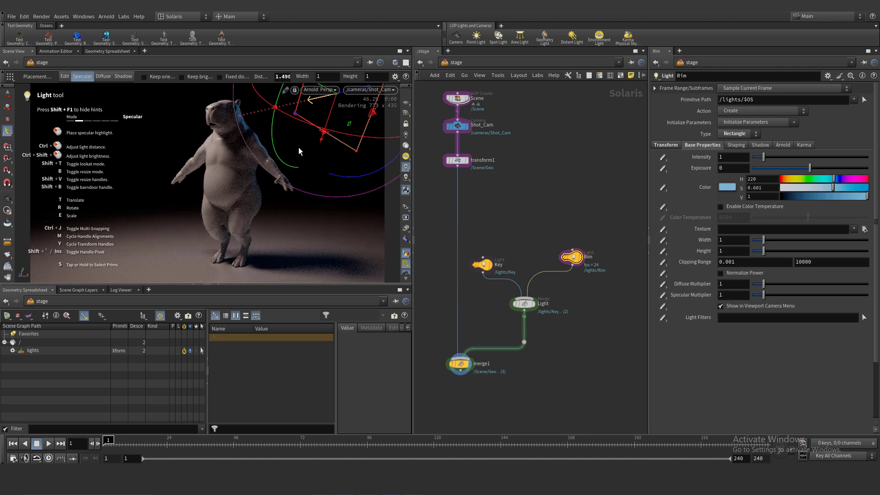
drag(219, 118, 224, 195)
key(ctrl+z)
key(ctrl+z)
key(ctrl+z)
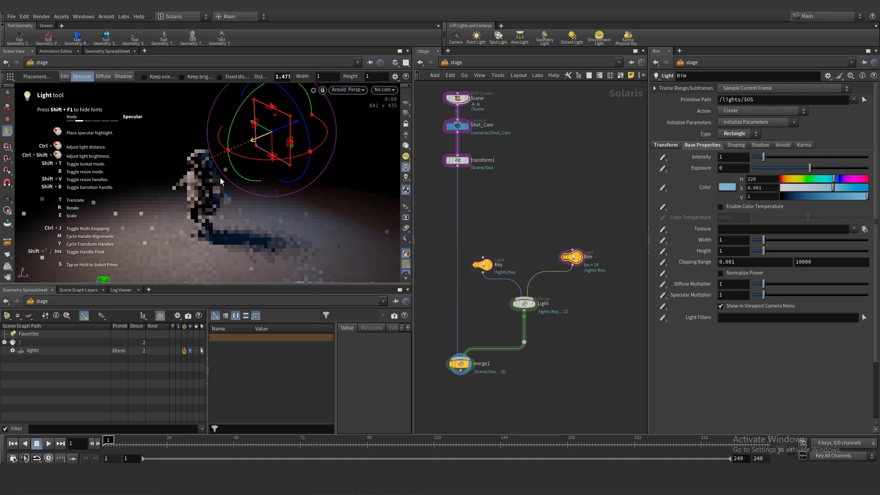
- Switch the Rim light to its translate handle in the free view and open the light's handle options
right_click(255, 148)
click(319, 119)
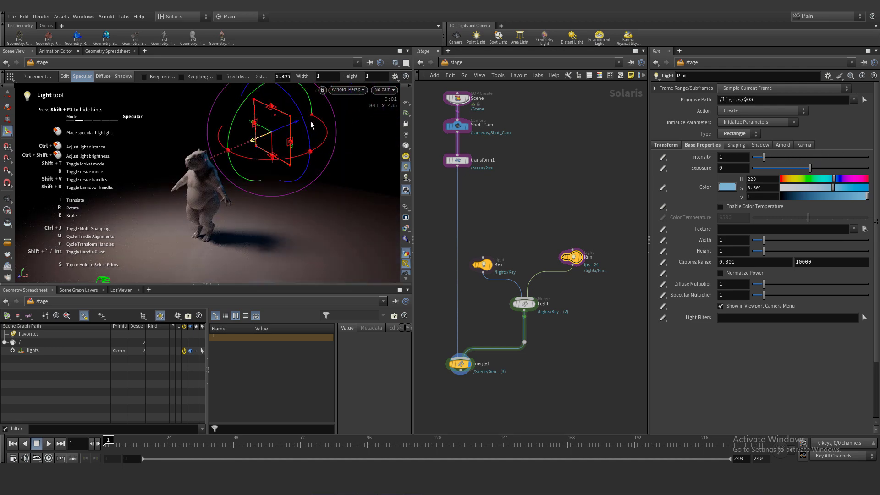
key(t)
right_click(269, 118)
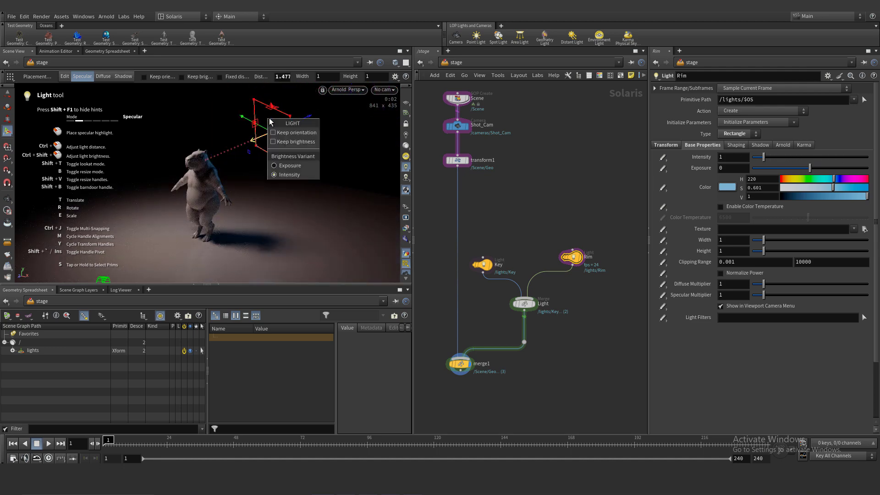
- Switch the Rim light's brightness variant to Exposure, raise its exposure to about 2.1 and widen the light to about 1.74
click(288, 164)
ctrl+drag(259, 197, 271, 199)
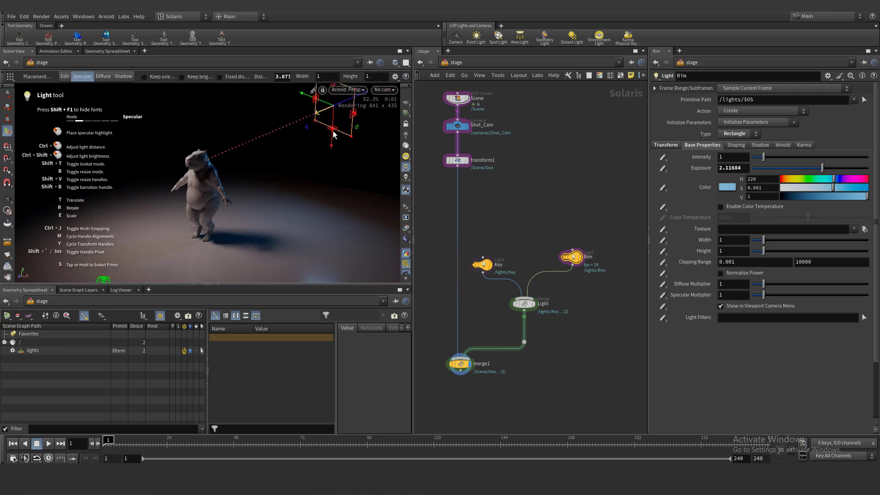
drag(334, 135, 337, 151)
- Look through Shot_Cam and reposition the Rim light's specular highlight along the back of the capybara's head, ending the light tool
click(384, 89)
click(404, 112)
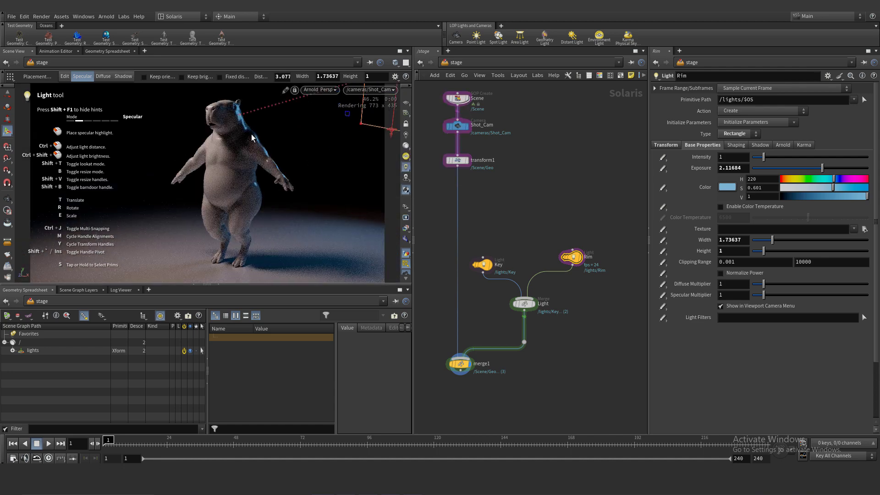
click(240, 113)
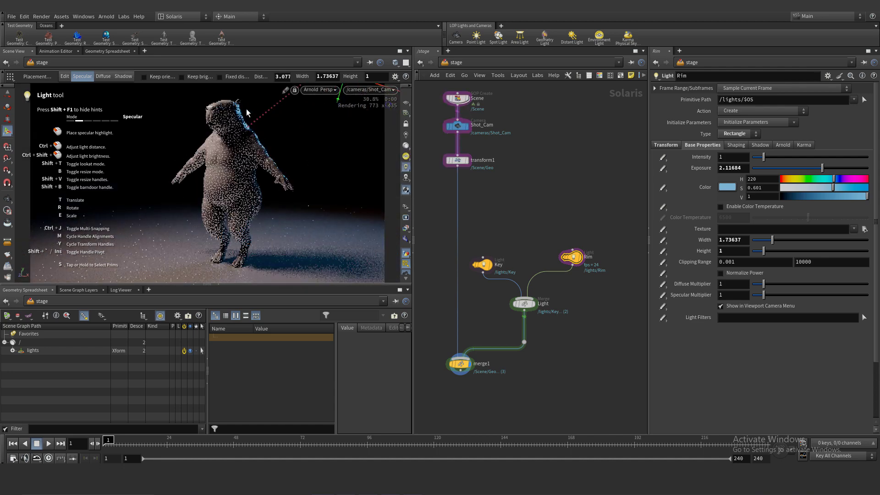
drag(240, 113, 238, 104)
key(Escape)
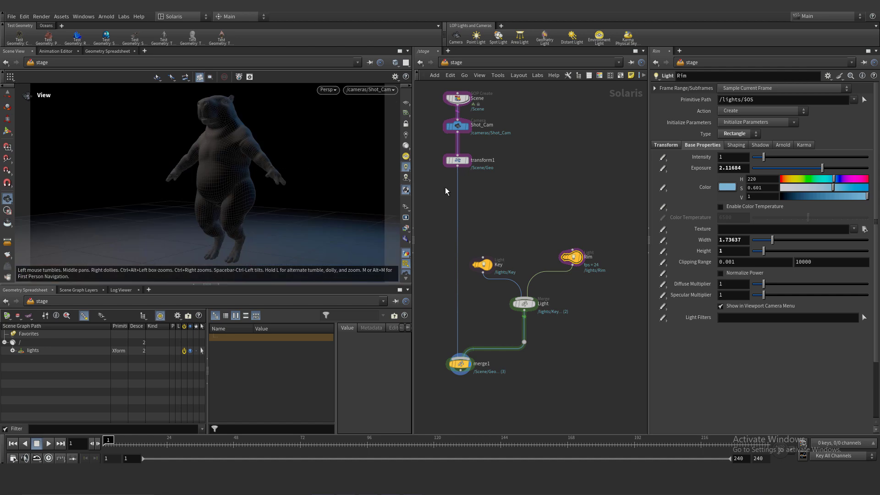
- Delete the transform1 node between Shot_Cam and merge1
middle_drag(481, 217, 503, 227)
scroll(503, 228, down, 1)
scroll(499, 180, up, 2)
middle_drag(417, 166, 439, 194)
click(501, 209)
key(Delete)
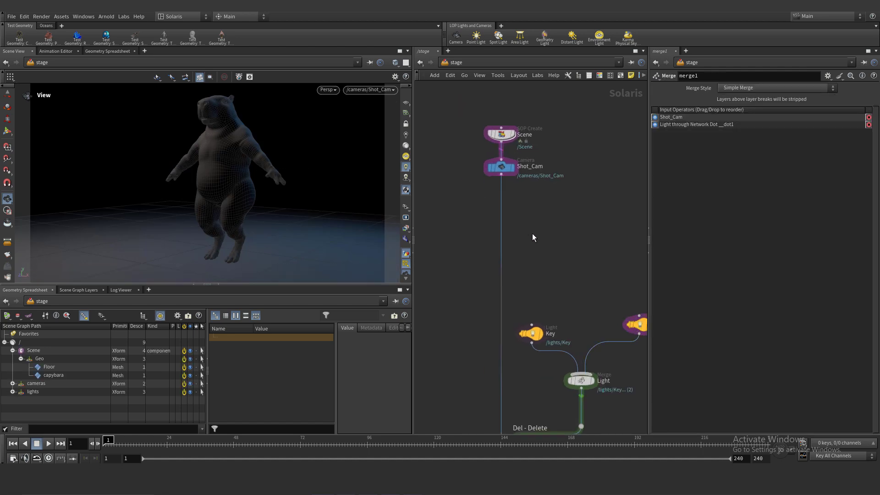
- Add a Material Library node and insert it on the wire directly below Shot_Cam
key(Tab)
text(mal)
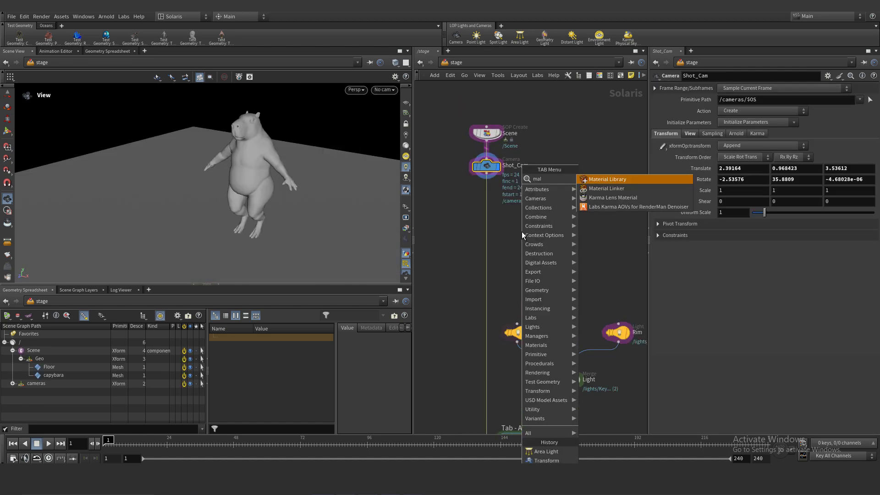
click(600, 179)
click(542, 243)
drag(542, 243, 489, 206)
- Inside the material library, create an Arnold Material Builder and name it capybara
double_click(487, 205)
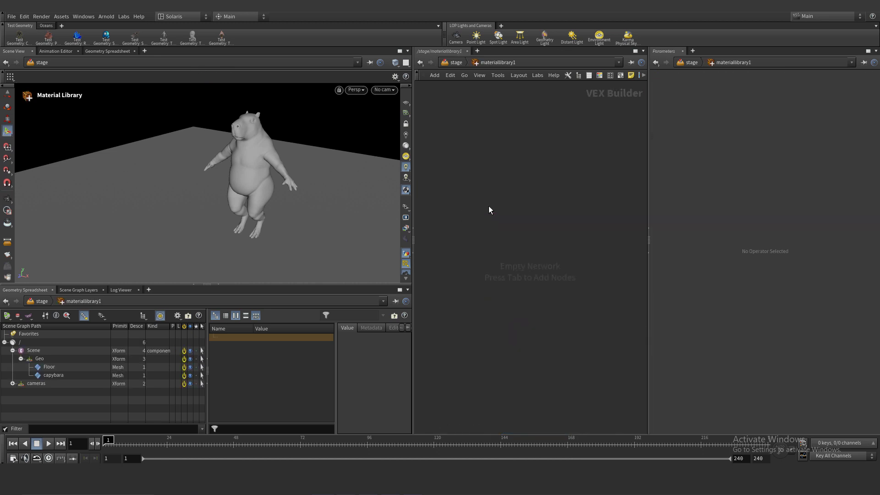
key(Tab)
text(ar)
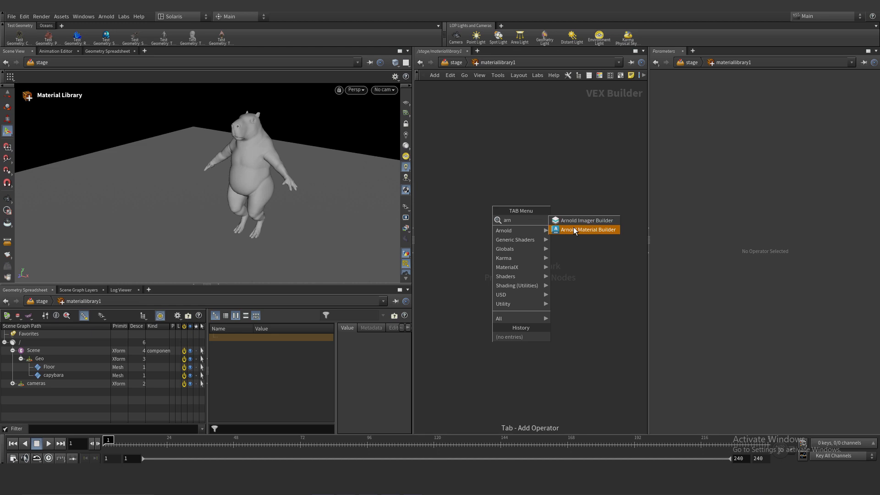
click(588, 230)
click(521, 240)
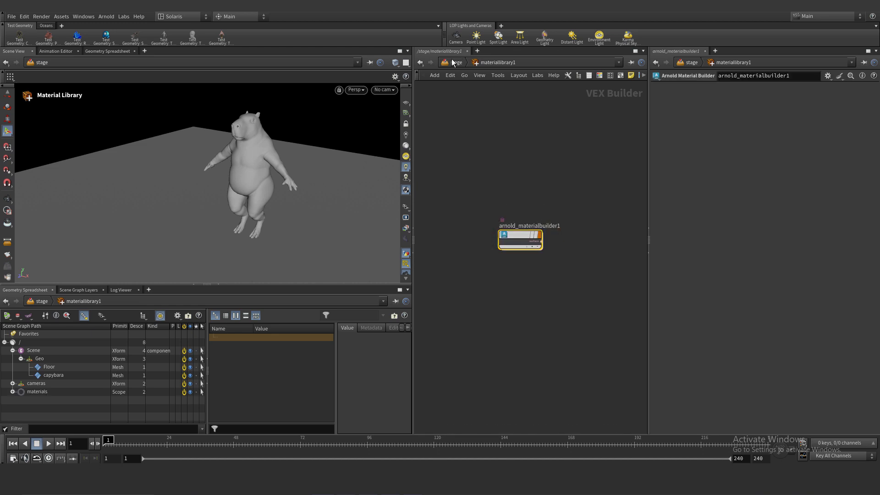
double_click(527, 225)
text(capybara)
key(Return)
- Inside the capybara material builder, add a Standard Surface shader beside OUT_material
double_click(514, 237)
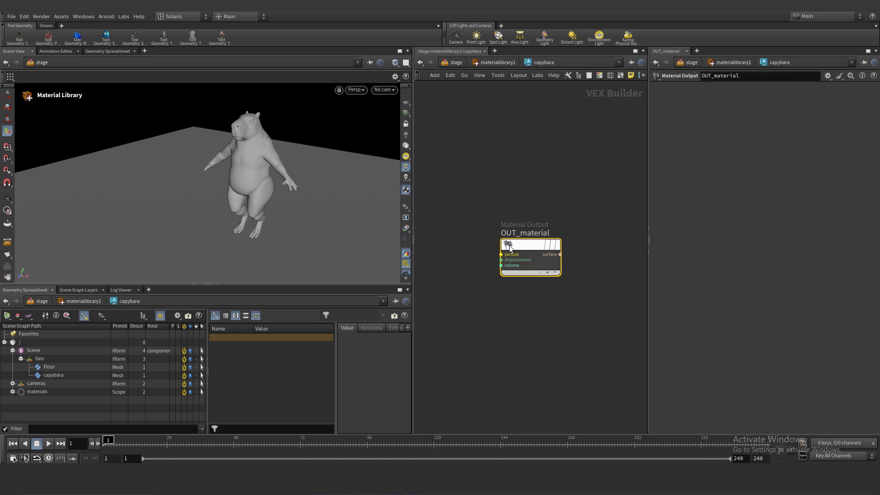
key(Tab)
text(sta)
click(573, 246)
click(466, 231)
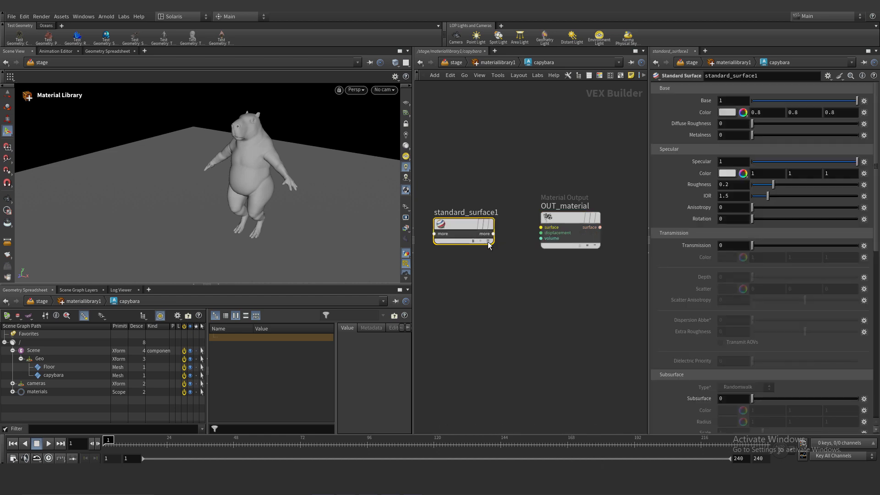
- Expand the Standard Surface node to show all its parameters and connect its shader output to OUT_material's surface input
click(481, 242)
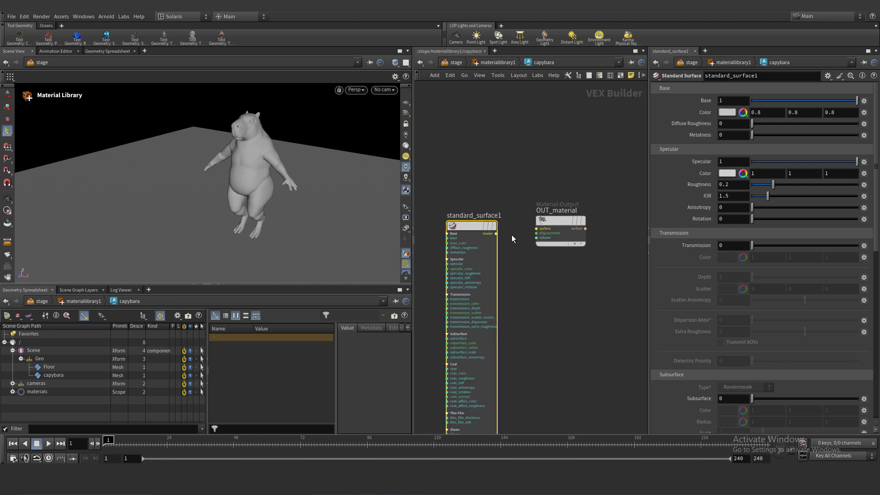
click(485, 212)
click(542, 204)
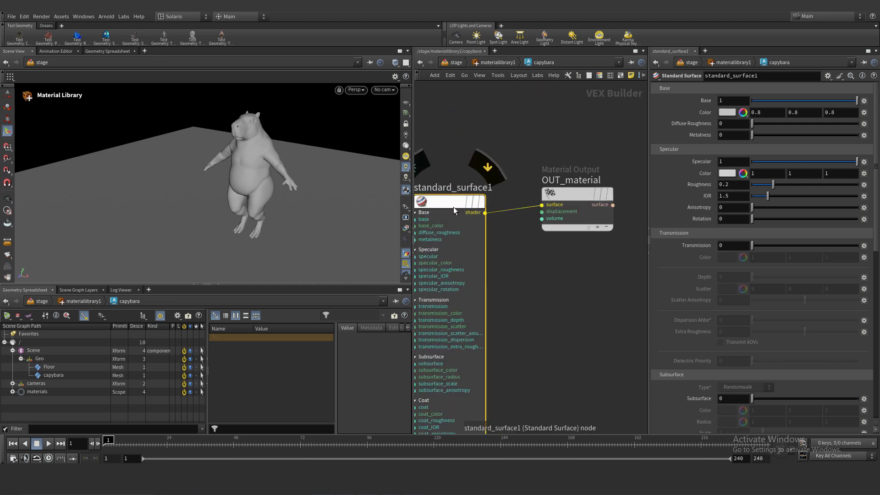
drag(455, 204, 457, 196)
- Set the Standard Surface base color to a muted beige with RGB 0.55, 0.513654, 0.38225
scroll(457, 197, down, 1)
middle_drag(463, 197, 526, 187)
click(729, 112)
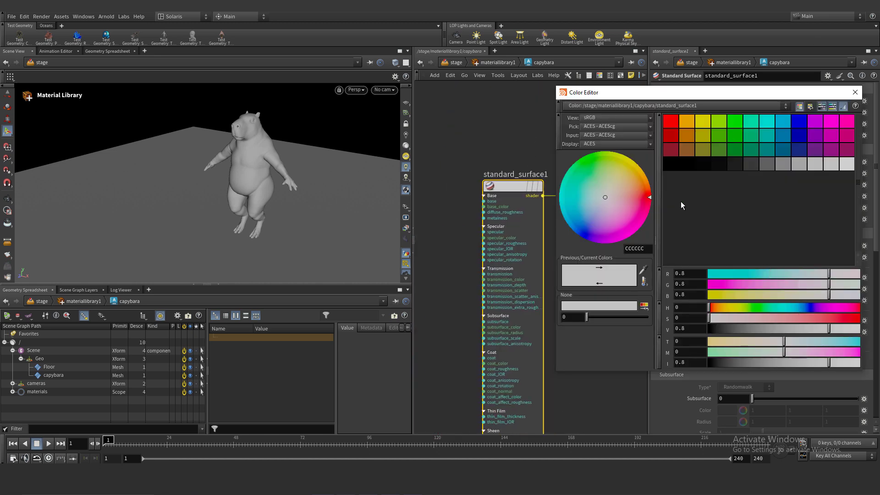
drag(650, 92, 571, 52)
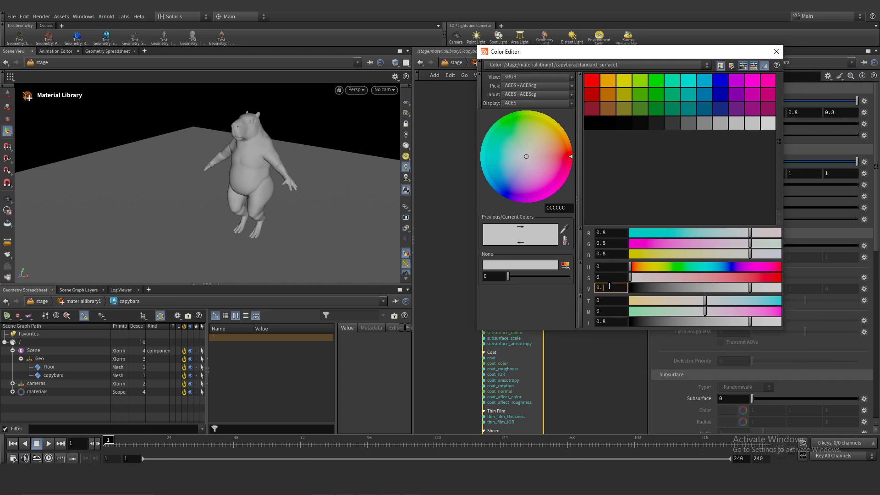
key(Return)
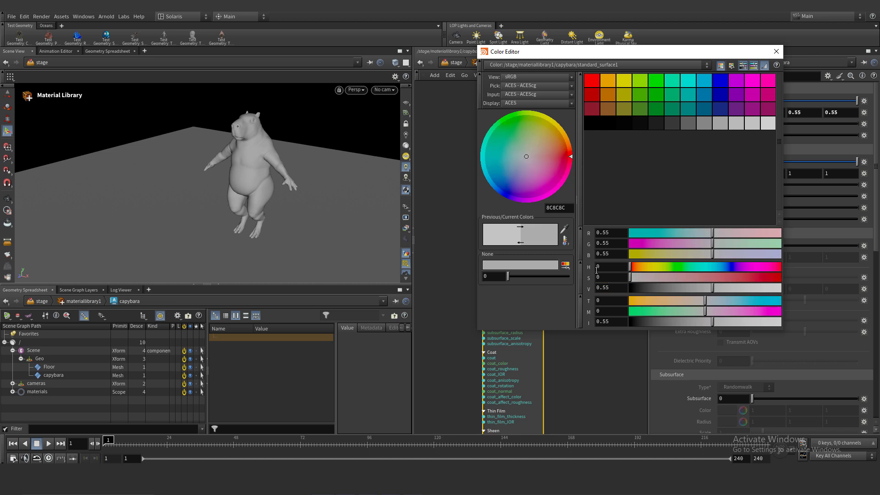
drag(659, 279, 675, 276)
click(651, 267)
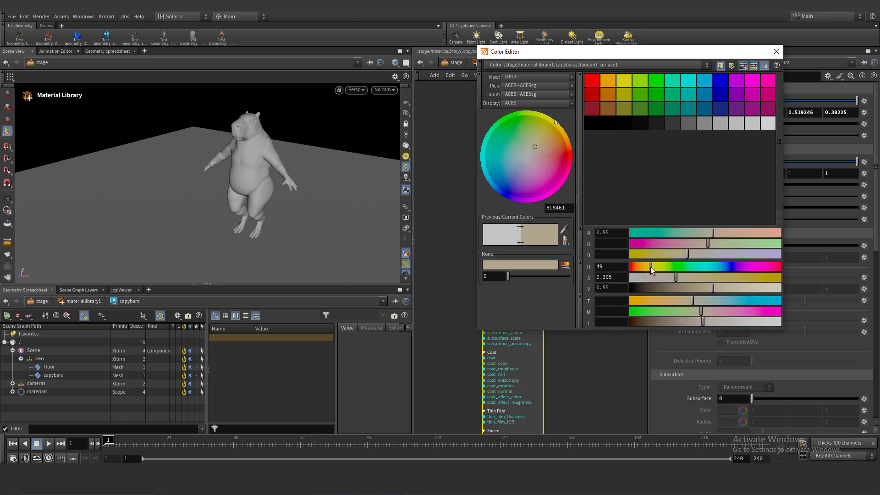
click(776, 52)
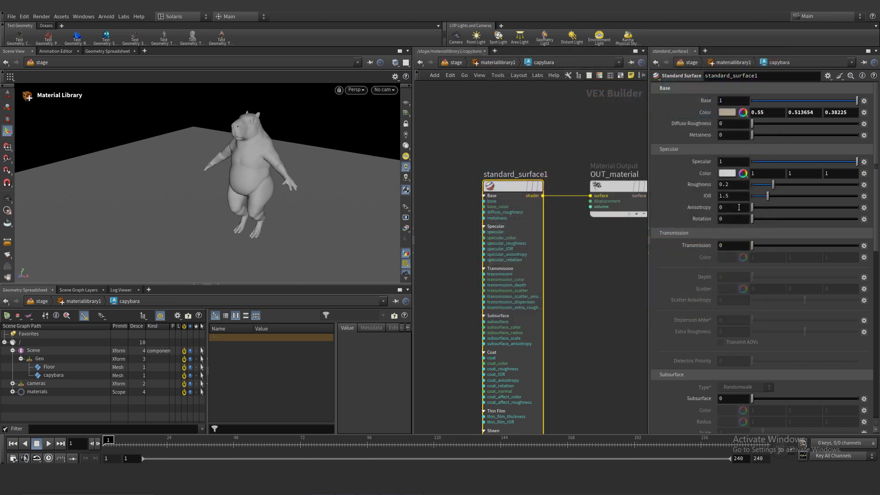
- Set the Standard Surface specular roughness to 0.35
click(745, 185)
text(0.35)
key(Return)
- At the stage level, assign the capybara material to /Scene/Geo/capybara in the material library and display that node
click(452, 63)
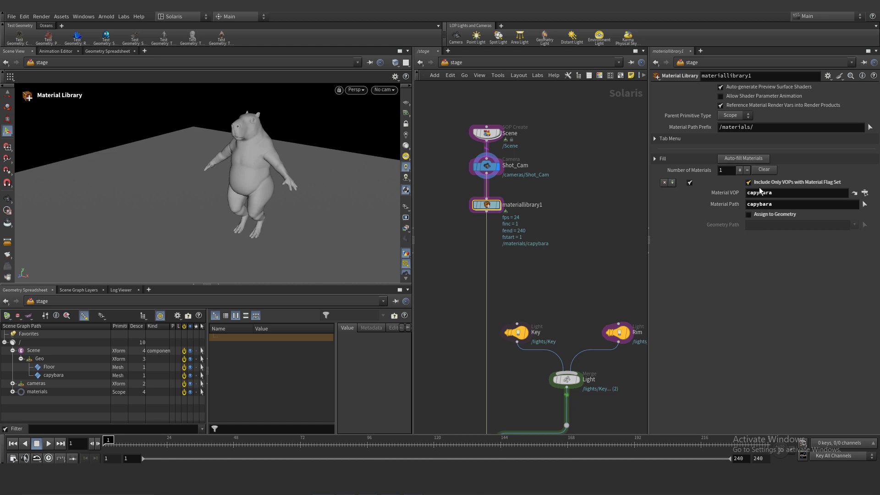
click(773, 215)
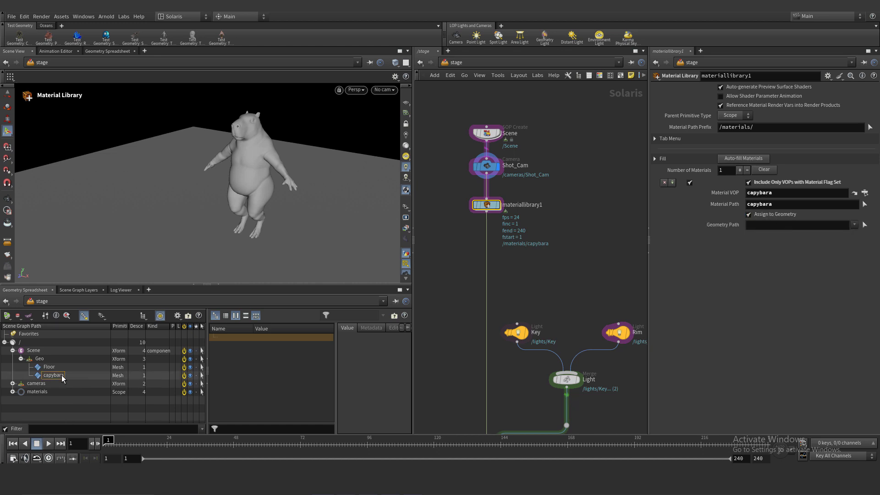
drag(756, 228, 755, 228)
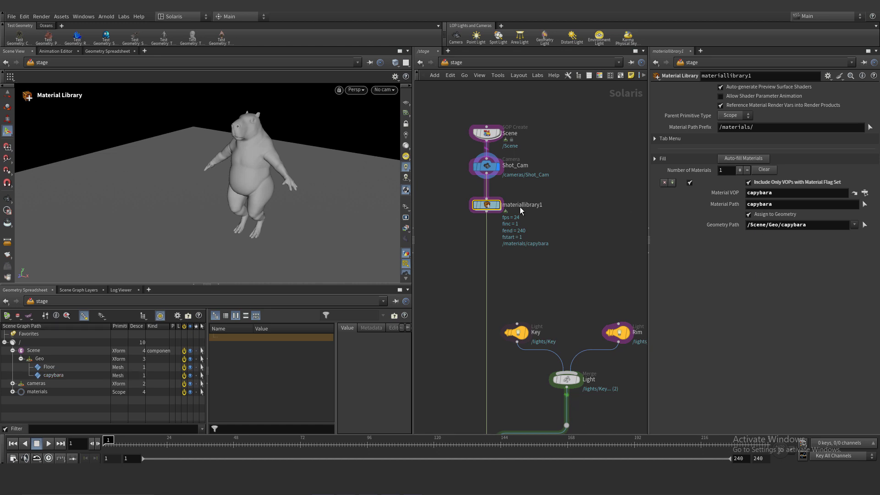
click(497, 205)
- Look through Shot_Cam, display the merge1 node and render the viewport with Arnold
scroll(280, 128, up, 2)
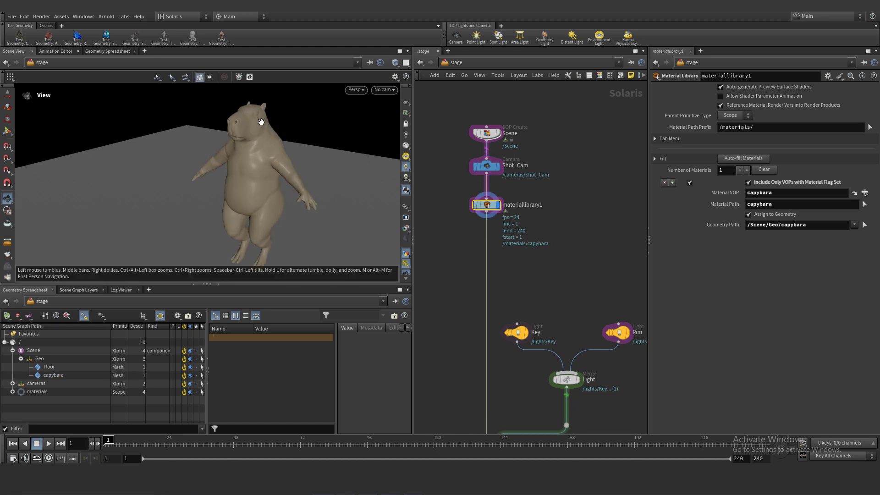
click(383, 90)
click(389, 100)
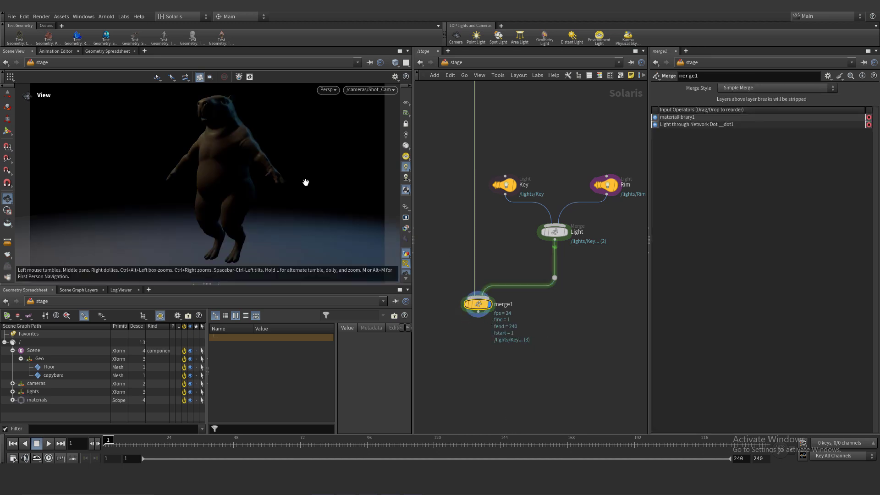
scroll(529, 189, down, 2)
scroll(527, 243, up, 2)
middle_drag(521, 51, 521, 211)
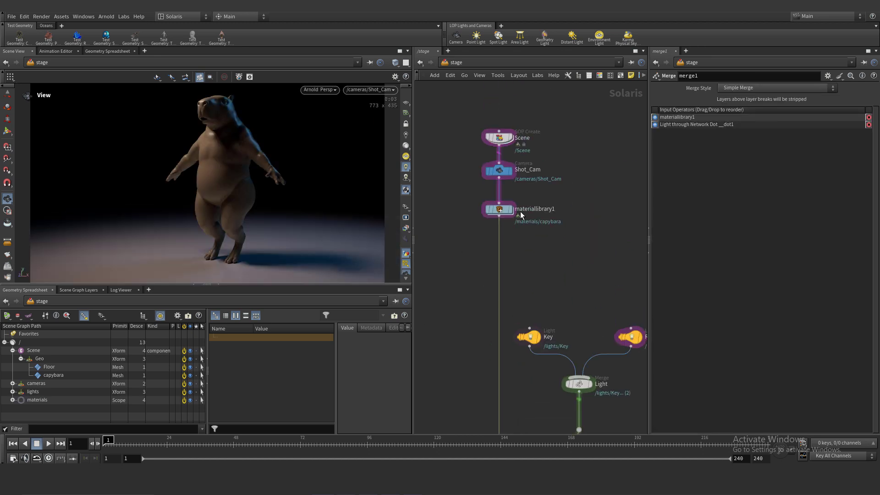
- Try lowering the specular weight of the capybara's Standard Surface shader, and undo the change
double_click(504, 210)
double_click(516, 235)
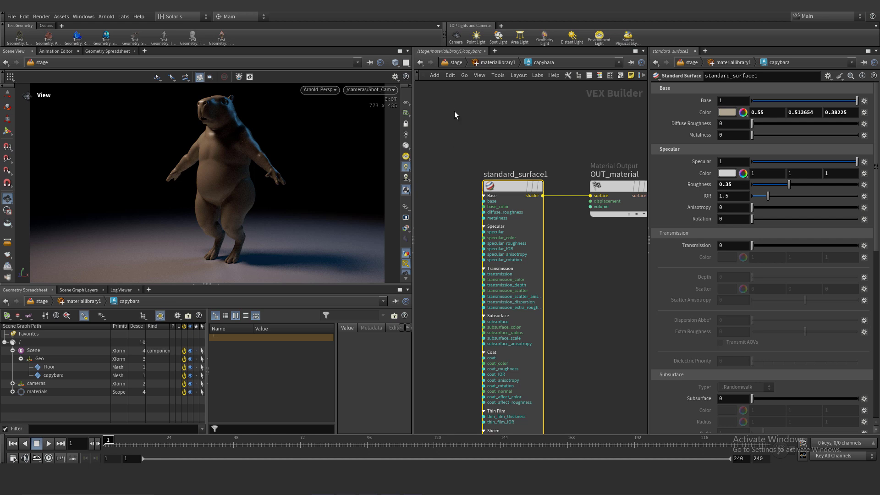
mouse_move(856, 100)
mouse_down()
mouse_move(714, 106)
mouse_move(860, 104)
mouse_up()
drag(782, 162, 694, 162)
key(ctrl+z)
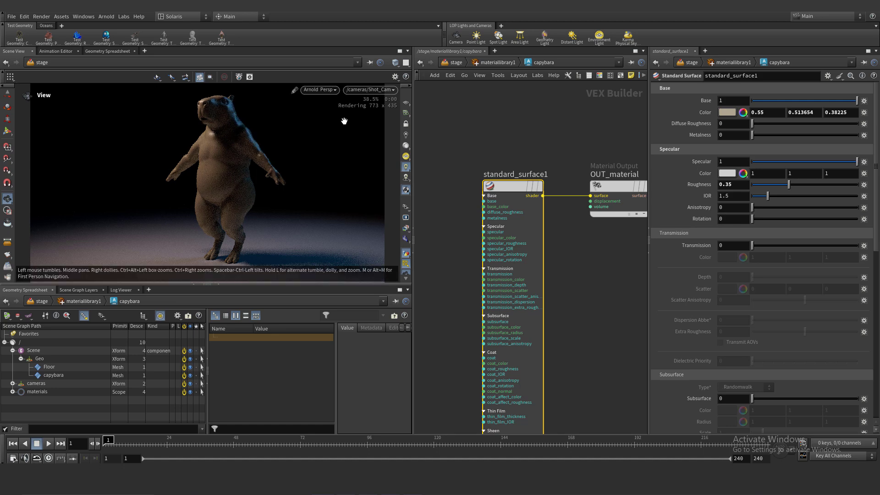
- Return to the stage network and set the Key light's exposure to 4
click(485, 64)
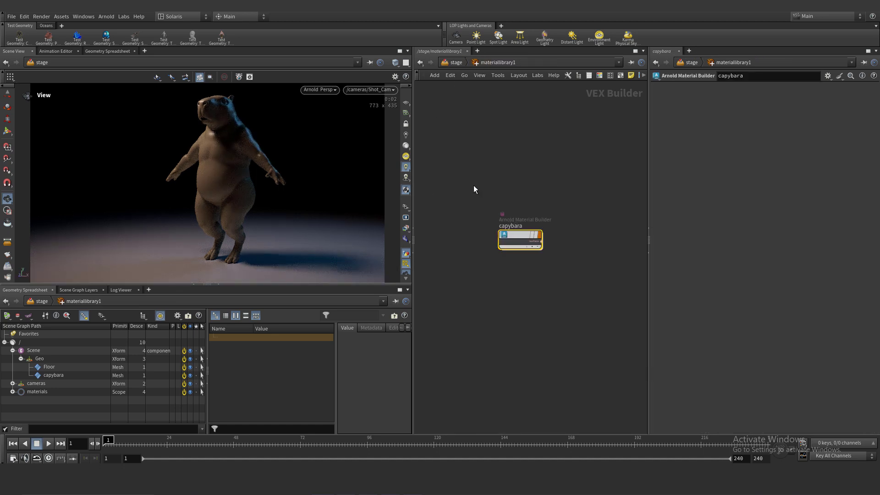
key(alt+1)
click(456, 63)
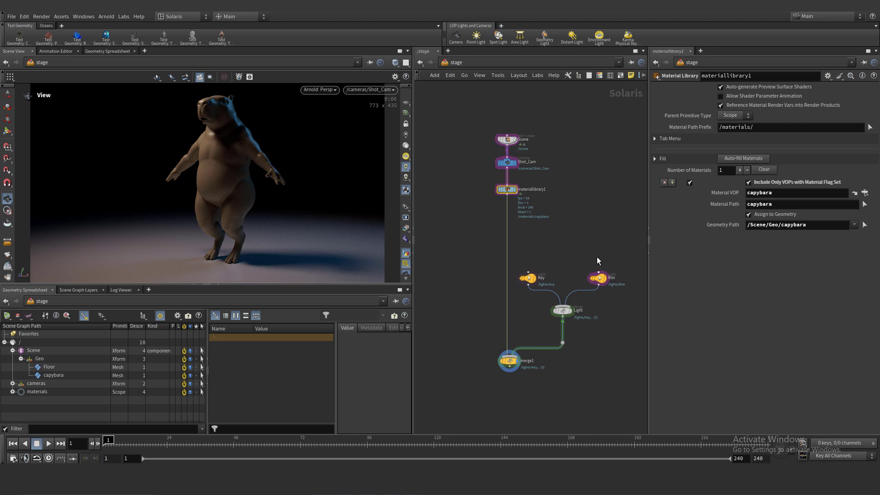
click(528, 277)
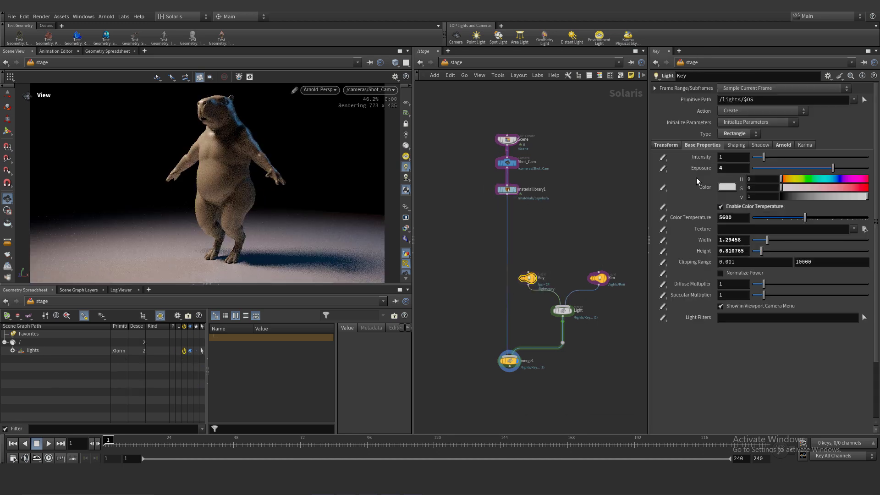
- Switch the Scene node's Geo_Variant to 0 and back up to 1, closing the console window
middle_drag(451, 229, 460, 211)
middle_drag(498, 170, 505, 191)
scroll(505, 191, up, 1)
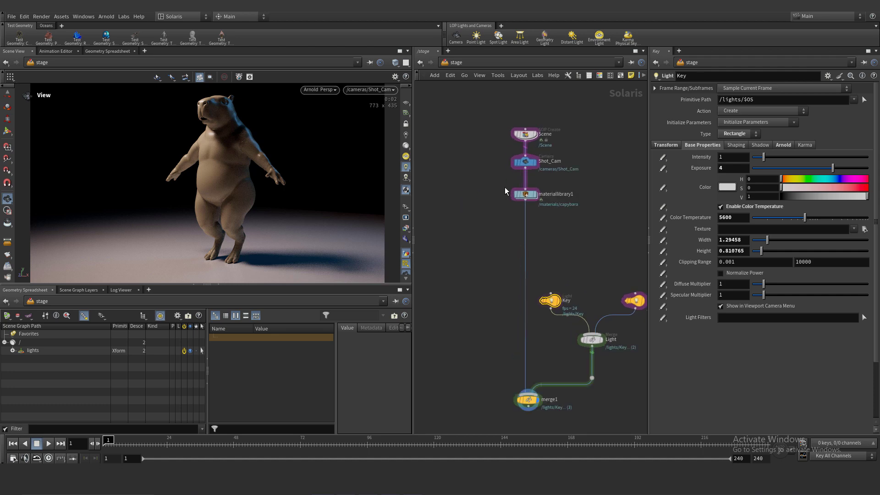
middle_drag(502, 145, 482, 108)
click(506, 97)
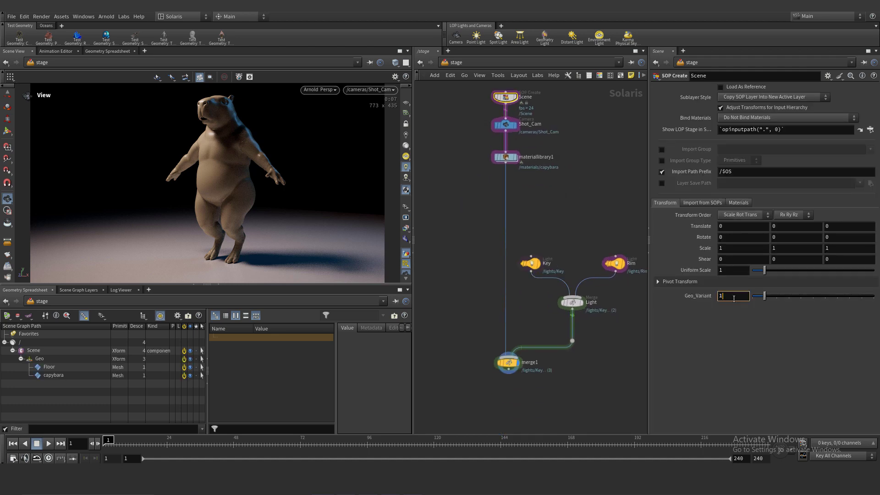
scroll(734, 299, down, 1)
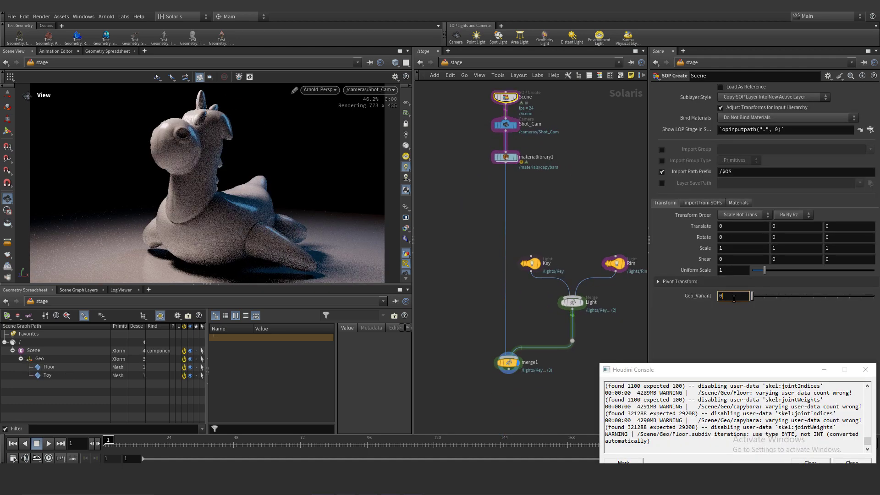
scroll(734, 299, up, 1)
click(848, 461)
- Add a second Arnold Material Builder inside materiallibrary1 and name it Shader_Ball
middle_drag(524, 146, 523, 189)
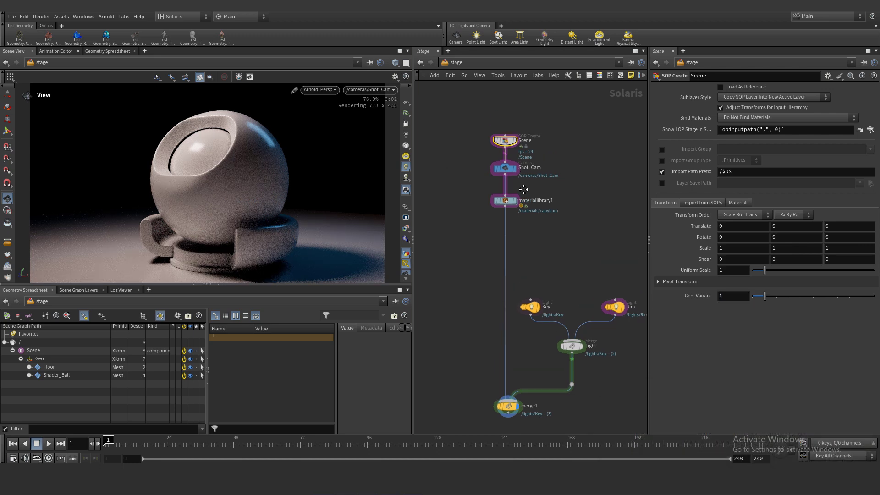
middle_drag(574, 319, 568, 252)
scroll(567, 251, down, 1)
middle_drag(557, 196, 564, 230)
double_click(515, 188)
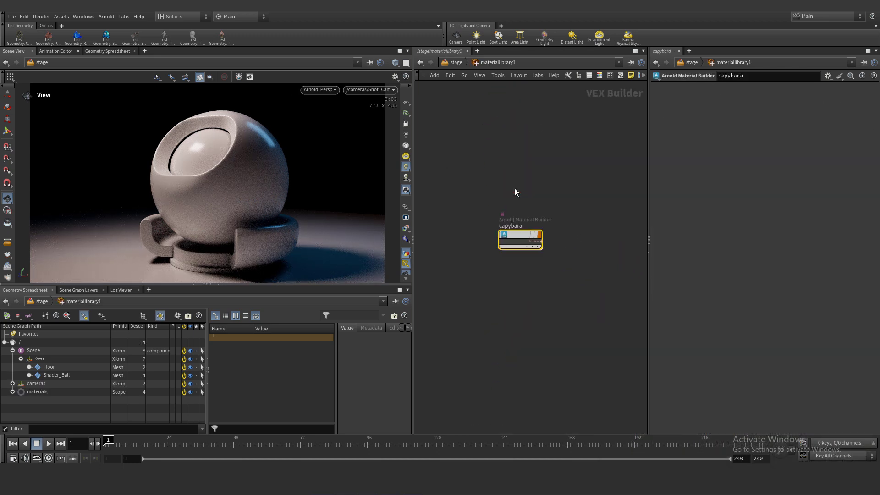
key(Tab)
click(549, 234)
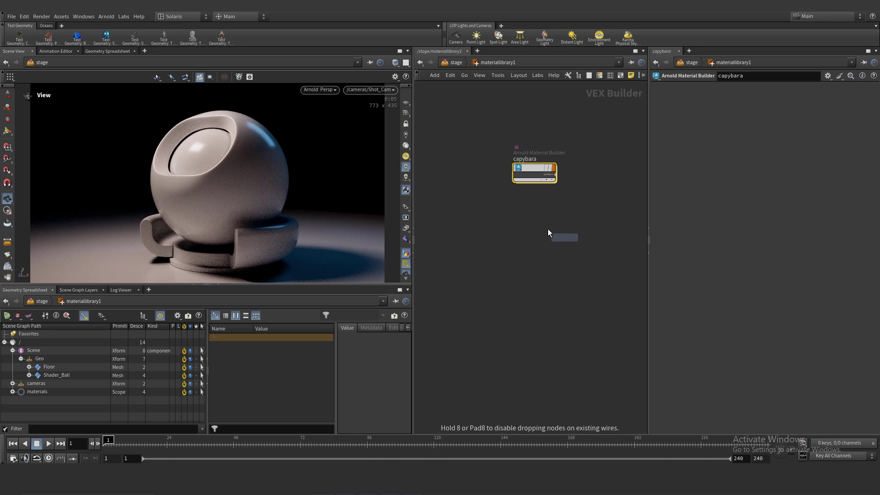
click(533, 220)
double_click(540, 209)
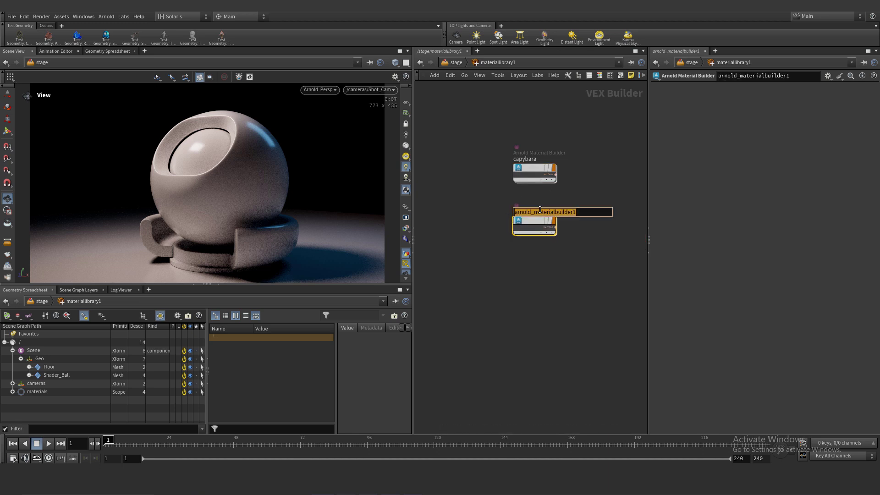
text(Shader_Ball)
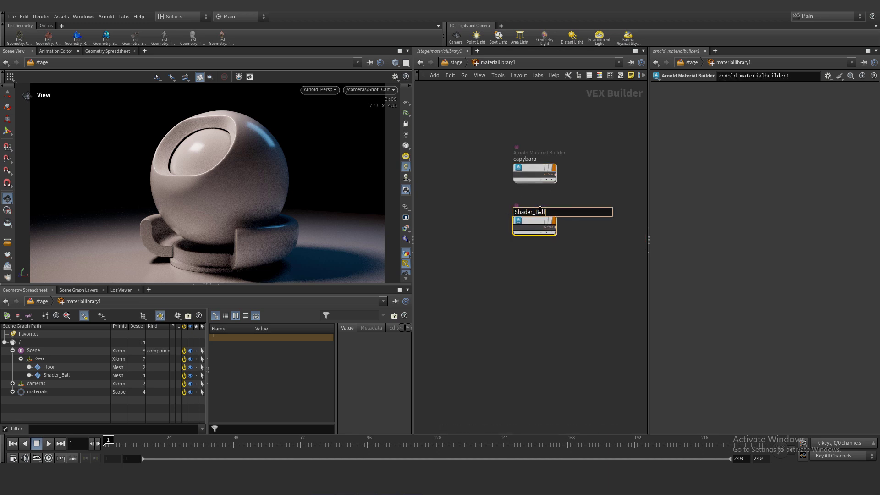
key(Return)
- Inside Shader_Ball, add a Standard Surface shader and connect its shader output to the surface input of OUT_material
key(Return)
key(Tab)
text(sta)
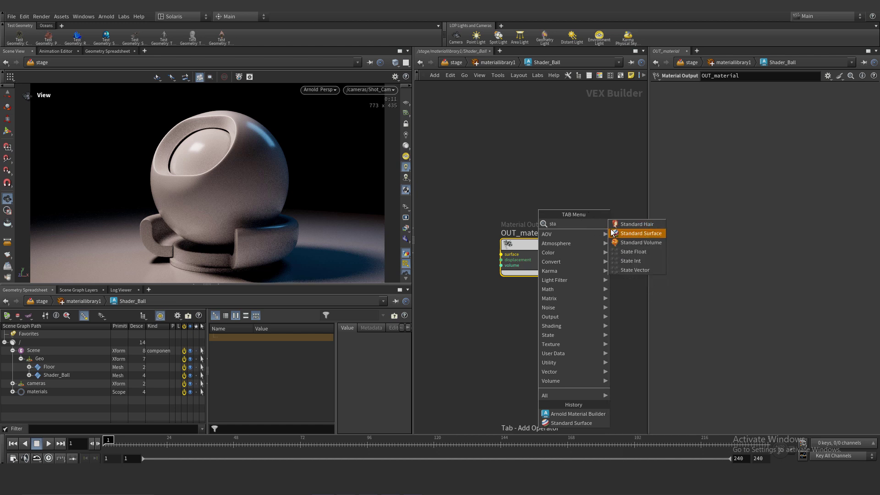
click(613, 233)
click(491, 227)
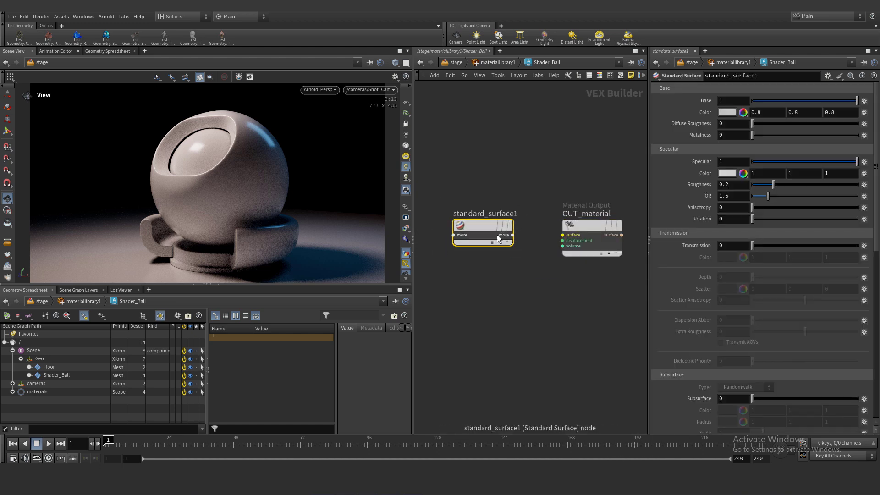
click(513, 236)
click(517, 251)
click(563, 235)
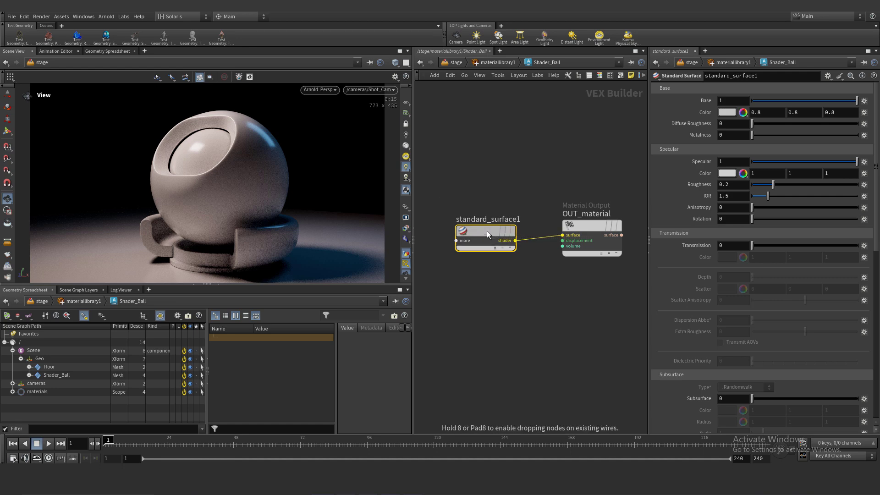
- Set the Standard Surface's base color to a dark red of 0.7, 0.0637, 0.0637
click(727, 114)
click(609, 81)
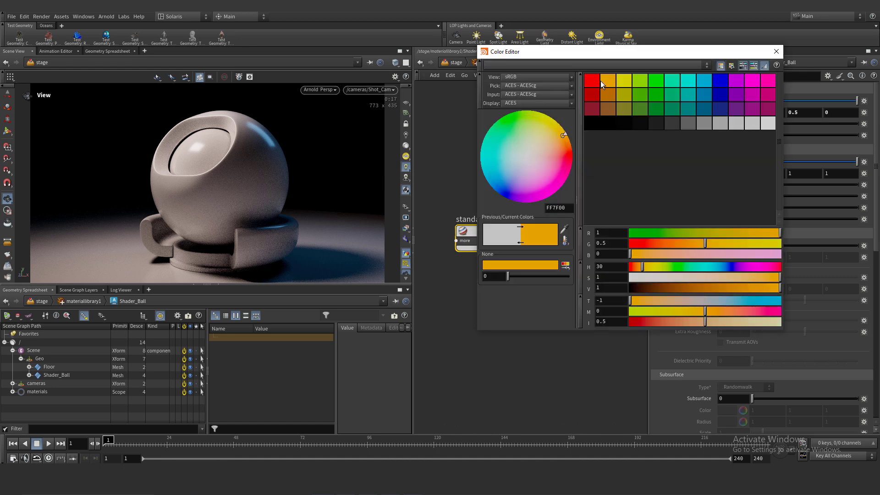
click(596, 81)
click(775, 51)
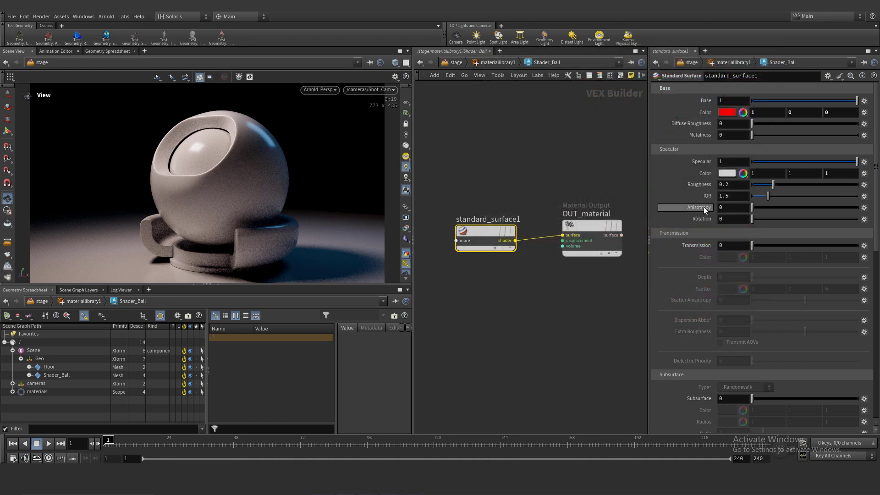
click(725, 113)
drag(745, 278, 766, 278)
click(761, 287)
key(BackSpace)
text(78)
key(Return)
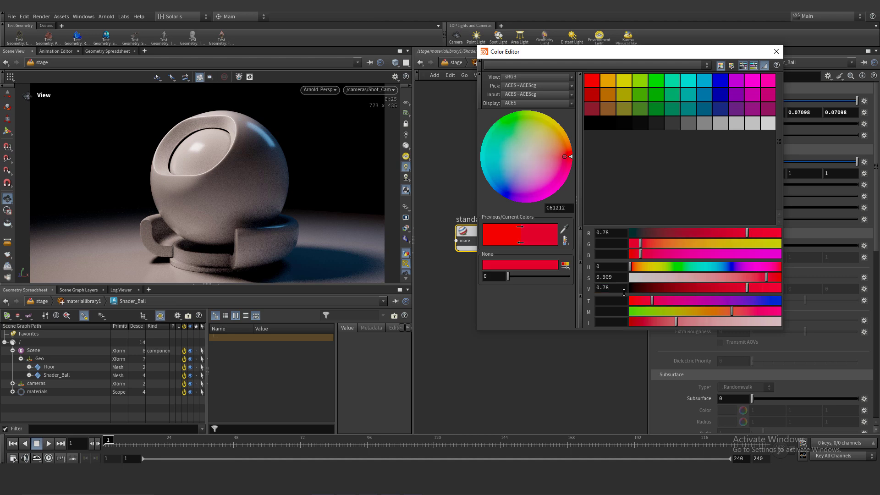
click(776, 51)
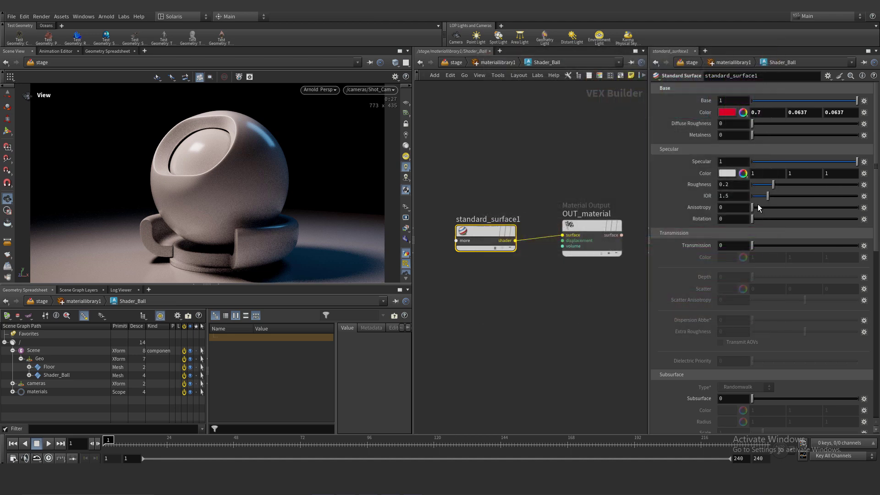
- In the stage network, auto-fill materiallibrary1's materials and assign Shader_Ball to the geometry path /Scene/Geo/Shader_Ball
click(456, 63)
click(743, 158)
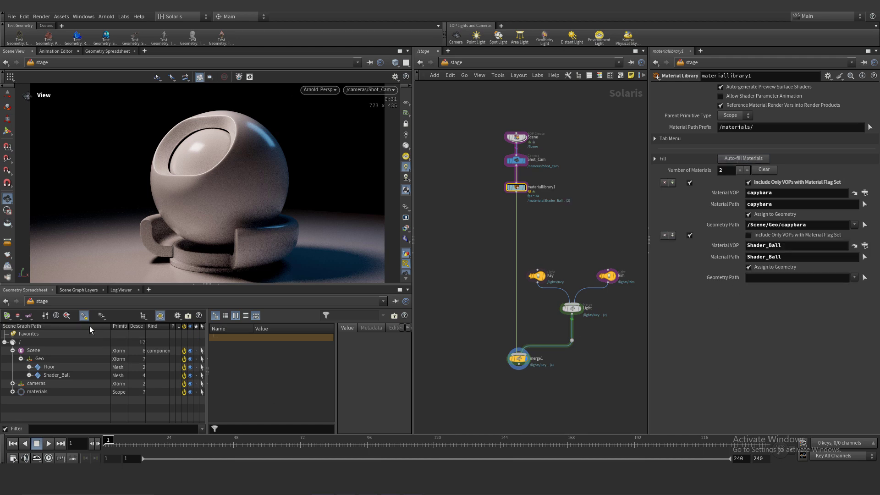
drag(777, 289, 779, 278)
- Set the Shader_Ball Standard Surface's coat to 1 and coat roughness to 0.05, and return to the stage network
middle_drag(440, 224, 439, 187)
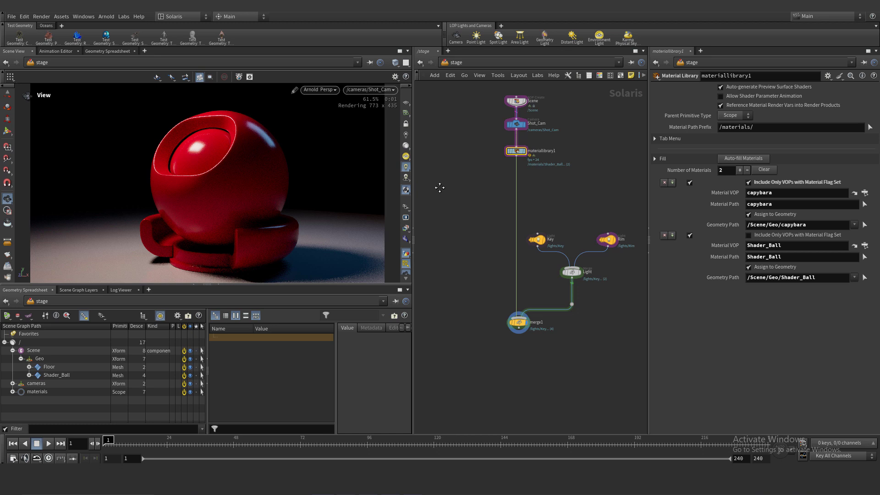
double_click(508, 153)
double_click(538, 221)
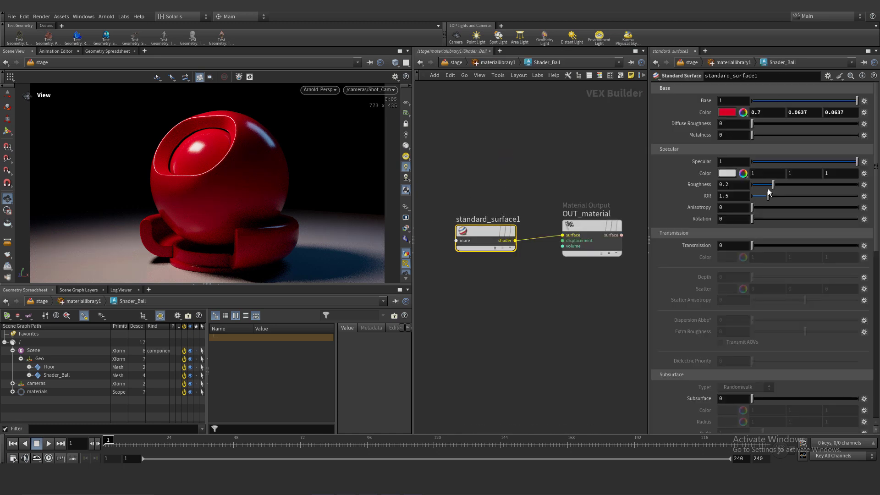
scroll(756, 263, down, 5)
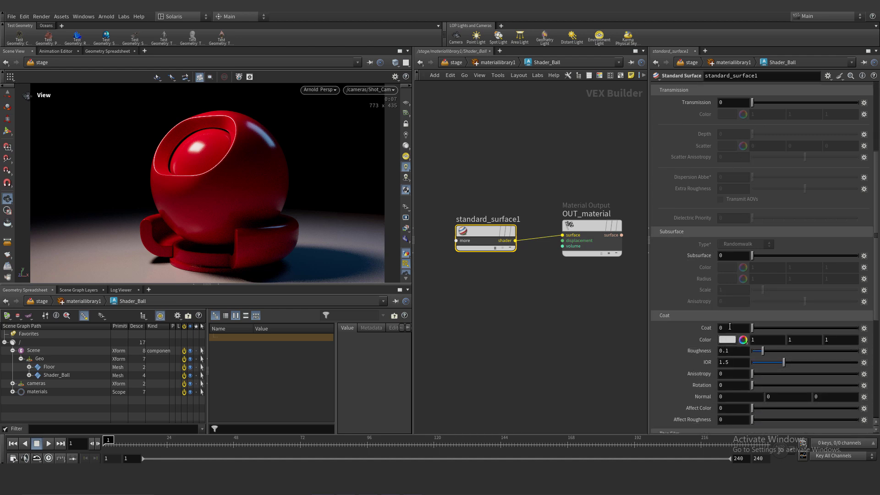
click(730, 326)
text(1)
key(Return)
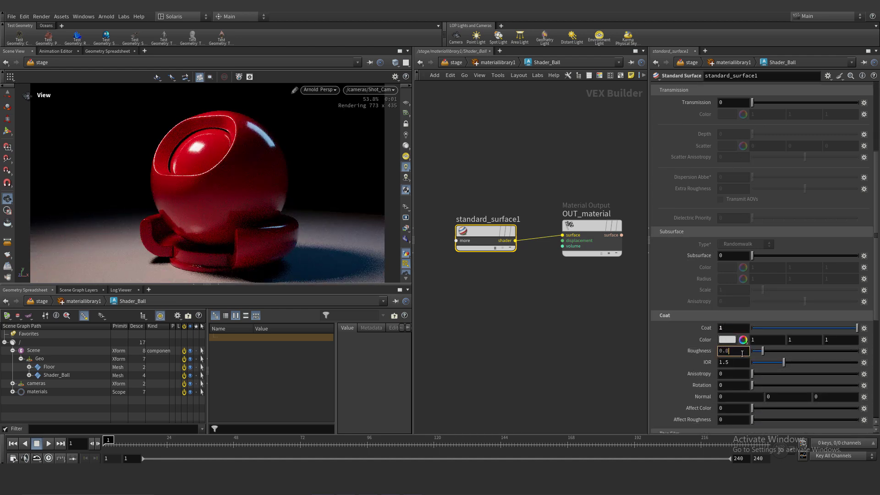
key(h)
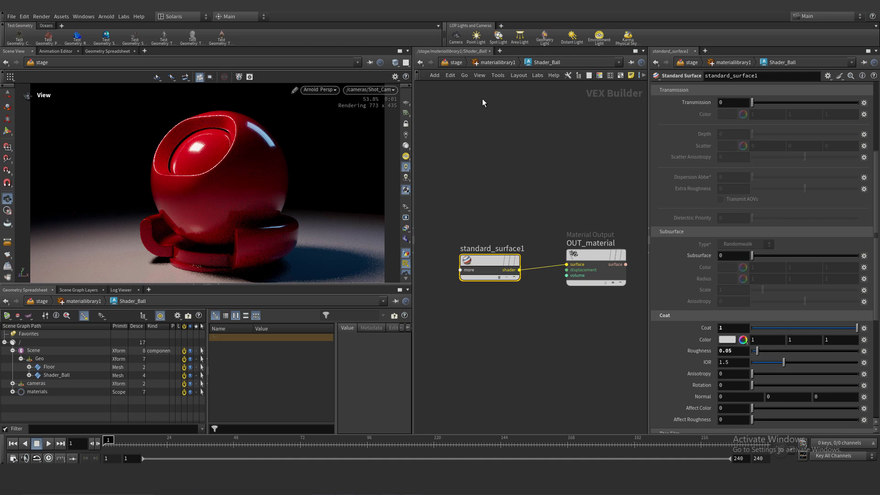
key(u)
key(u)
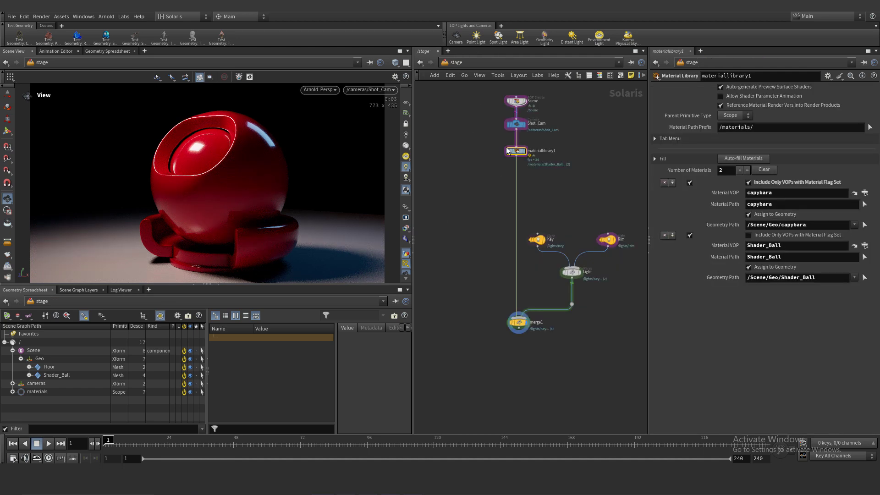
- Try green, blue, purple, orange and magenta base colors on Shader_Ball's Standard Surface, finishing on a red
double_click(521, 152)
double_click(529, 224)
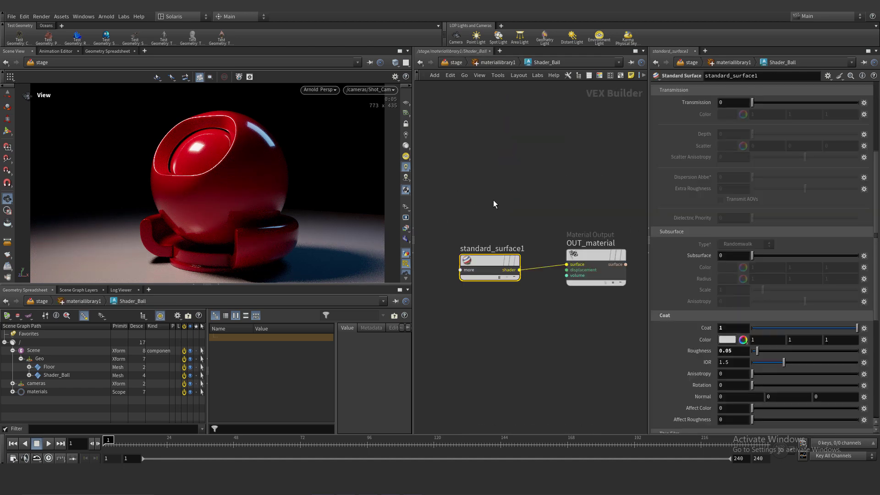
scroll(759, 131, up, 6)
click(728, 111)
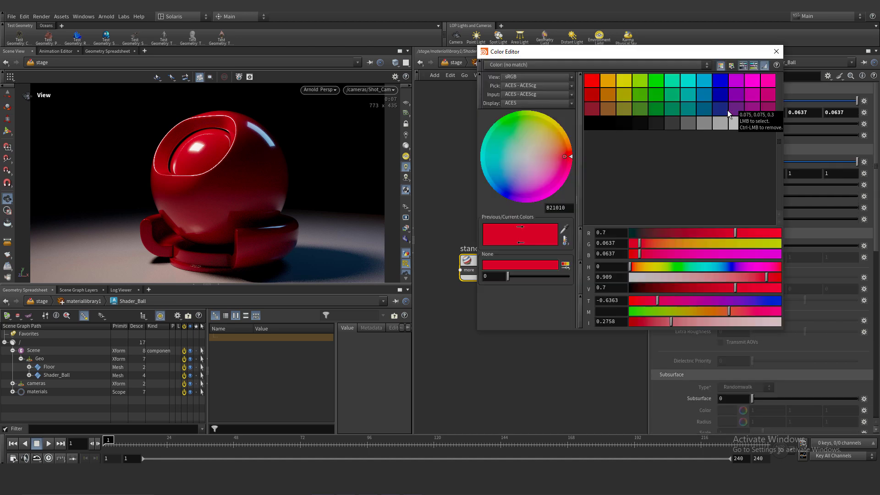
click(513, 134)
drag(513, 133, 512, 124)
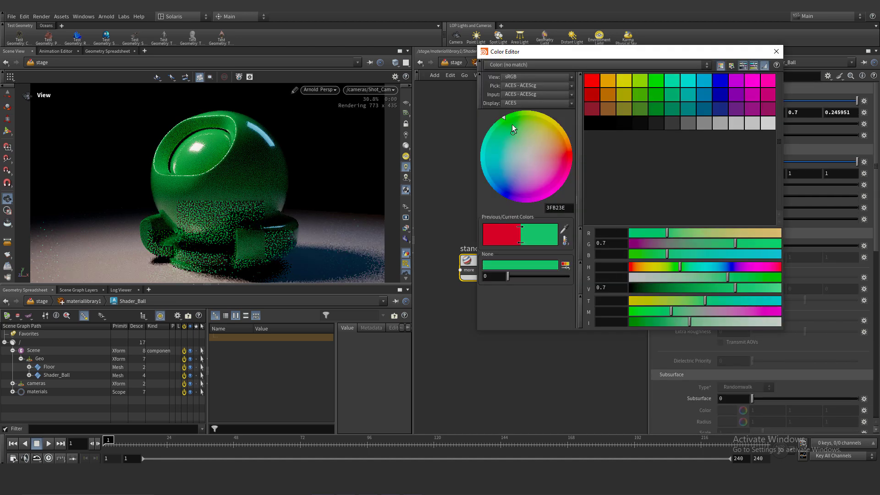
click(502, 169)
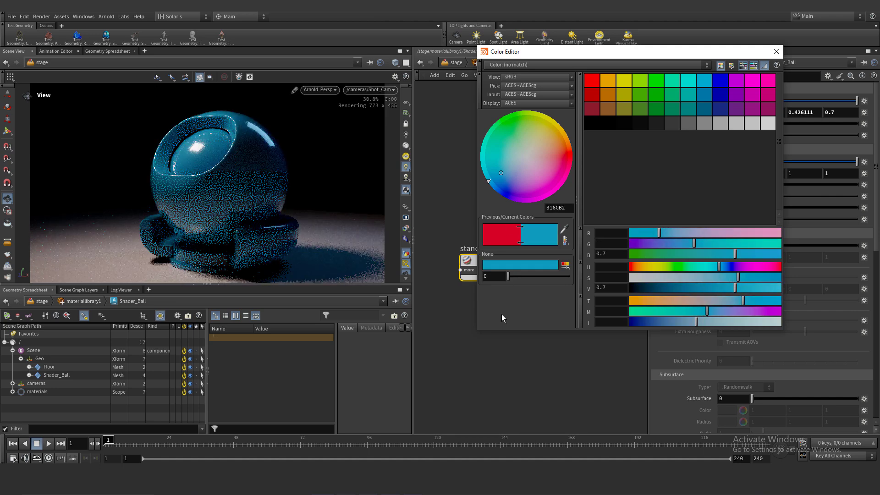
click(531, 180)
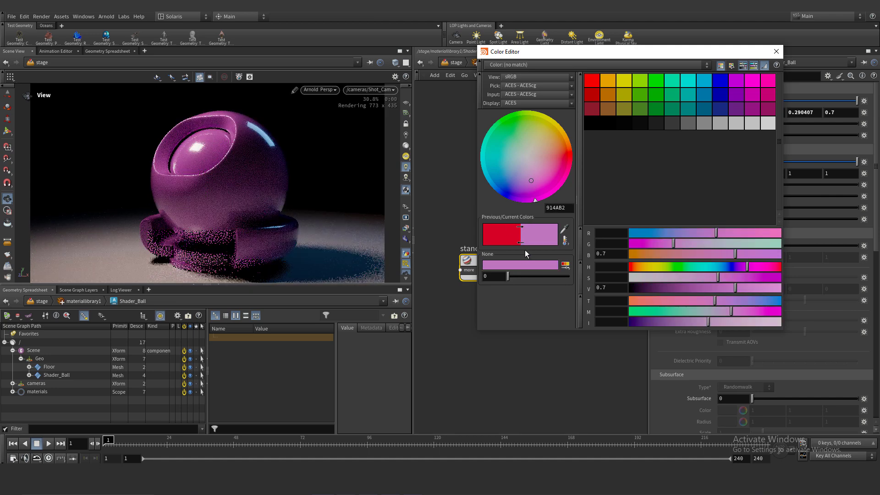
click(549, 170)
click(510, 125)
click(552, 143)
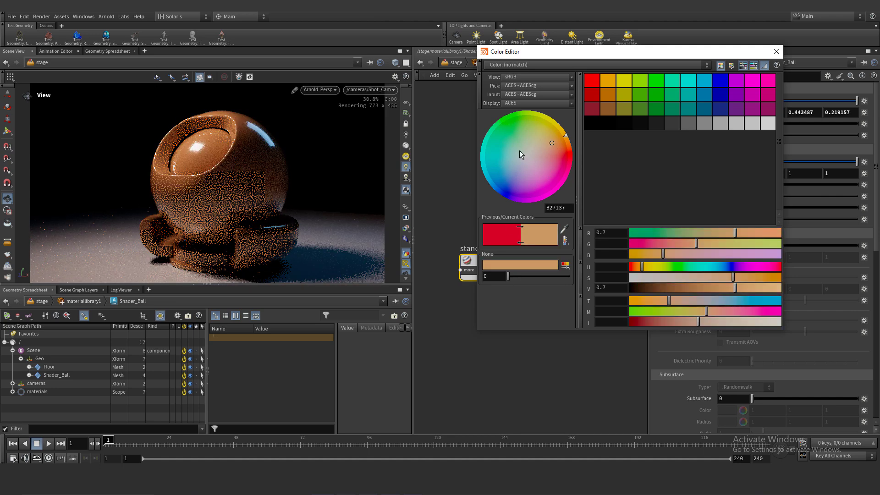
click(554, 188)
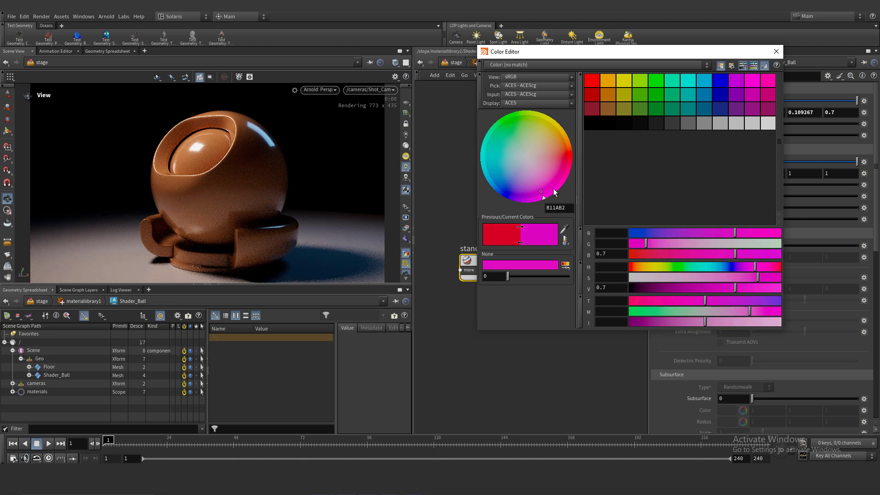
click(562, 168)
click(562, 170)
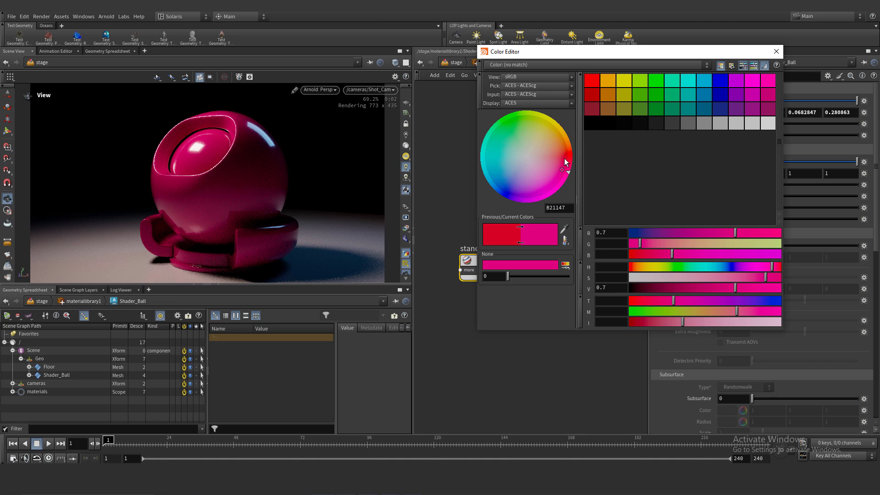
click(565, 158)
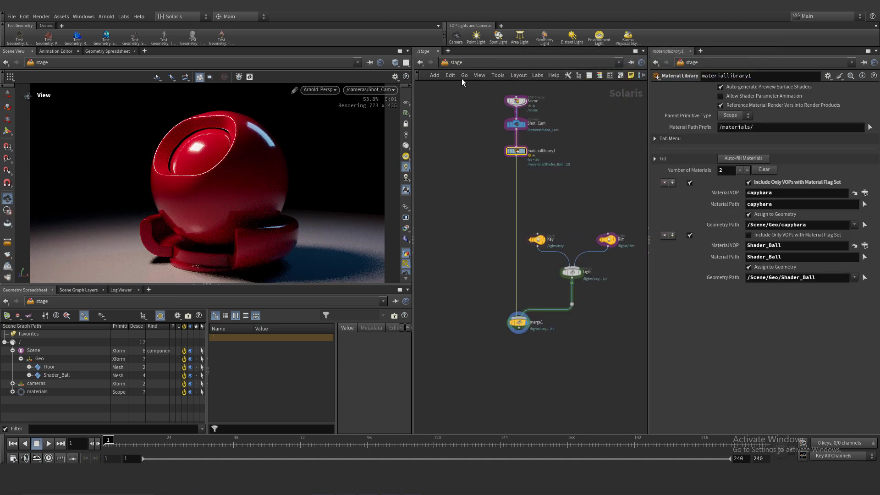
- In the stage network, set the Scene node's Geo_Variant to 0 and display materiallibrary1 to view the toy
click(454, 62)
click(507, 130)
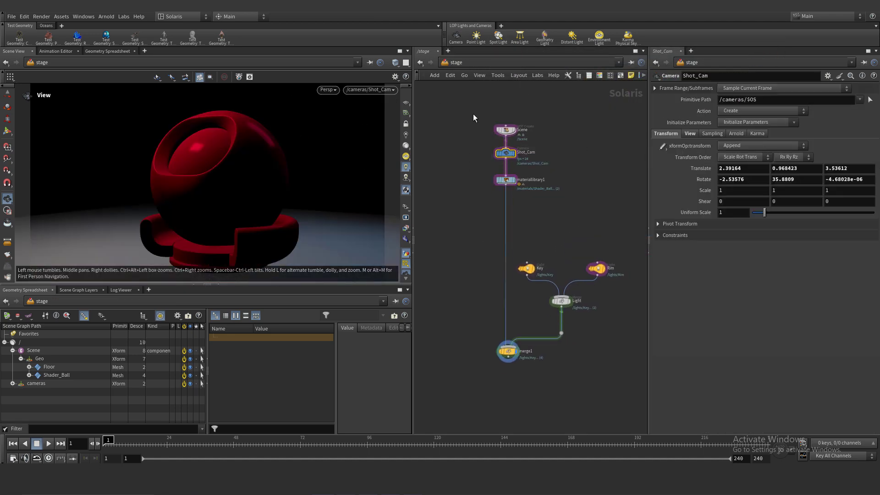
click(728, 296)
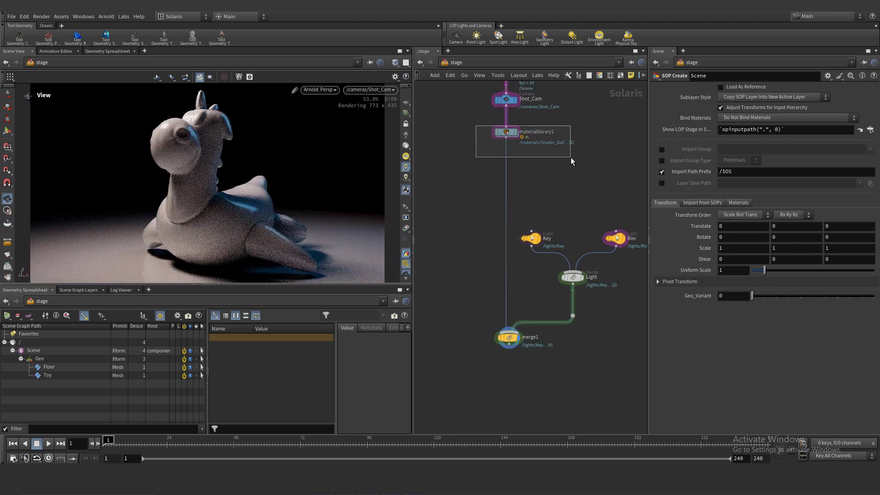
drag(261, 128, 200, 222)
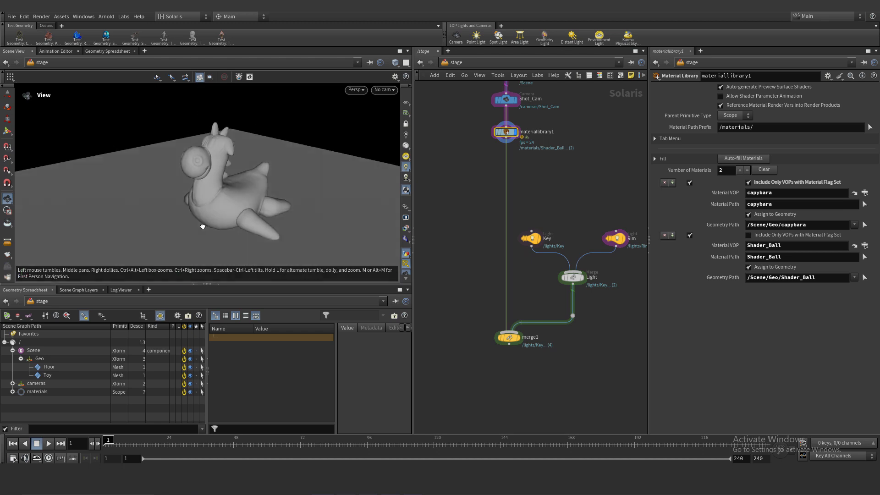
- Duplicate the Shader_Ball material builder inside materiallibrary1 and rename the copy Shader_Toy
double_click(513, 135)
key(Tab)
mouse_move(541, 261)
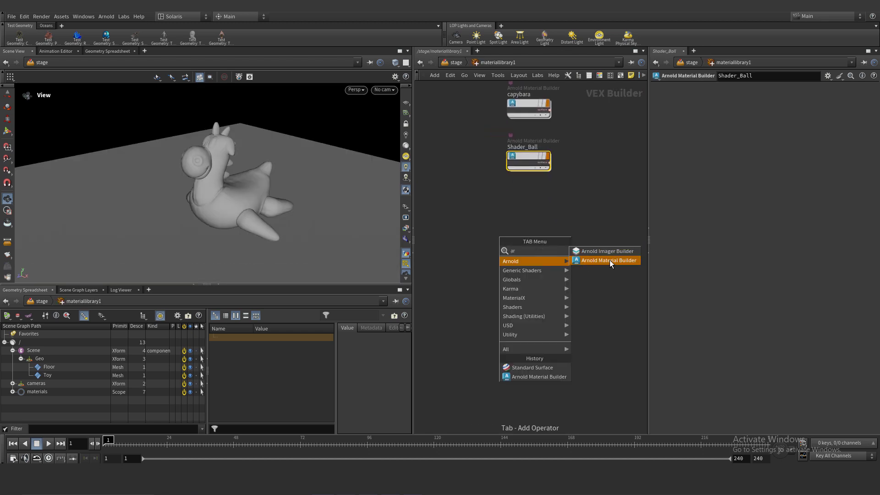
click(610, 260)
click(529, 250)
drag(529, 250, 532, 210)
double_click(523, 197)
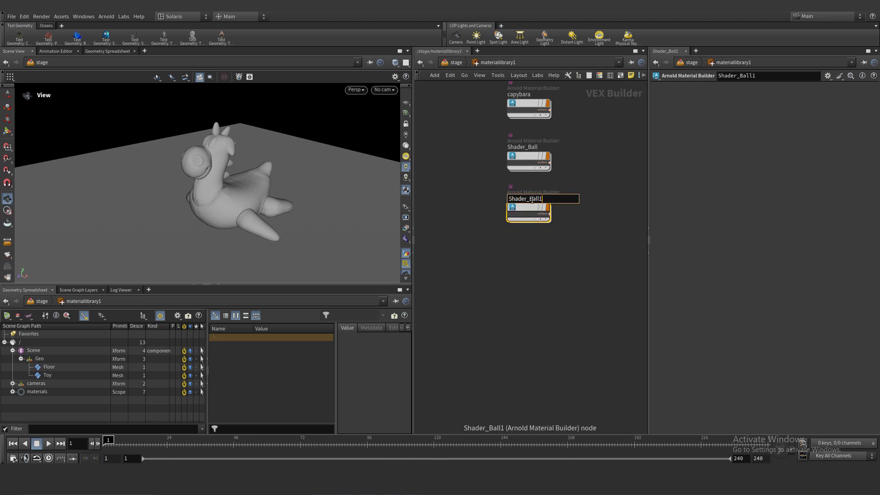
drag(532, 200, 584, 206)
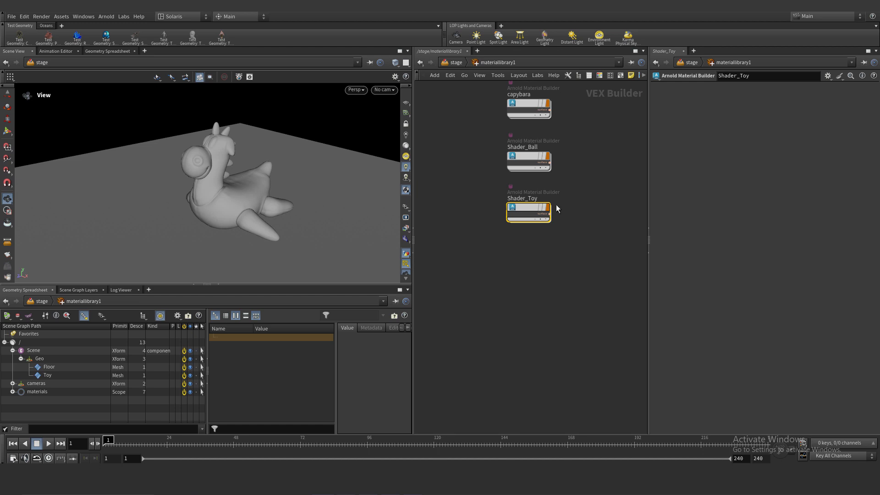
- Open Shader_Toy and set its Standard Surface's base color to the bright blue swatch, keeping the coat settings
double_click(530, 210)
click(471, 256)
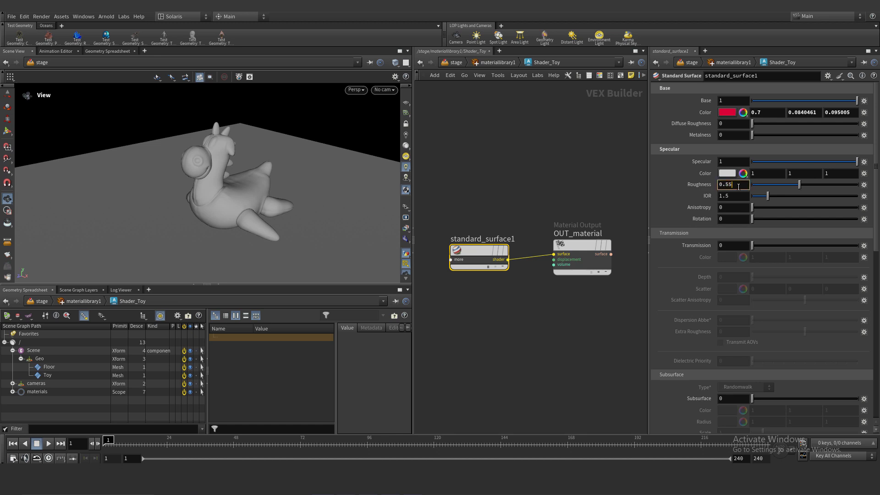
click(727, 113)
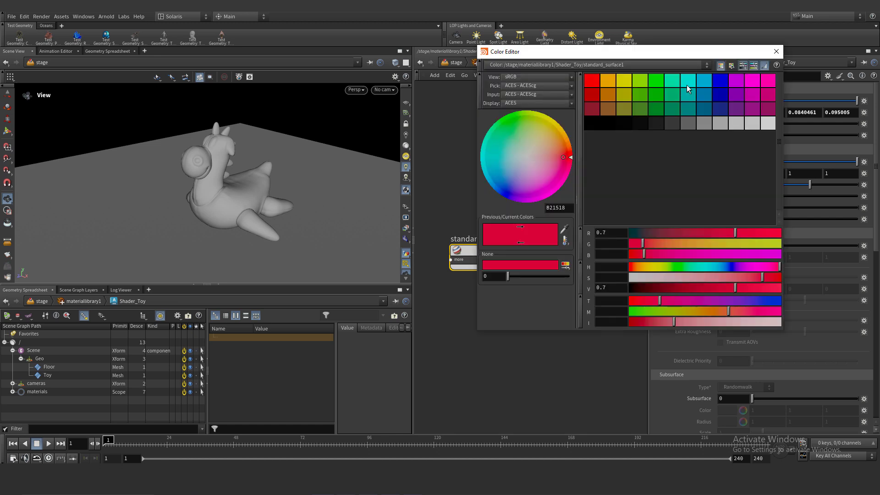
click(705, 82)
click(777, 51)
scroll(741, 241, down, 10)
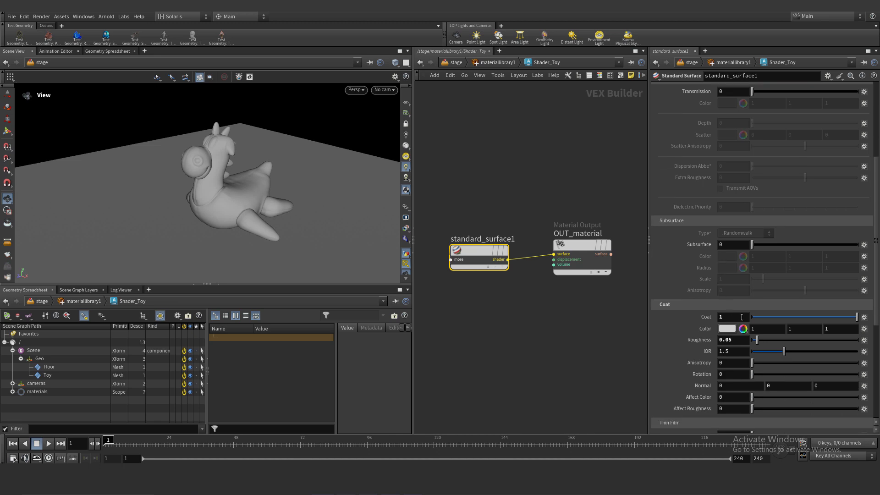
- Return to the stage network, auto-fill the materials in materiallibrary1, and display merge1 to render the toy
click(454, 63)
click(751, 159)
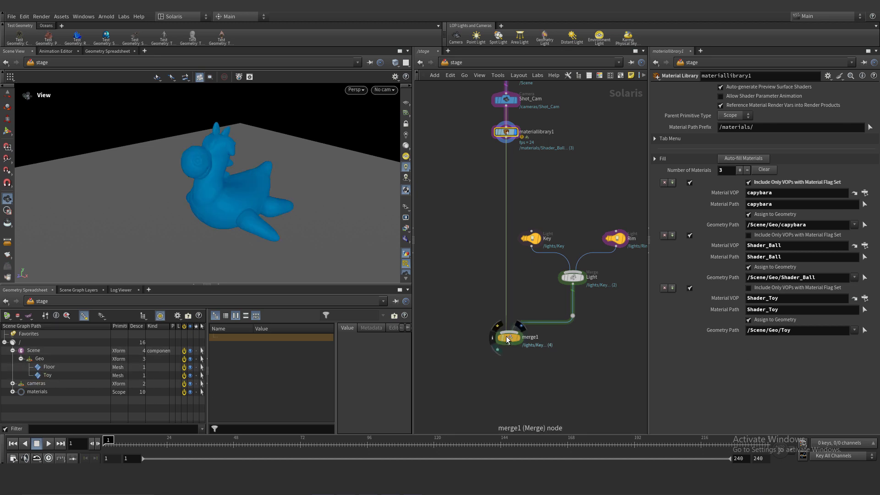
click(509, 337)
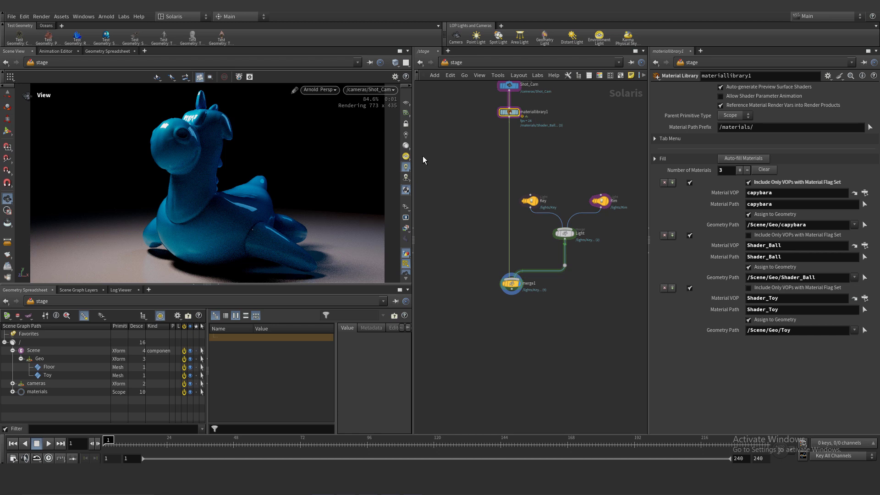
- Switch the Scene node's Geo_Variant through 2 for the capybara, finishing on 1 for the shader ball
middle_drag(494, 181, 500, 259)
middle_drag(478, 181, 474, 158)
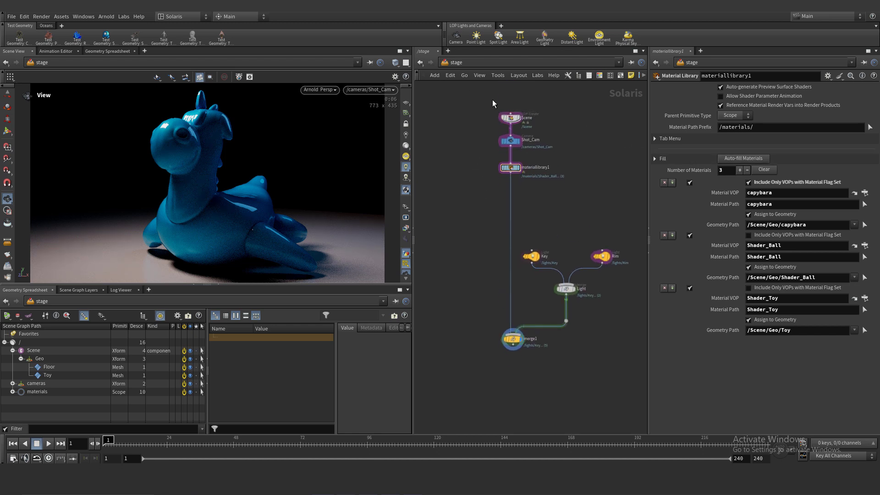
click(510, 118)
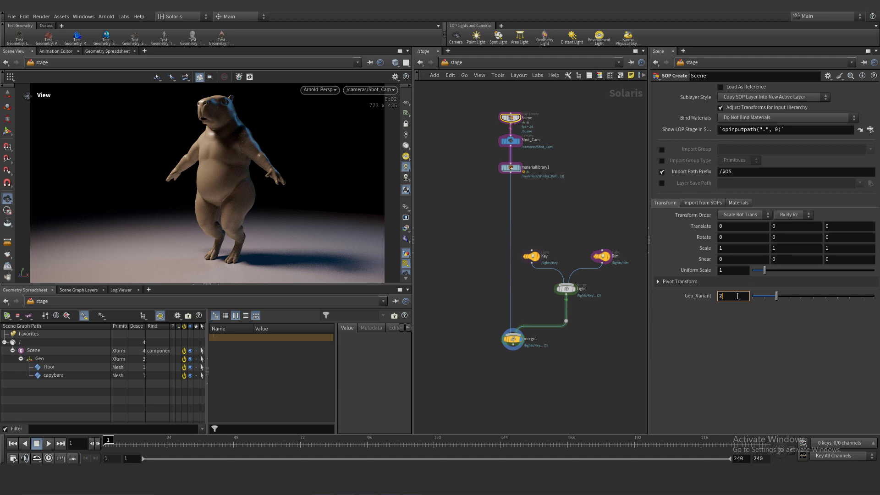
key(Down)
key(Down)
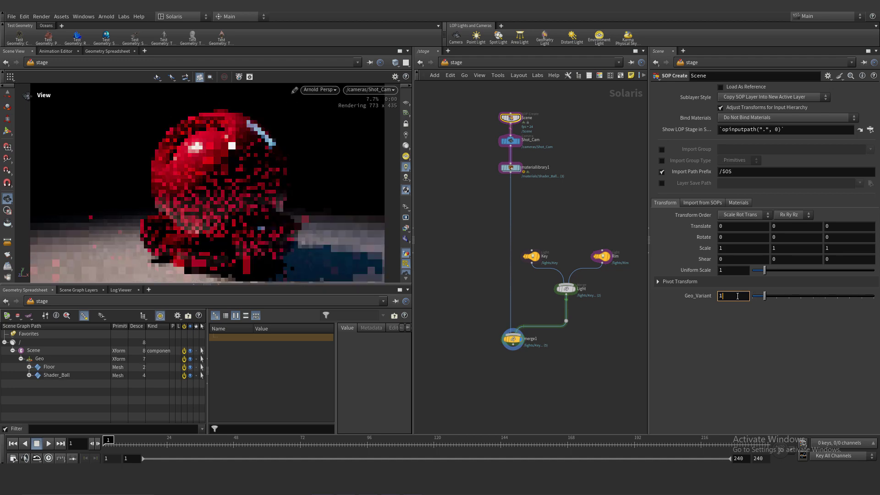
key(Up)
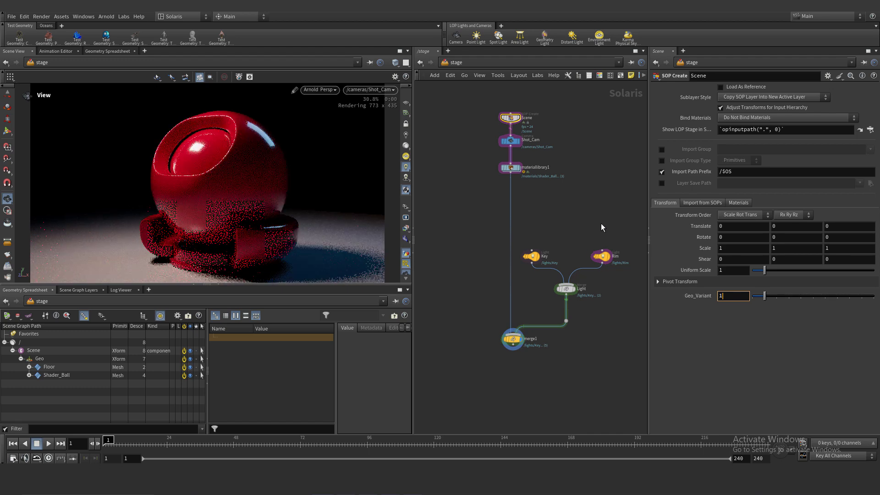
- Place the Rim light's specular highlight on the shader ball's upper-right edge and set its exposure to 2
click(604, 258)
key(Return)
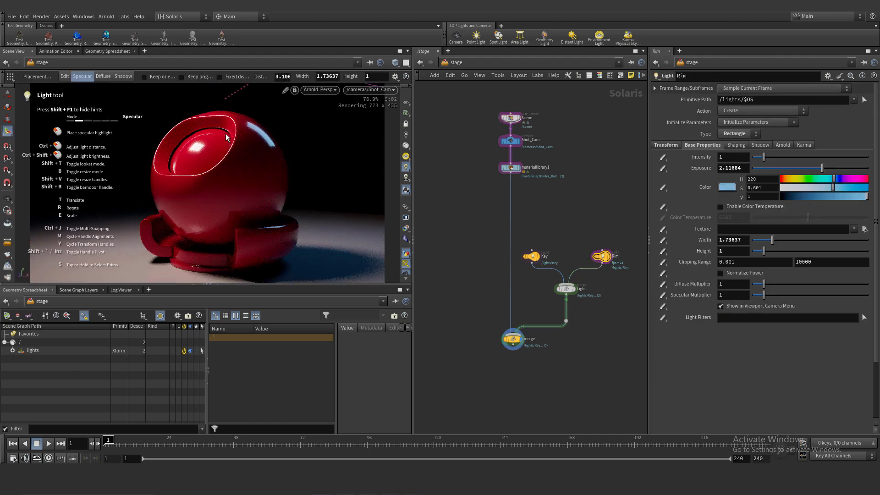
click(246, 118)
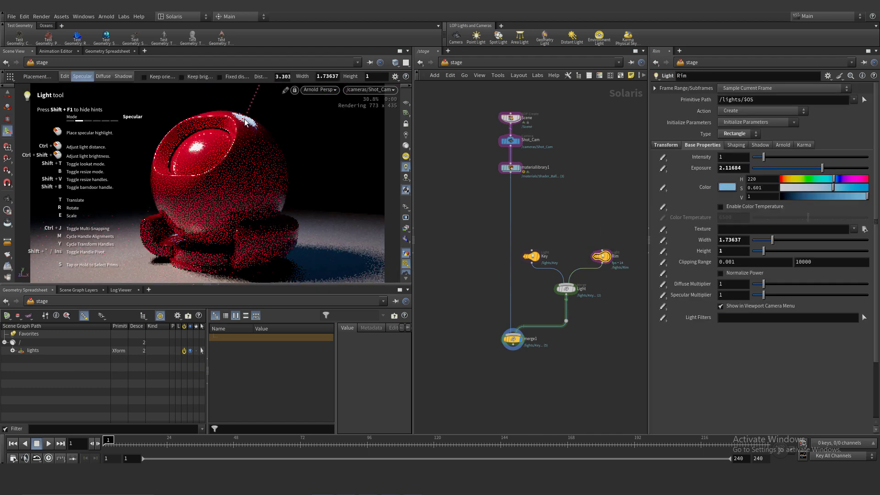
click(278, 157)
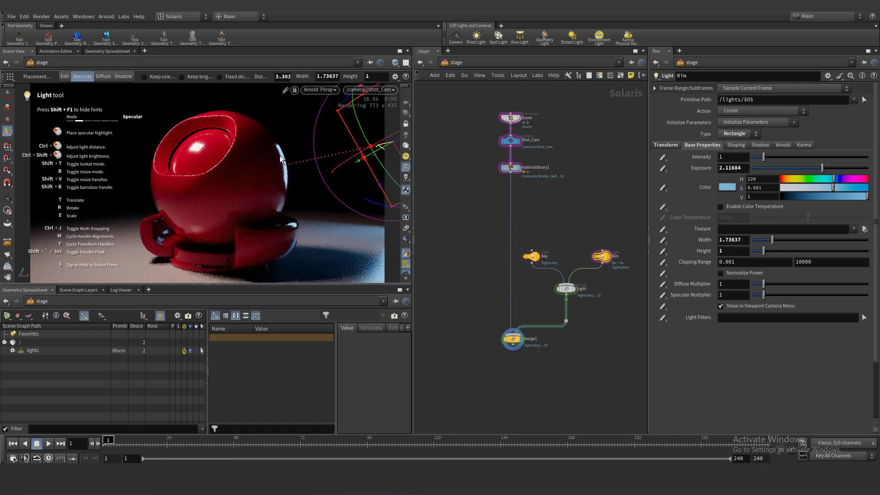
mouse_move(280, 153)
mouse_down()
mouse_move(257, 124)
mouse_move(275, 148)
mouse_up()
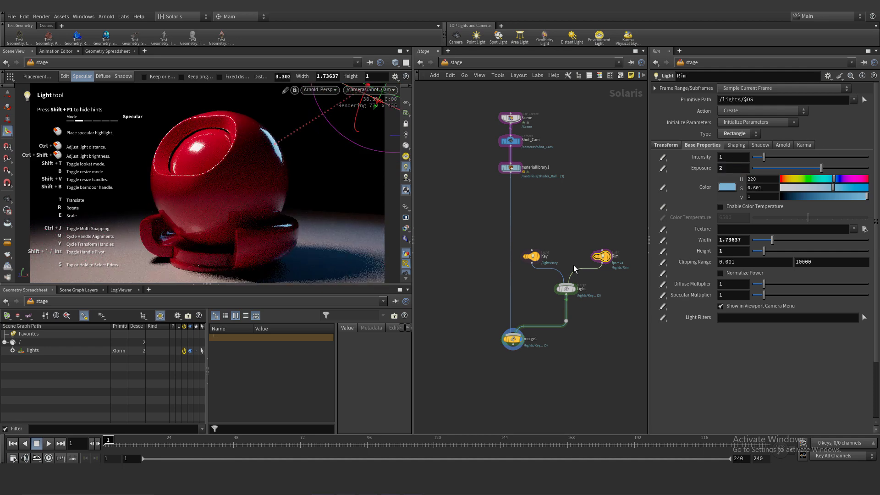
- Try the Key light's specular highlight at several spots along the shader ball's top and left edges
click(531, 256)
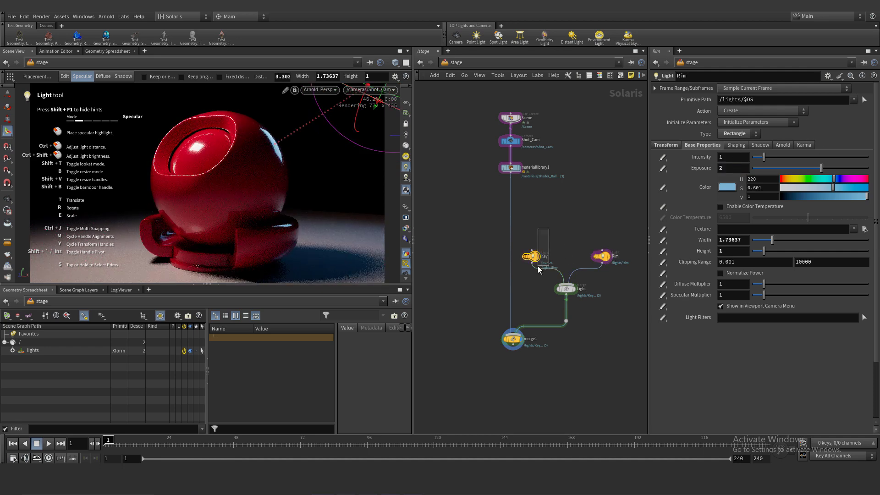
click(164, 142)
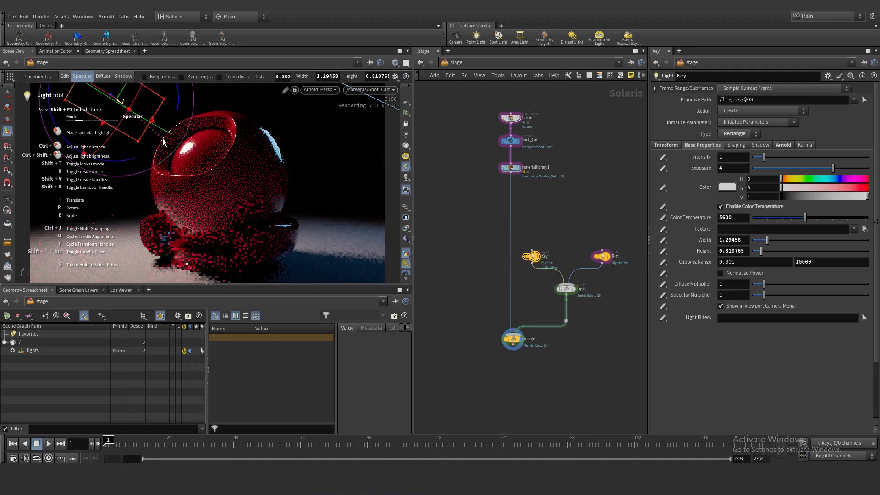
click(198, 117)
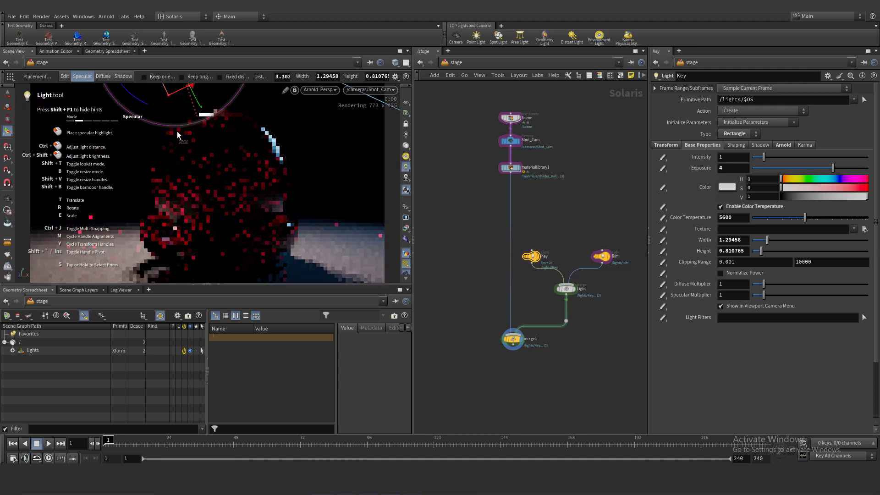
click(164, 141)
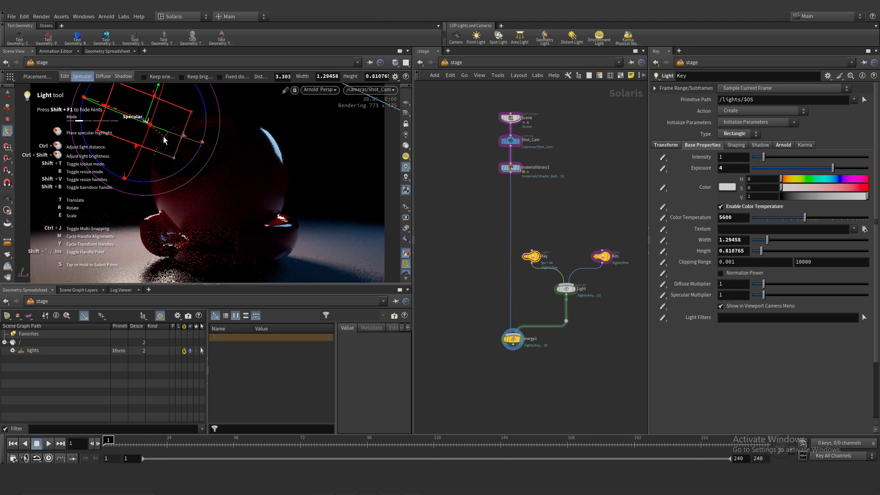
click(215, 117)
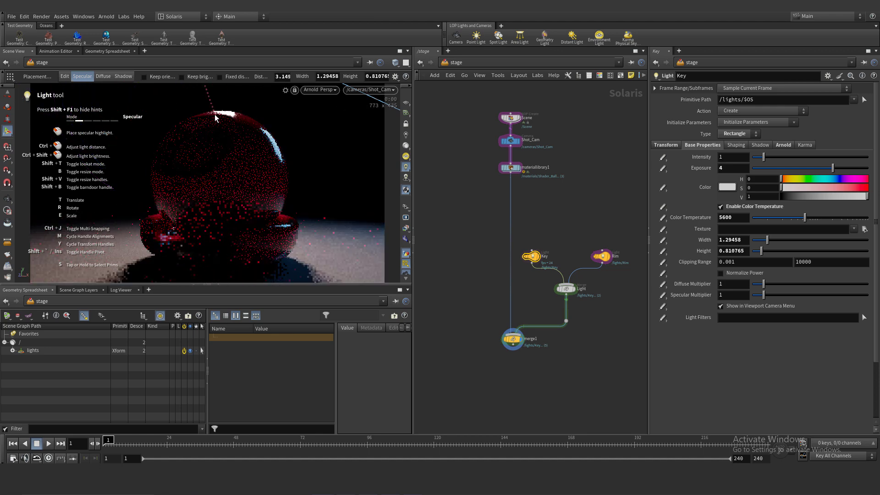
drag(215, 114, 224, 116)
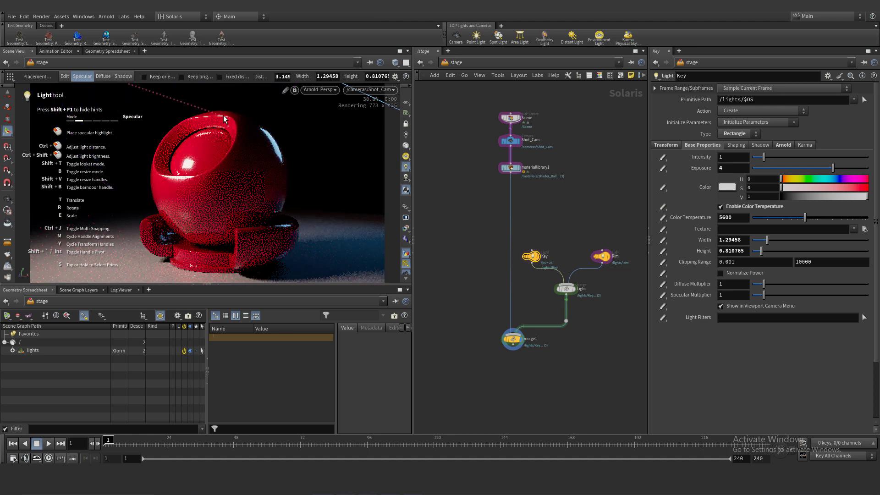
click(224, 116)
click(155, 179)
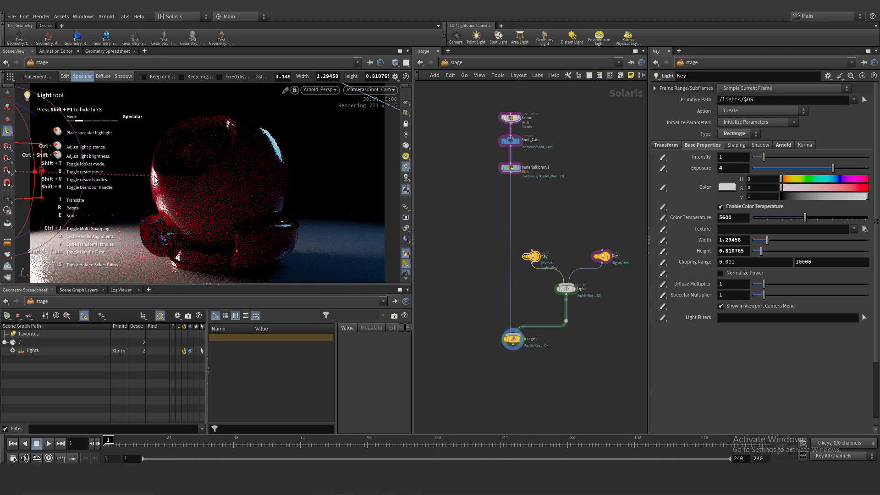
click(158, 152)
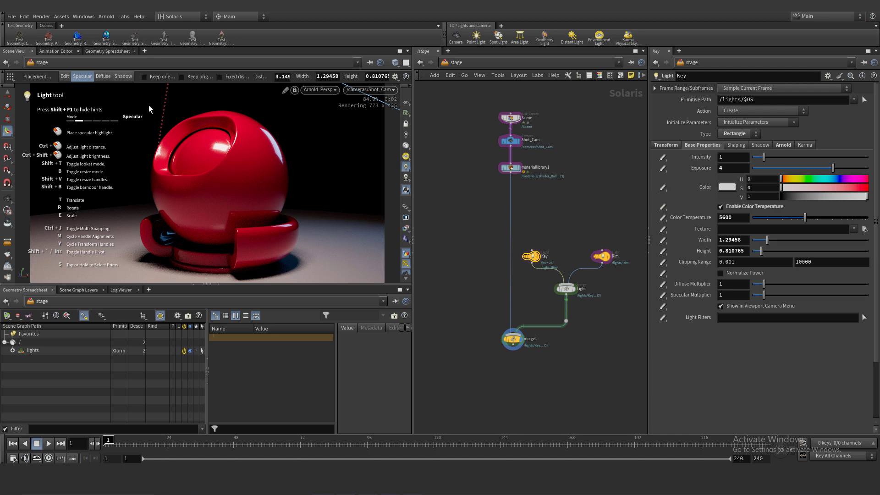
- Leave the Shot_Cam view, aim the Key light by Shadow placement across the ball and floor, and raise its intensity to about 4.06
key(Escape)
drag(148, 105, 183, 105)
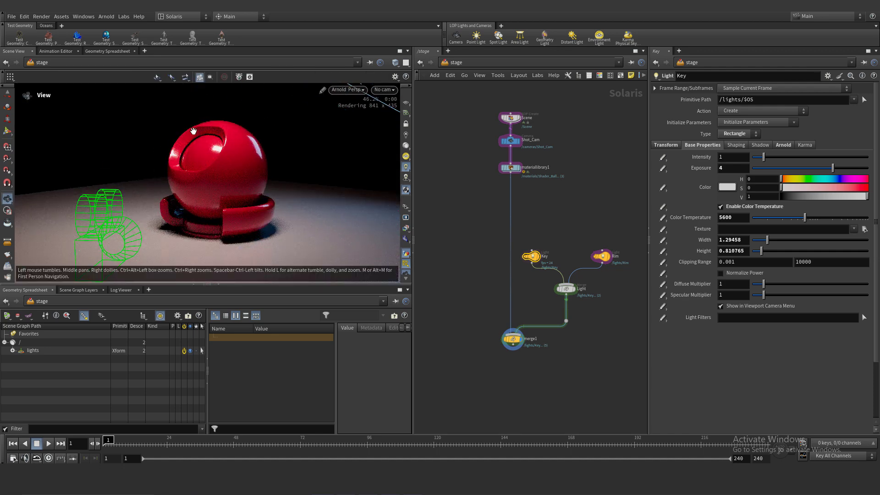
key(Return)
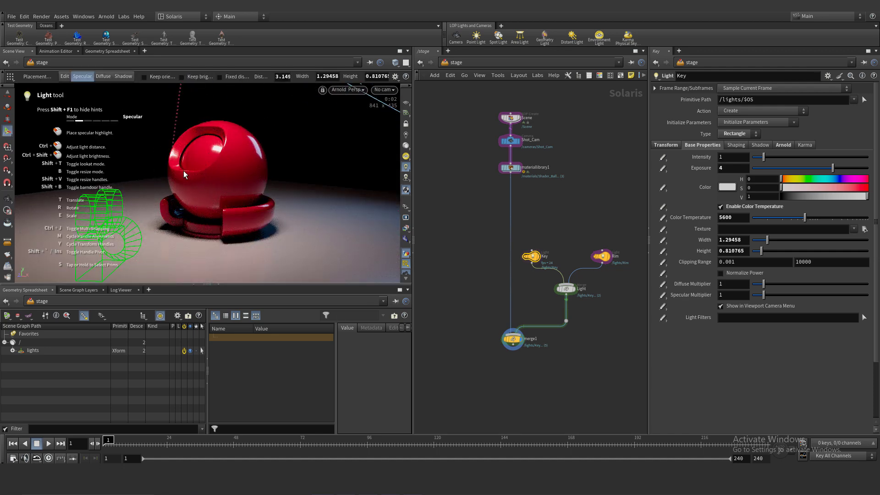
click(124, 77)
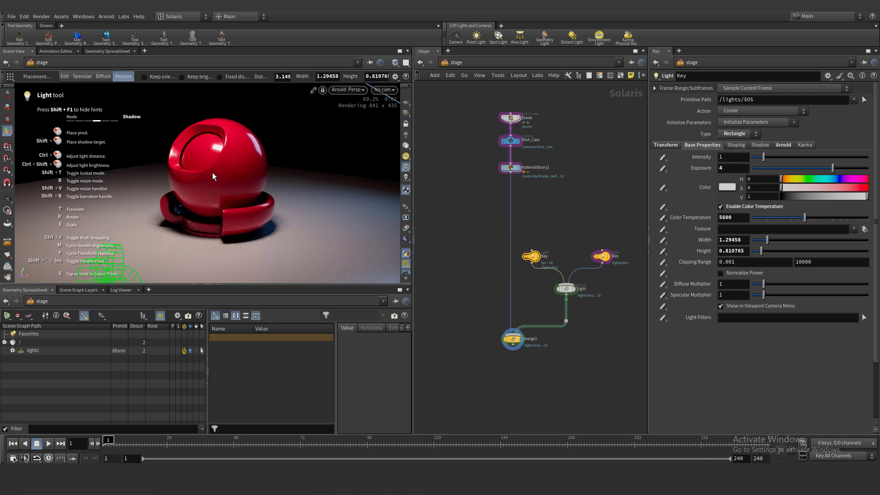
drag(213, 172, 344, 225)
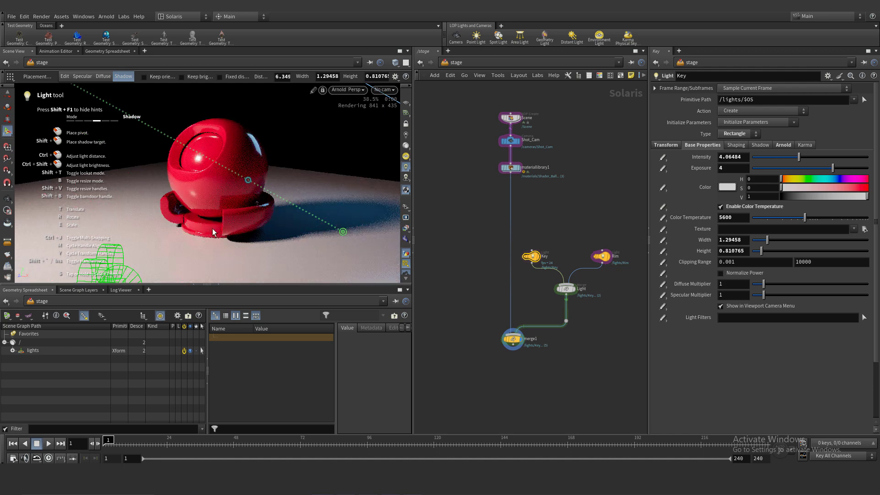
drag(248, 184, 130, 261)
- Look through Shot_Cam again and place the Key light's shadow pivot on the ball's left side and its shadow target on the lower-right floor
alt+drag(216, 229, 168, 223)
mouse_move(168, 223)
alt+middle_down()
mouse_move(222, 234)
mouse_move(170, 220)
alt+middle_up()
click(385, 91)
click(396, 99)
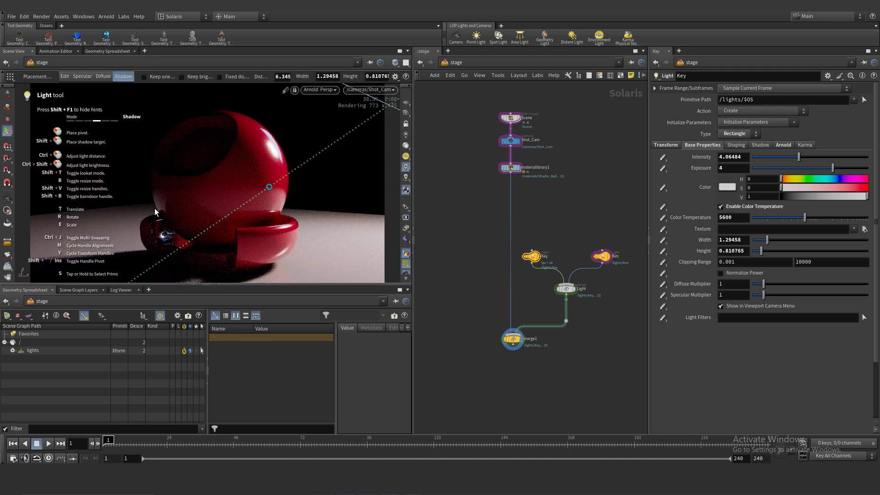
drag(192, 199, 165, 186)
shift+drag(172, 250, 296, 274)
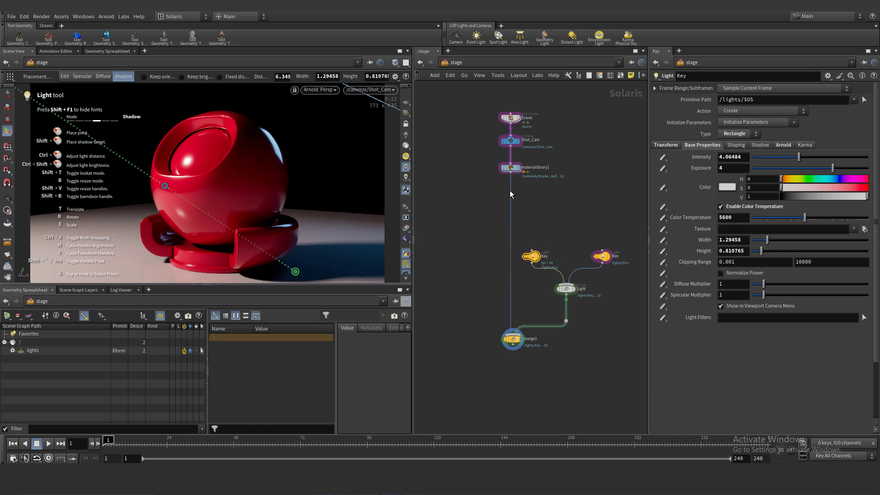
- Leave the Light tool, display materiallibrary1, and open its material network
click(527, 182)
key(Escape)
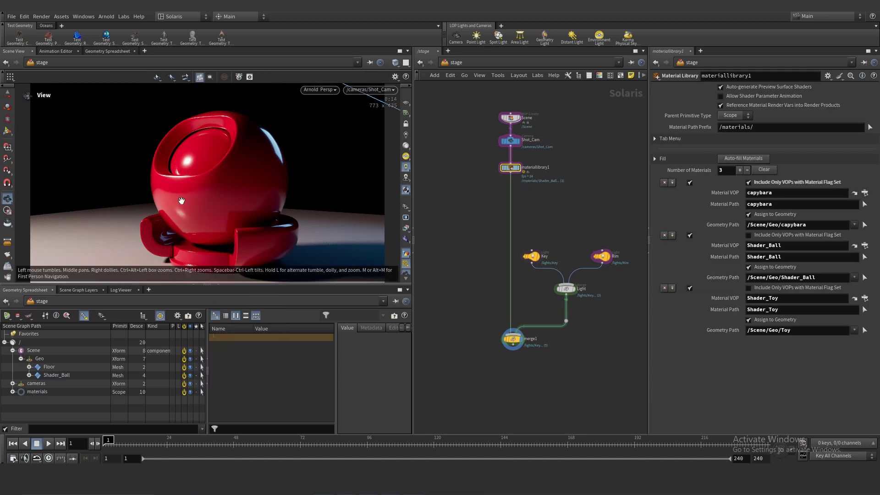
scroll(197, 196, down, 3)
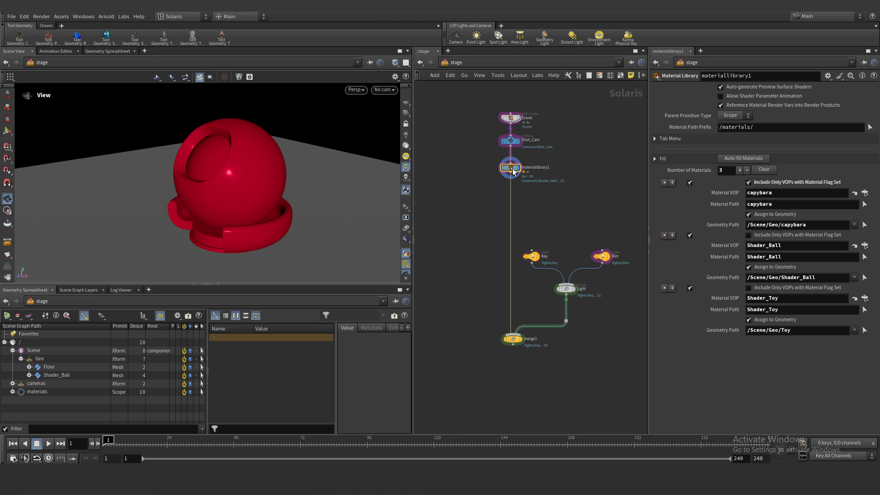
double_click(513, 169)
- Paste a copy of the Shader_Toy material builder below the original and rename it Shader_Floor
mouse_move(472, 277)
middle_down()
mouse_move(472, 284)
mouse_move(472, 276)
middle_up()
key(ctrl+v)
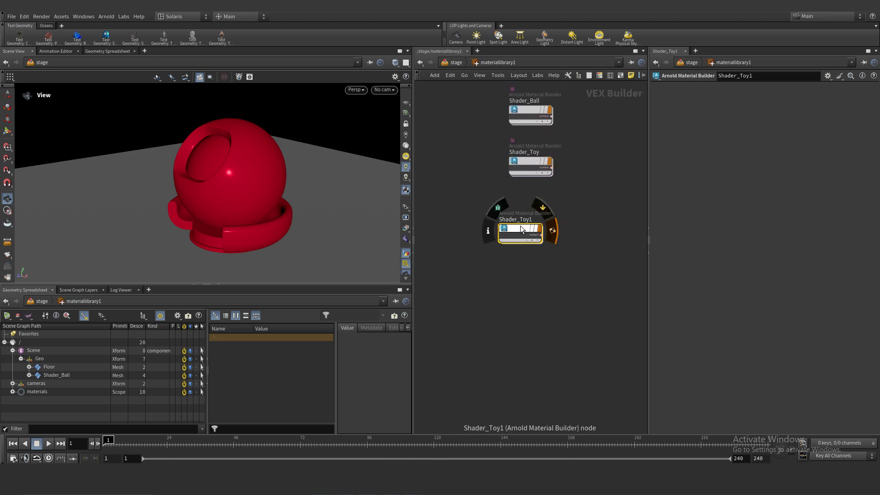
click(530, 222)
double_click(531, 208)
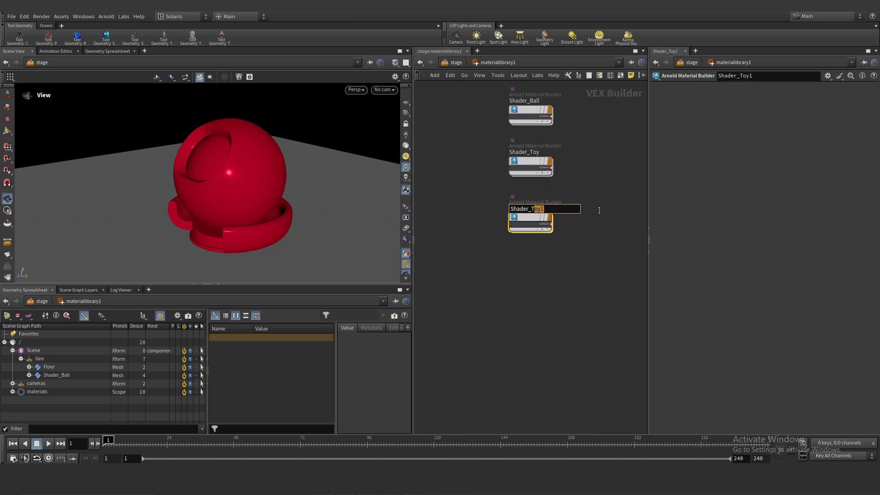
text(Shader_Floor)
key(Return)
- Open Shader_Floor and set its Standard Surface's base color to value 0.25 and saturation about 0.253
key(Return)
click(466, 254)
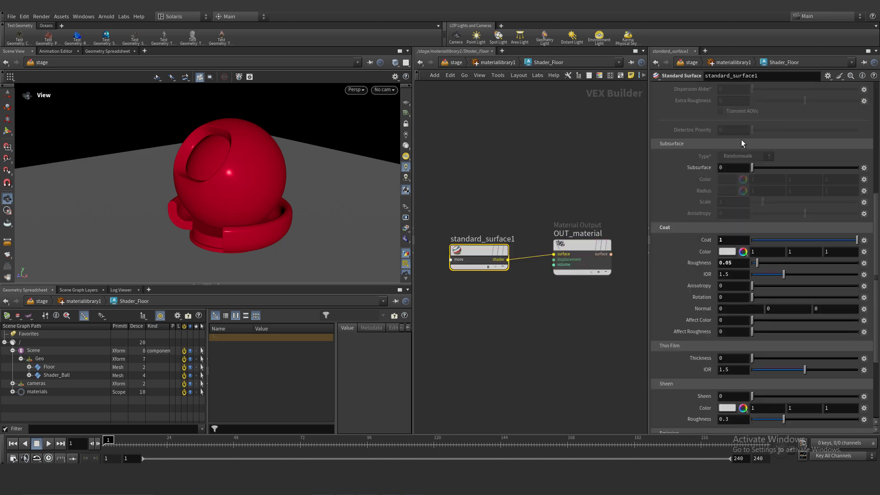
scroll(741, 139, up, 10)
click(728, 94)
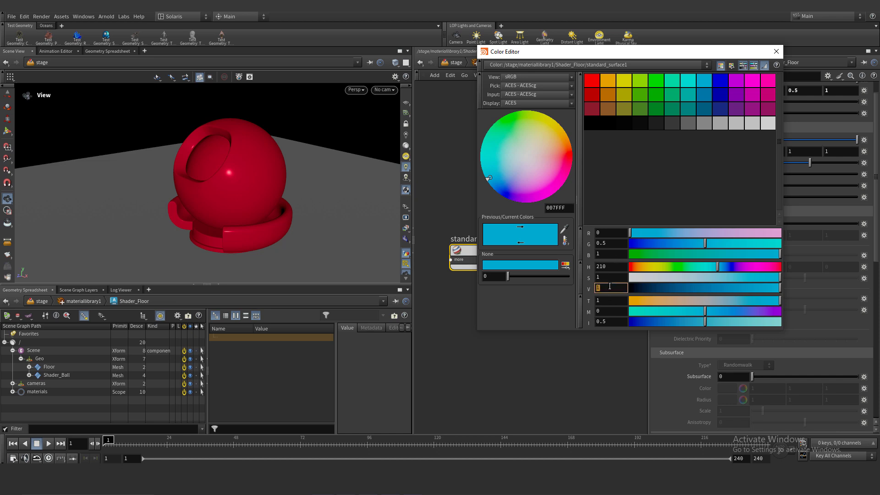
click(610, 287)
text(0.25)
key(Return)
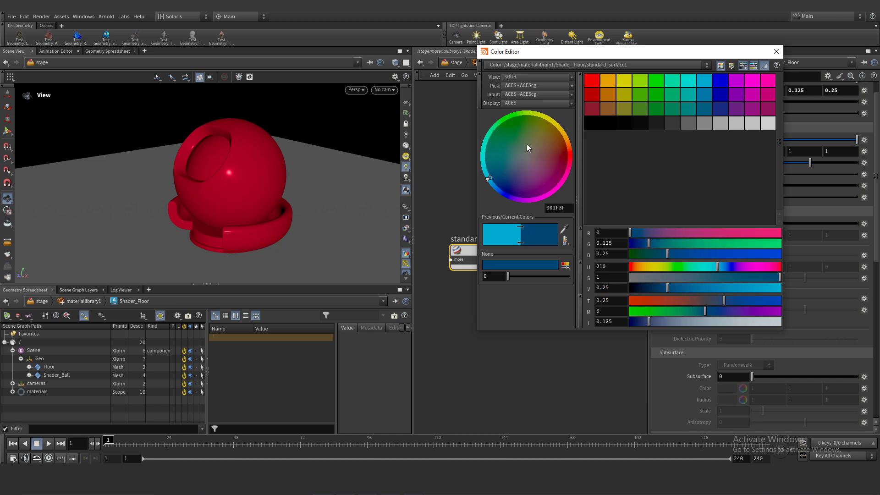
click(665, 276)
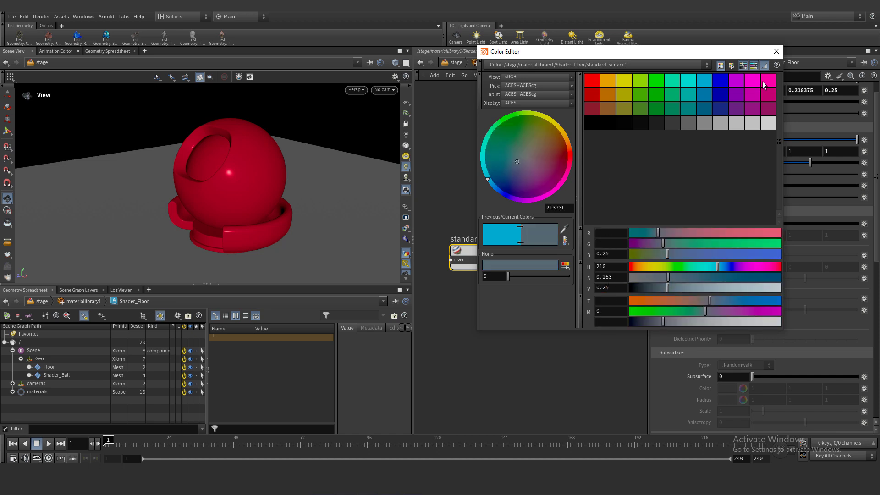
- Set the coat roughness of Shader_Floor's Standard Surface to 0.3 and return to the stage network
click(776, 52)
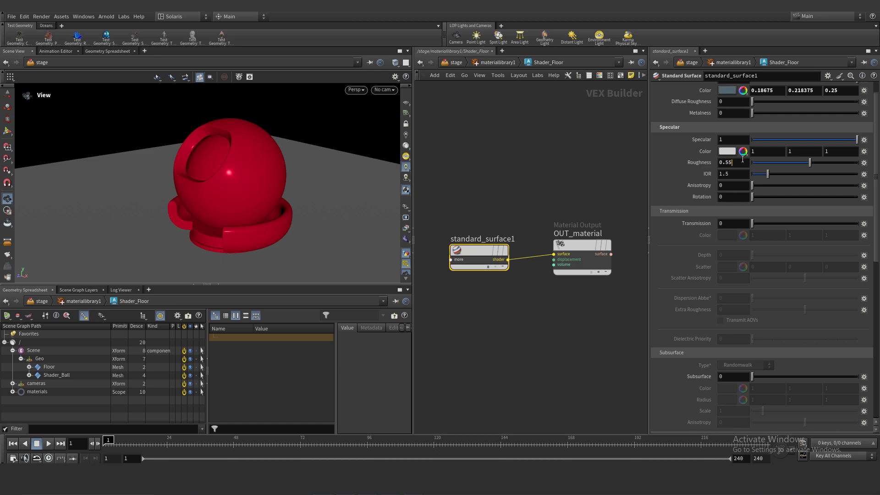
scroll(711, 311, down, 6)
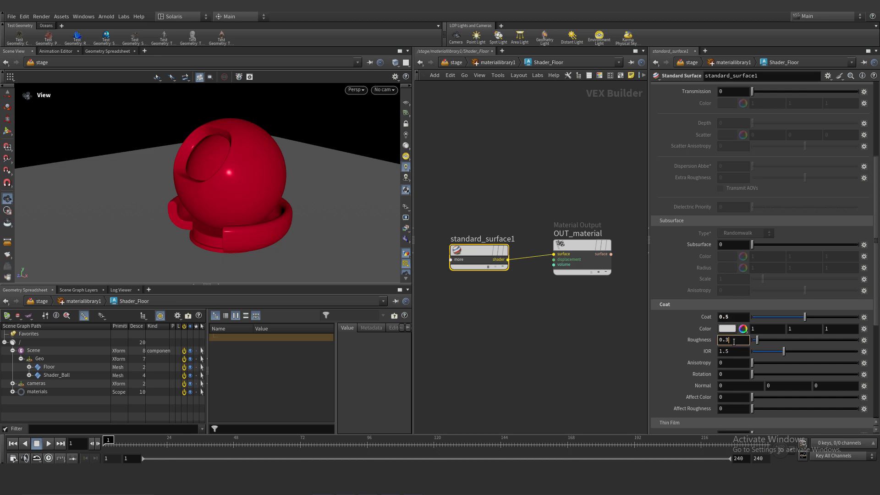
click(448, 61)
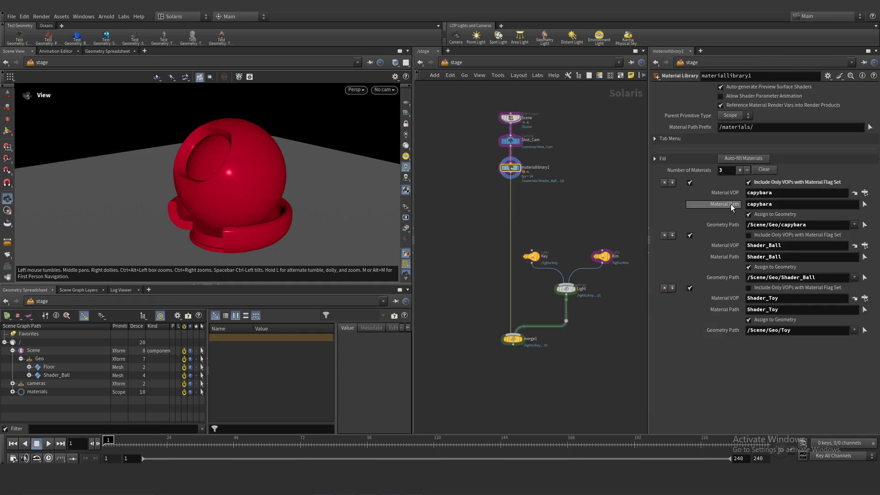
- Auto-fill the materials in materiallibrary1 and assign Shader_Floor to /Scene/Geo/Floor
click(744, 159)
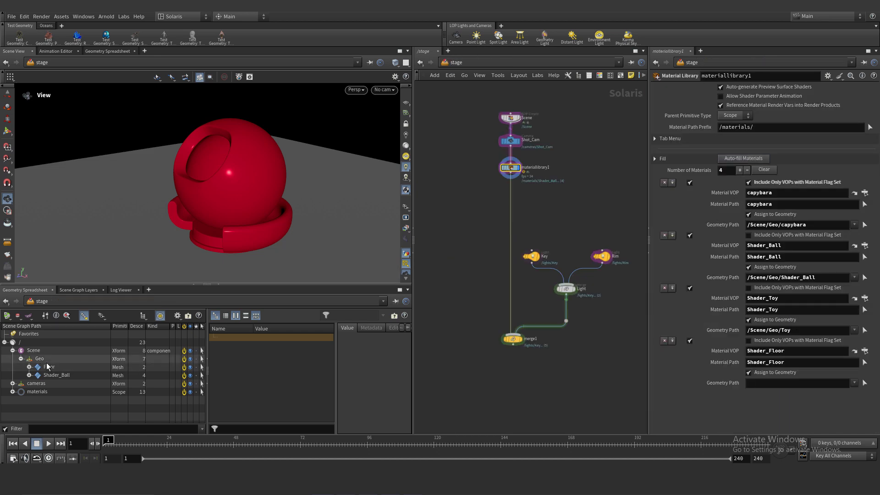
drag(842, 384, 843, 384)
scroll(216, 176, down, 3)
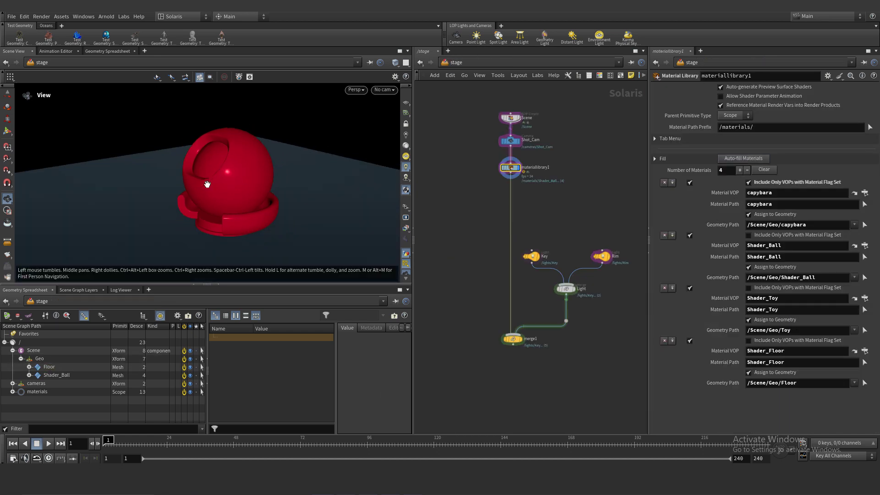
- Display merge1 and inspect the lit ball and floor in an Arnold viewport render
drag(509, 301, 543, 354)
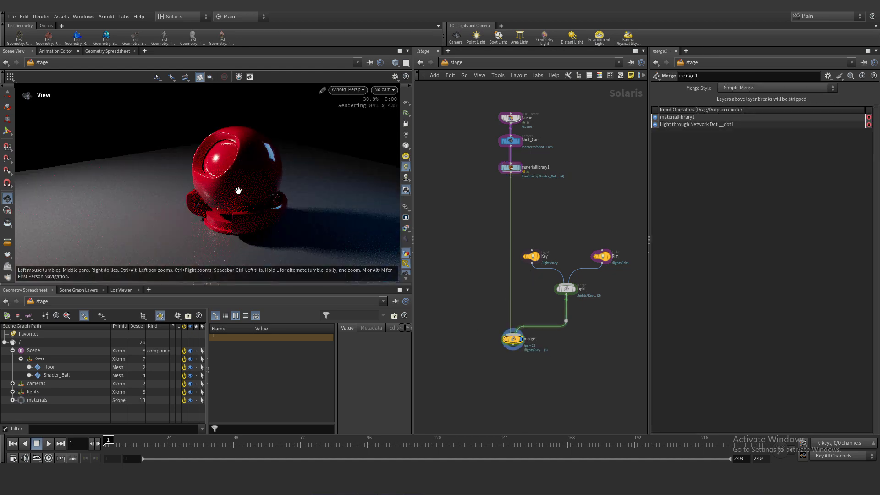
drag(200, 207, 277, 199)
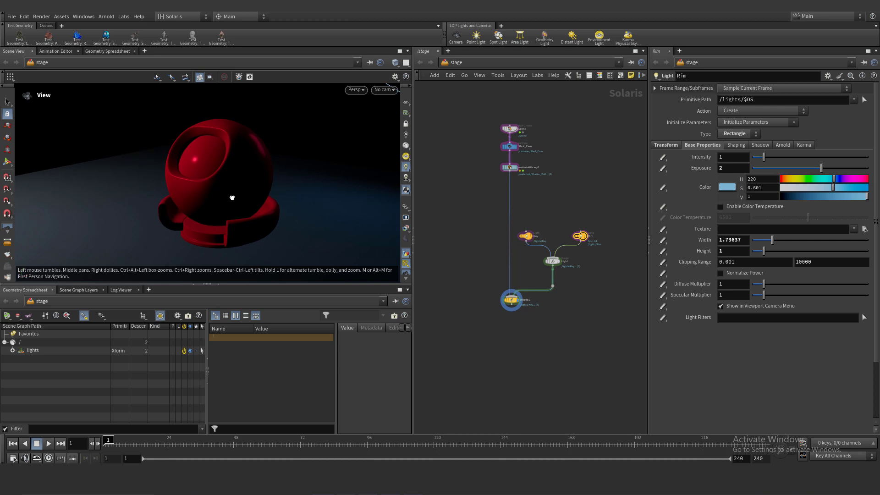
- Bypass the Key and Rim lights in the stage network
scroll(575, 215, up, 3)
drag(612, 216, 500, 264)
middle_drag(575, 210, 557, 224)
- Add a Distant Light beside the Rim light and wire it into the Light merge through a network dot
key(Tab)
text(dir)
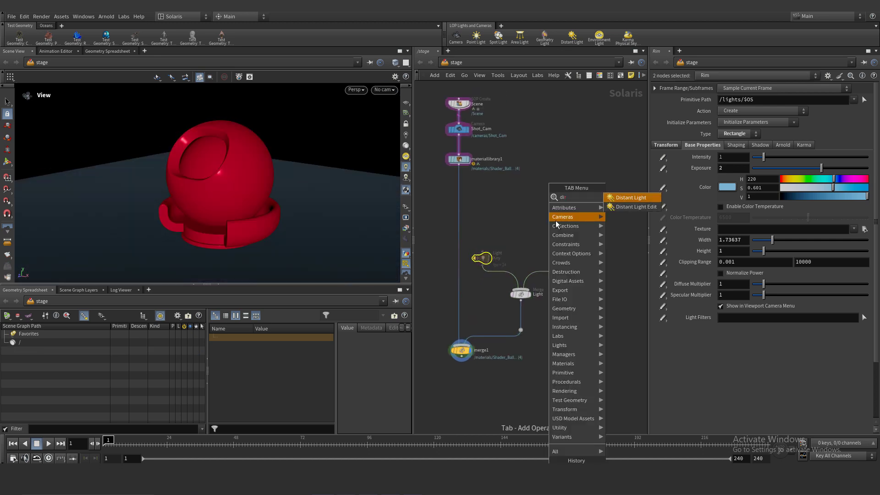
click(637, 199)
click(624, 228)
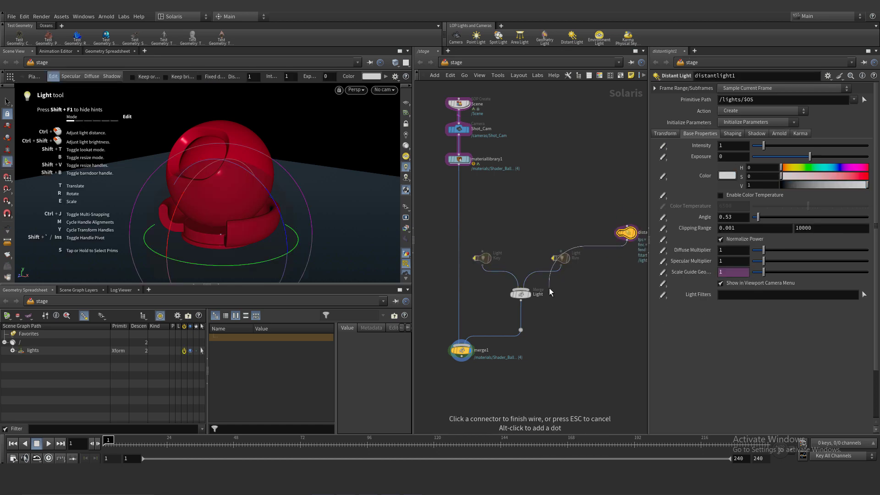
middle_drag(623, 224, 565, 242)
alt+drag(492, 270, 540, 304)
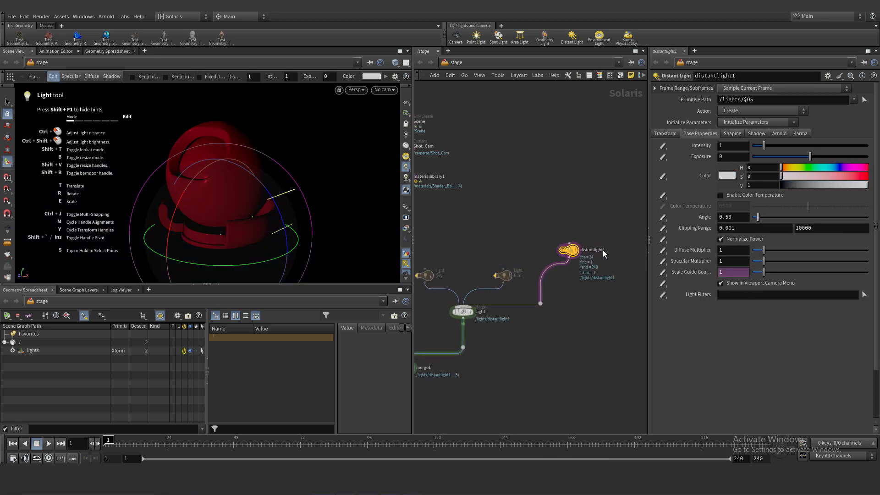
- Rename the distant light as Sun and align its wire dot directly beneath the node
click(602, 250)
text(Sun)
key(Return)
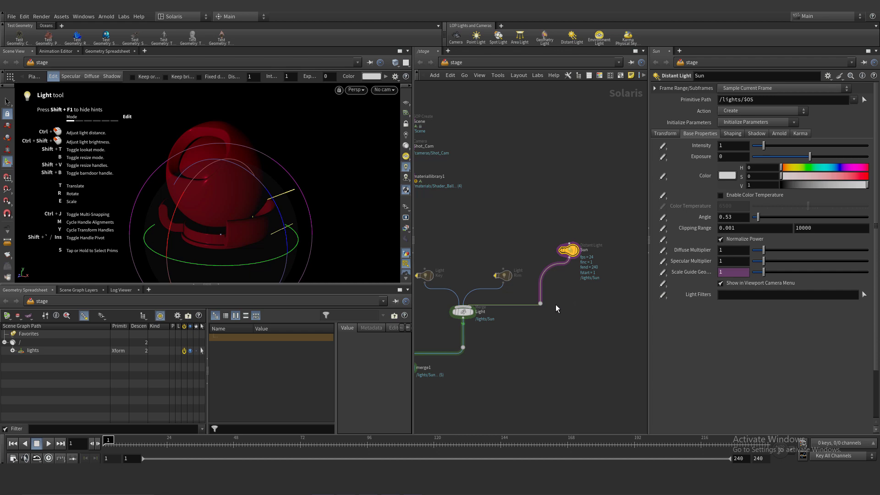
drag(543, 304, 556, 301)
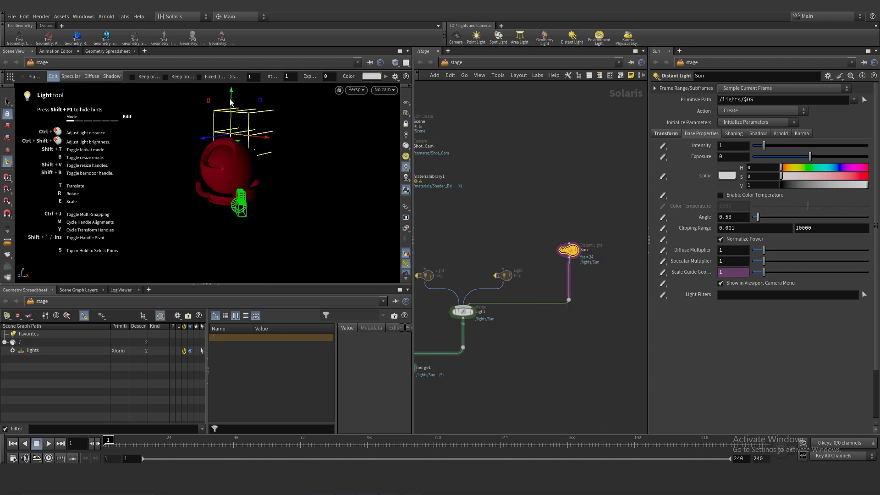
- Raise the Sun light above the shader ball and rotate it to shine diagonally down onto the scene
alt+drag(243, 124, 190, 116)
alt+middle_drag(189, 116, 200, 140)
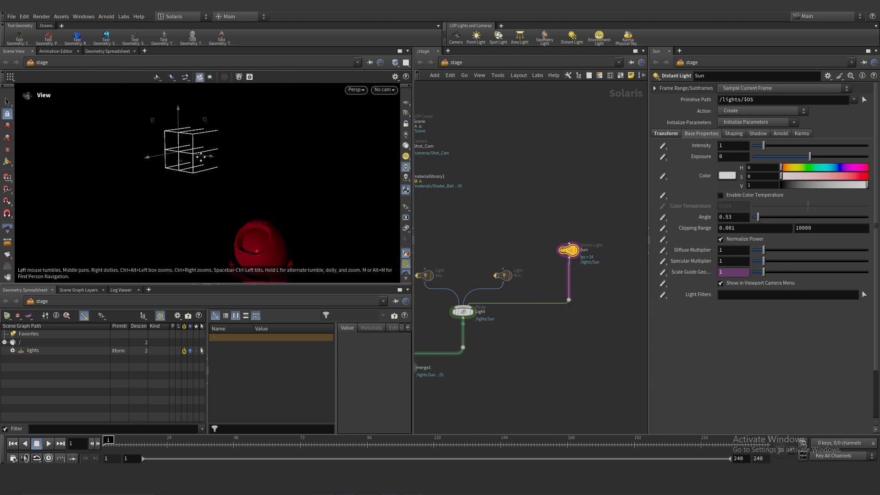
scroll(206, 153, down, 2)
key(r)
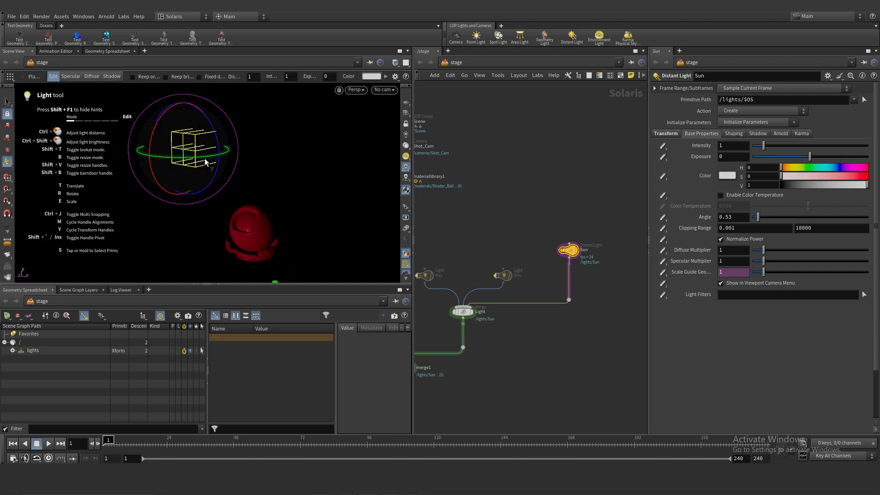
drag(204, 158, 227, 162)
- Render the viewport with Arnold and set the Sun light's exposure to 3
alt+right_drag(238, 184, 272, 130)
click(353, 90)
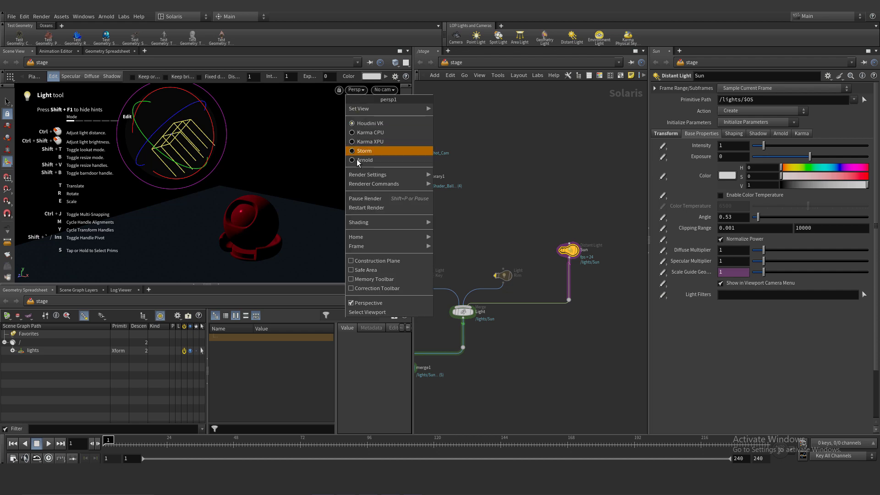
click(353, 163)
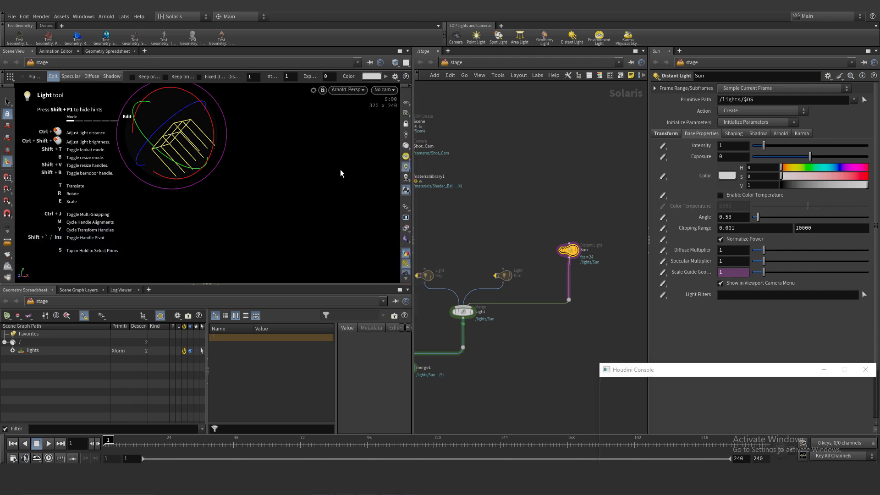
key(Escape)
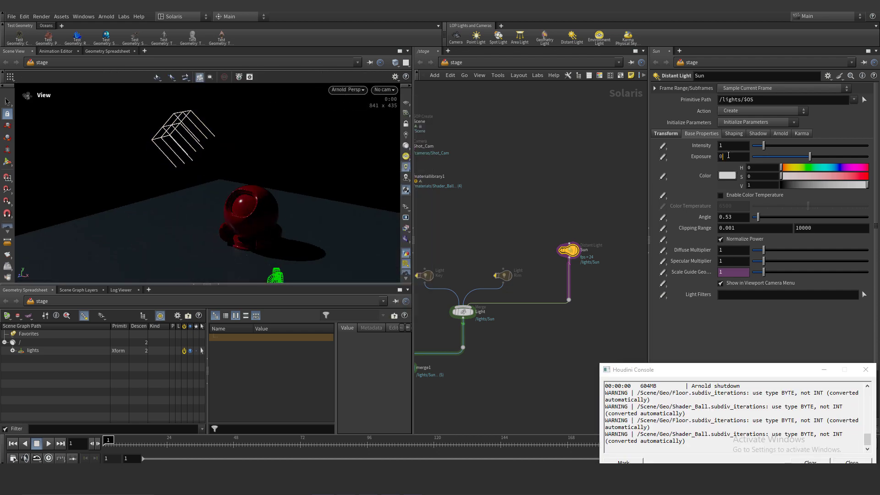
text(3)
key(Return)
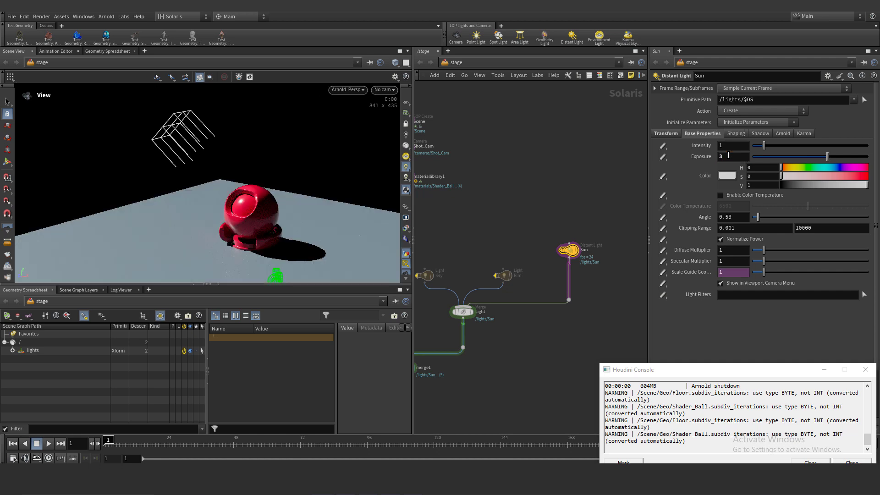
- Align the Sun's rotate handle to World and turn the light so the ball's shadow falls further toward the viewer
scroll(217, 194, up, 2)
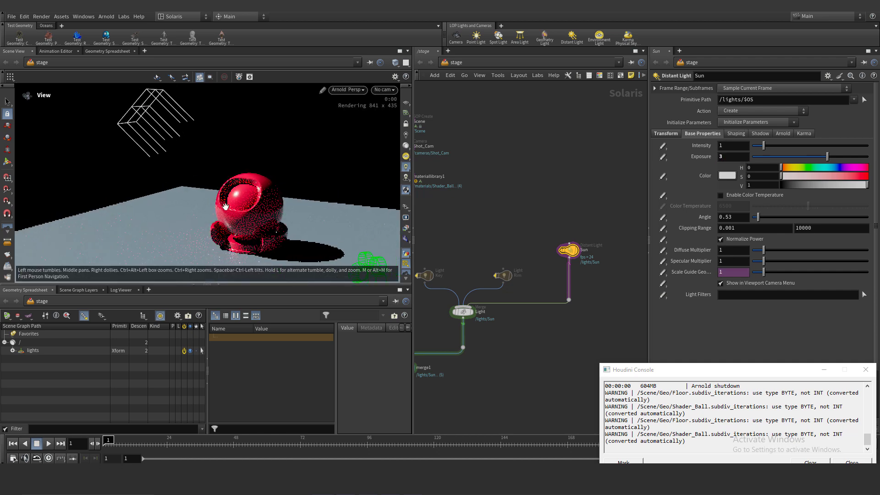
key(Return)
scroll(203, 177, down, 1)
alt+middle_drag(203, 177, 202, 182)
key(m)
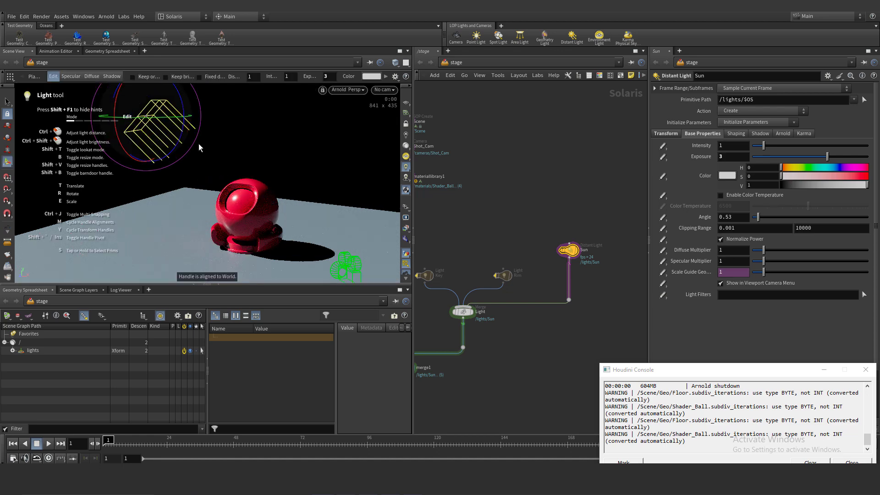
drag(168, 120, 183, 102)
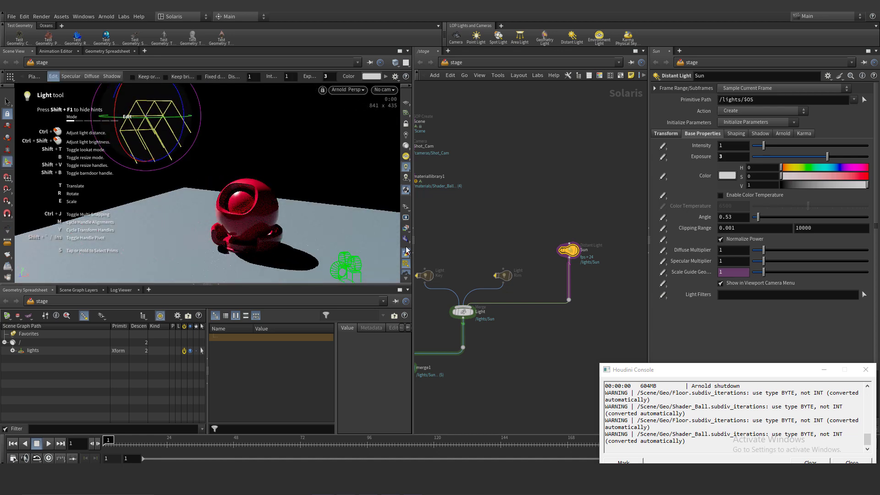
scroll(294, 232, up, 1)
alt+middle_drag(295, 232, 276, 214)
key(d)
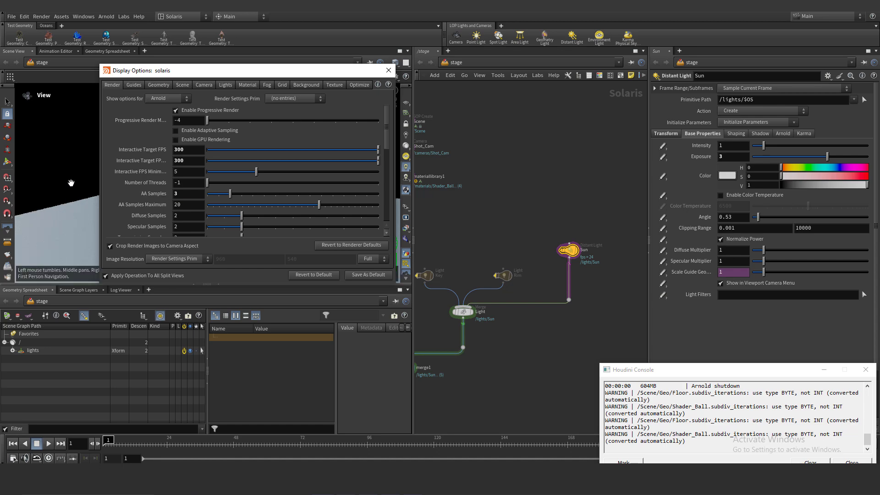
key(d)
drag(237, 207, 230, 255)
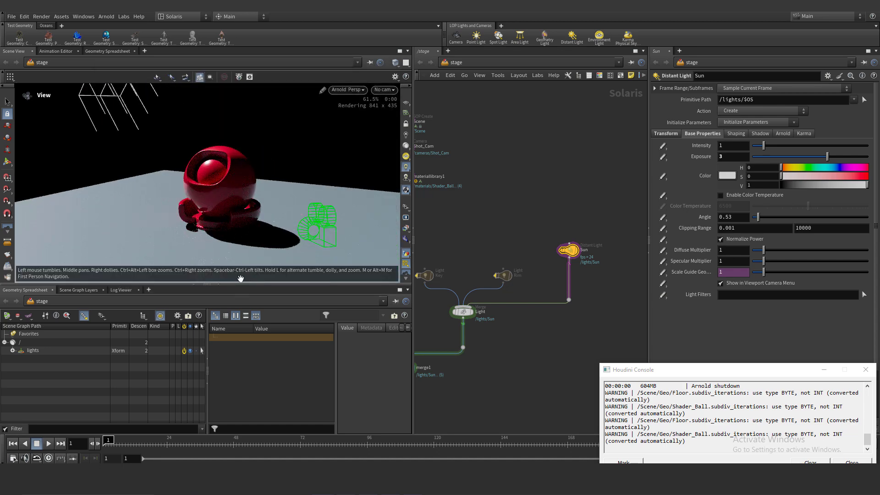
drag(226, 202, 216, 217)
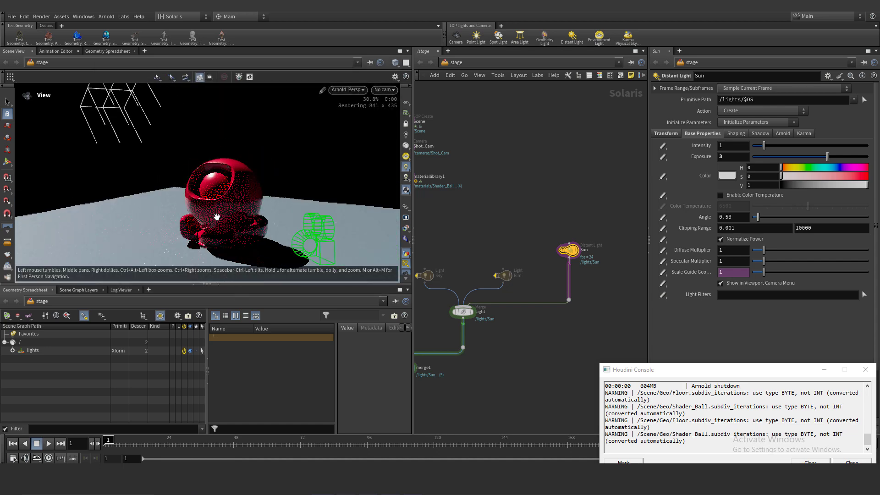
- Hide the camera guide in the viewport while keeping the light guides displayed
click(384, 90)
click(390, 100)
click(406, 198)
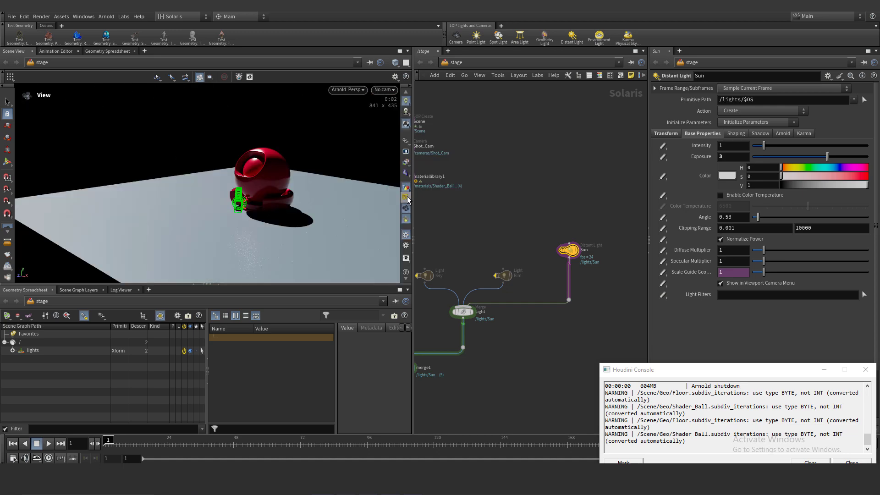
click(406, 198)
middle_drag(319, 200, 307, 209)
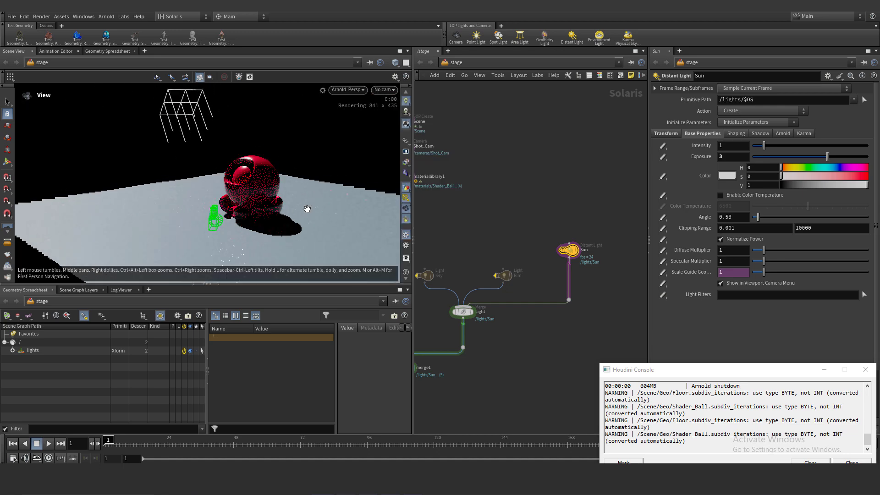
click(406, 209)
drag(321, 201, 294, 200)
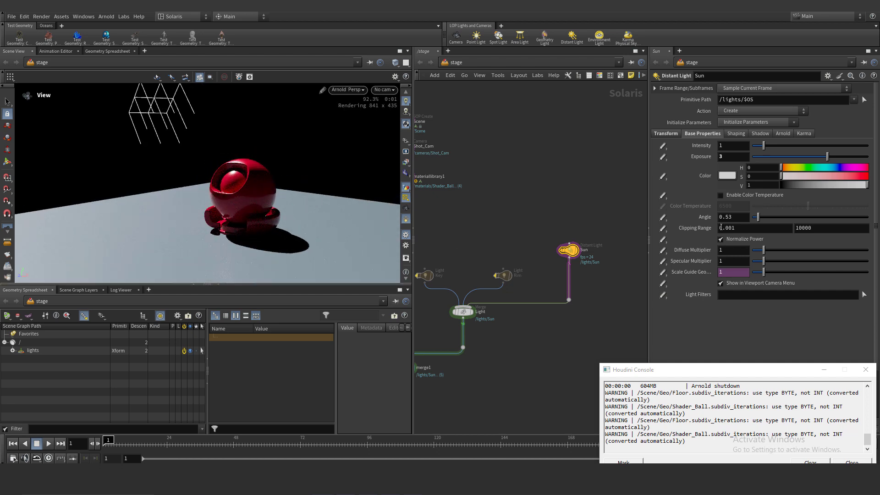
- Try an angle of 10 on the Sun light, undo it, and set the angle to 1
key(Return)
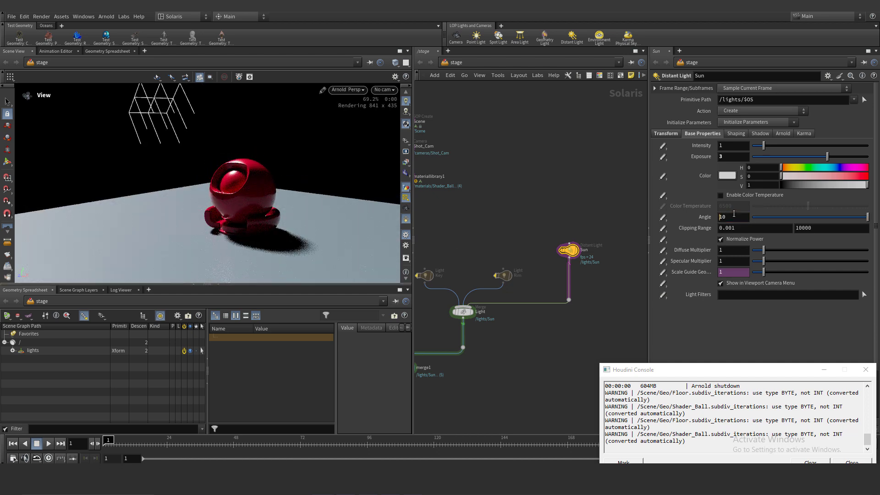
key(ctrl+z)
drag(348, 133, 366, 126)
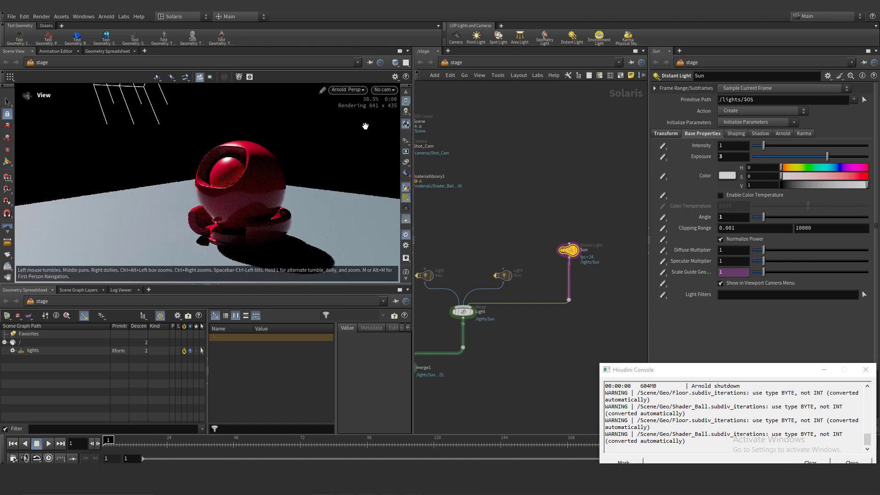
drag(246, 174, 193, 128)
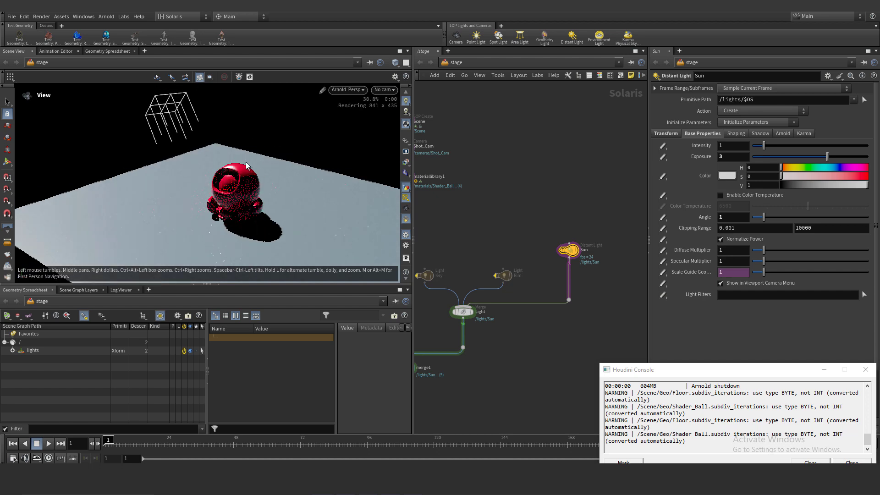
key(Return)
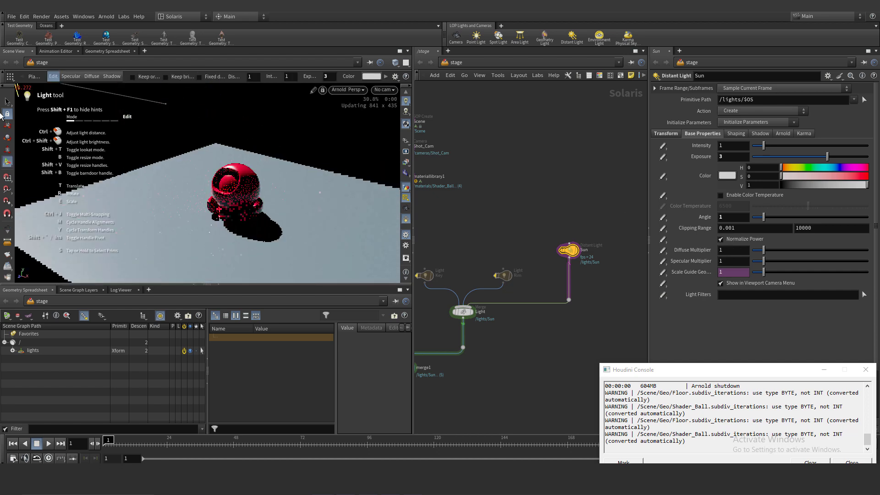
key(Escape)
key(Return)
drag(254, 141, 233, 131)
key(Escape)
- Bypass the Sun light and add a Dome Light beside it, wired into the Light merge
middle_drag(529, 203, 483, 193)
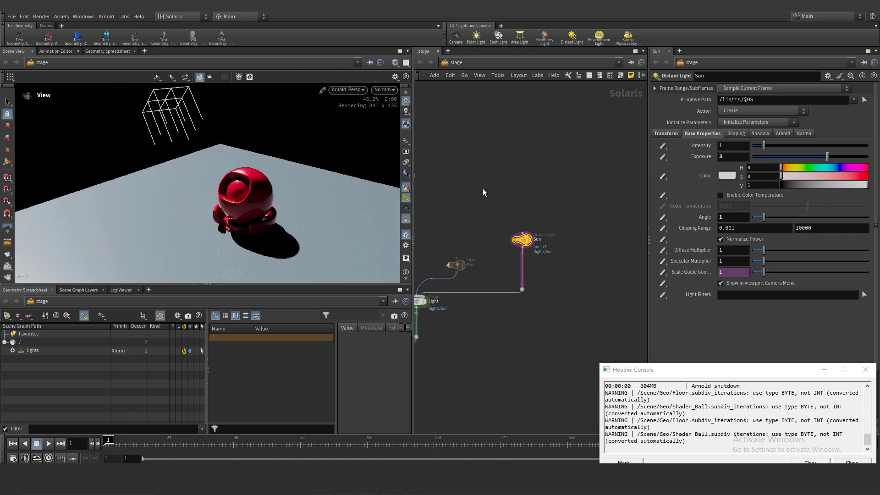
middle_drag(560, 234, 577, 251)
text(dome)
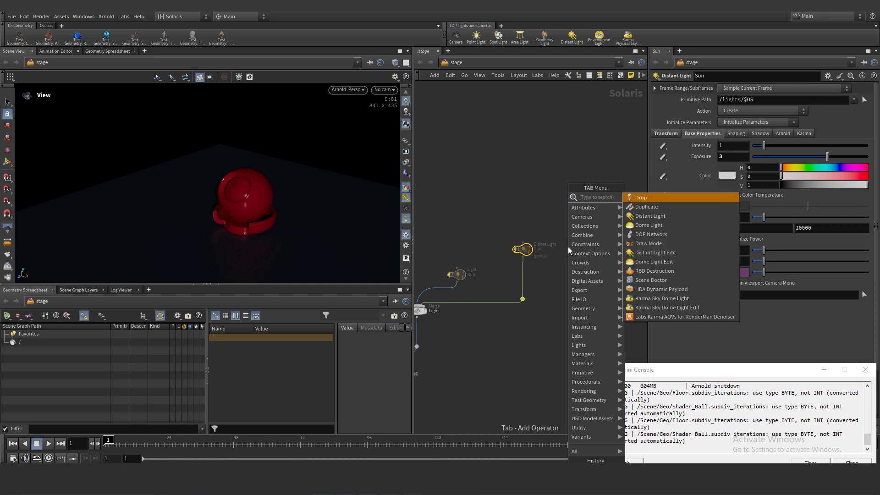
key(Return)
click(568, 247)
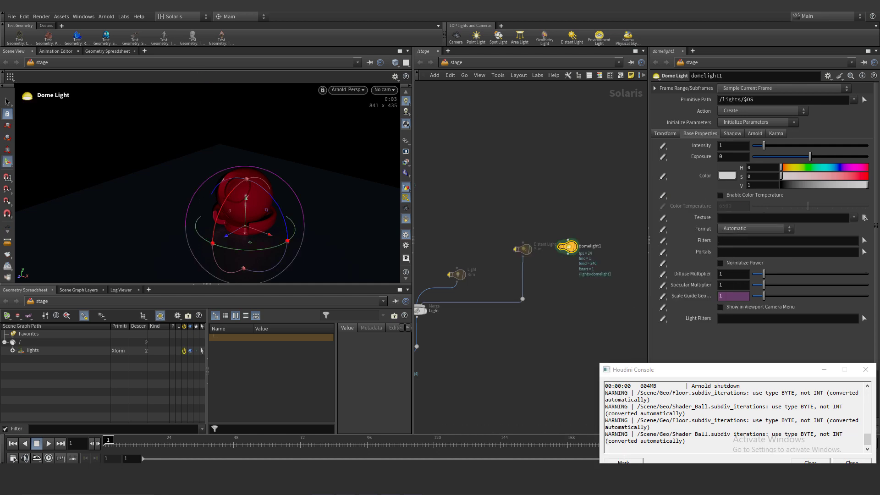
click(852, 462)
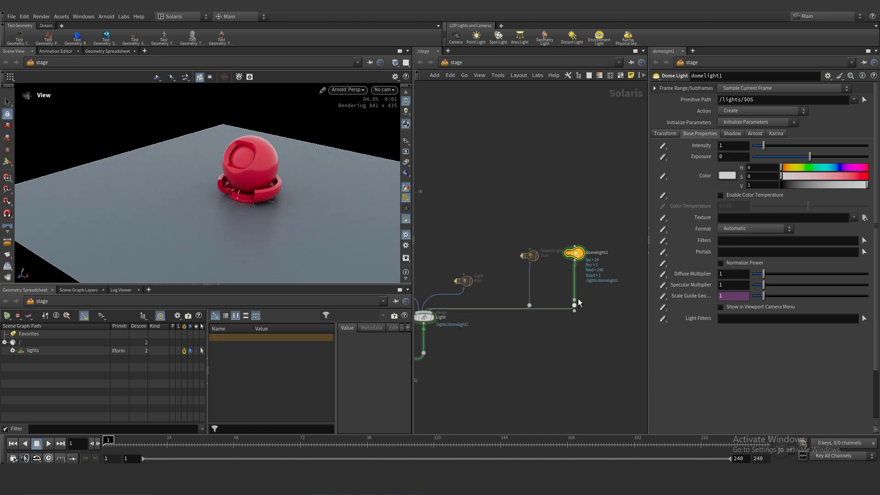
- Rename the dome light node to HDRI
double_click(602, 253)
text(HDRI)
key(Return)
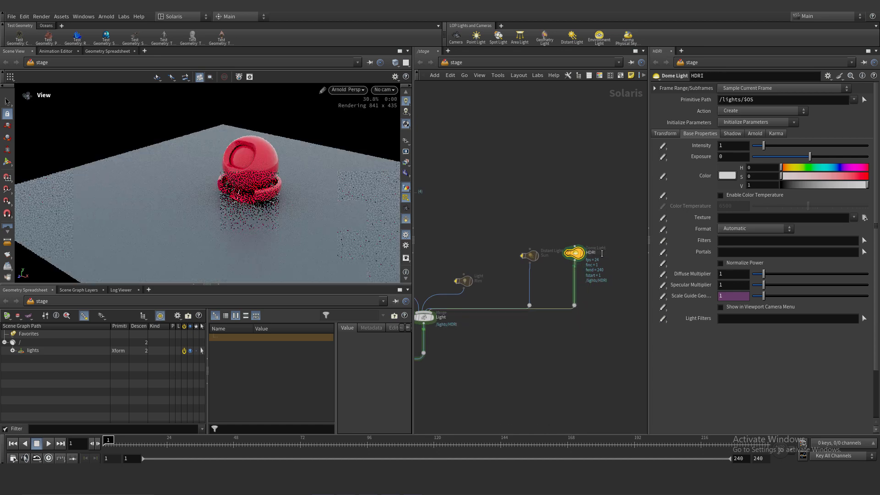
scroll(602, 253, up, 4)
click(759, 229)
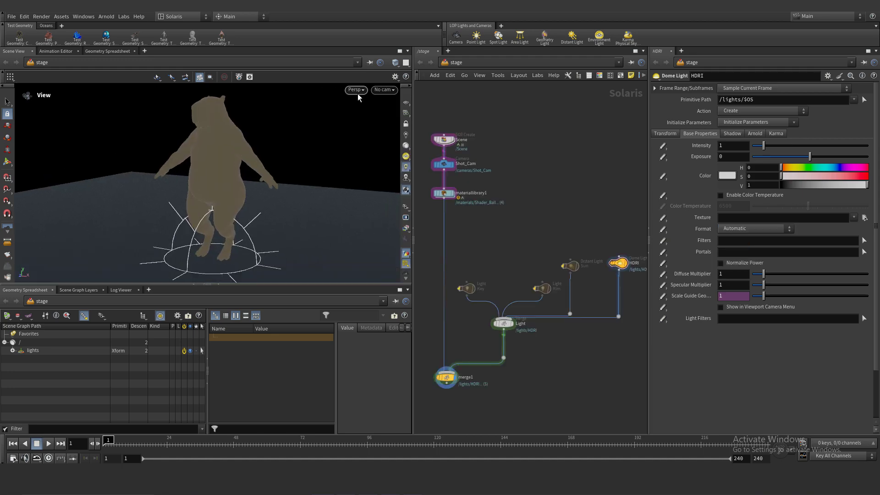
- Preview the capybara under the untextured dome light with Arnold, and return the viewport to Houdini VK
click(356, 90)
click(373, 151)
mouse_move(148, 157)
mouse_down()
mouse_move(202, 190)
mouse_move(146, 170)
mouse_move(240, 171)
mouse_move(232, 172)
mouse_up()
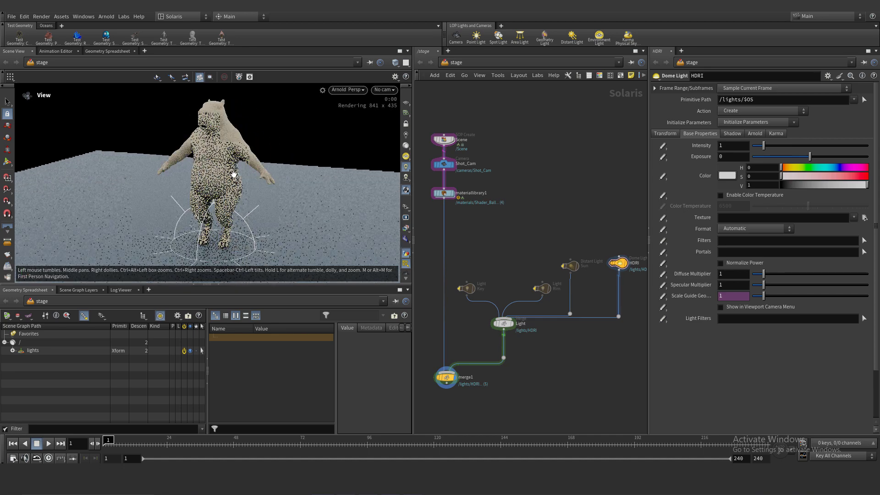
middle_drag(211, 171, 221, 171)
drag(220, 171, 216, 169)
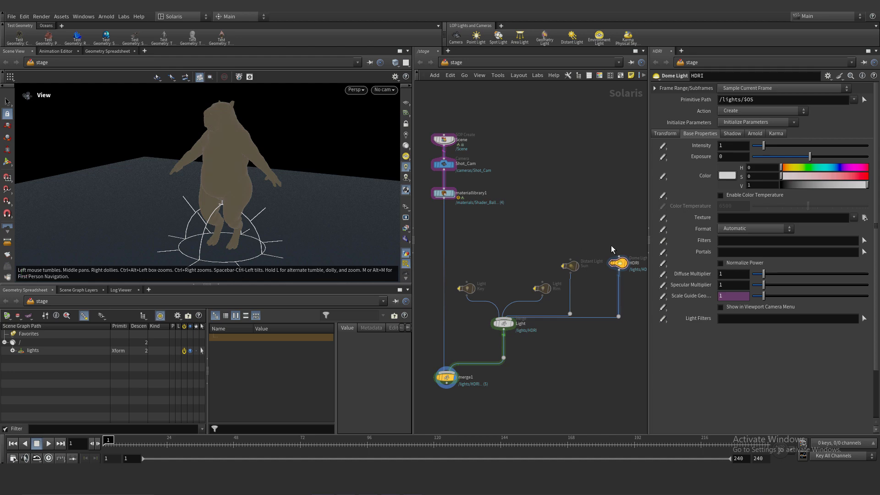
- Load klippad_dawn_1_4k.exr as the HDRI dome light's texture and set its format to Lat-Long
click(865, 219)
click(617, 130)
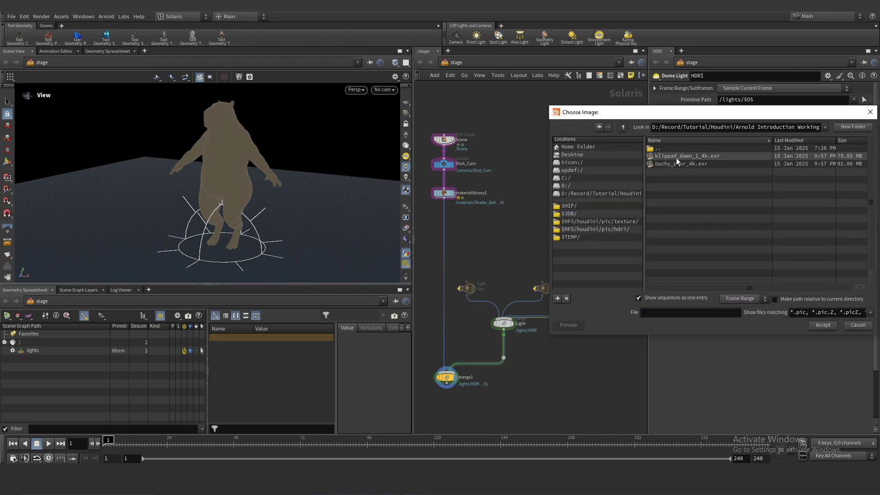
double_click(675, 157)
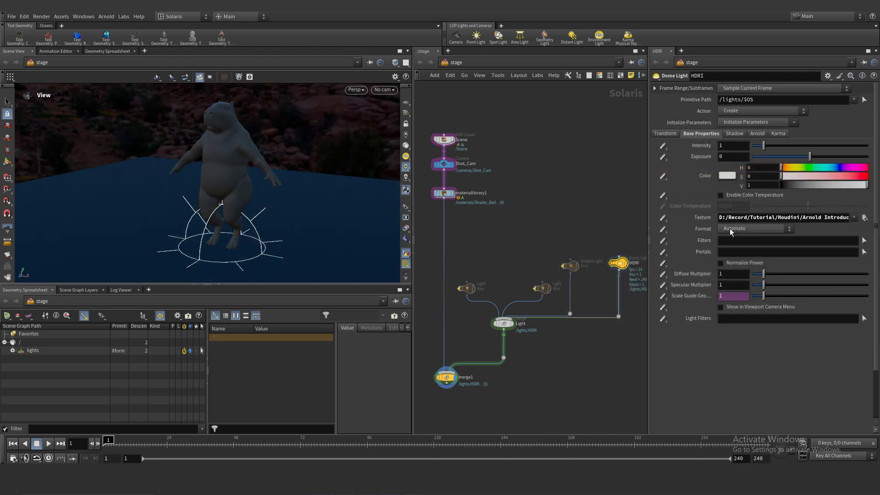
click(732, 228)
click(733, 250)
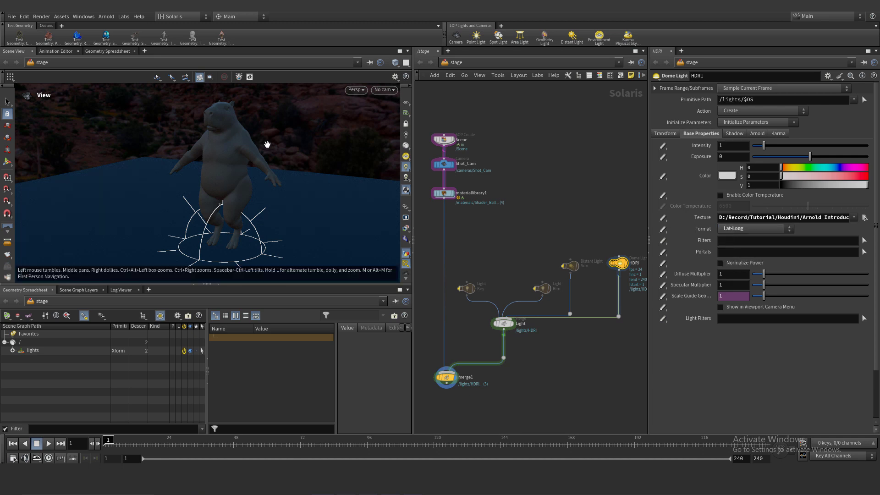
middle_drag(267, 144, 263, 146)
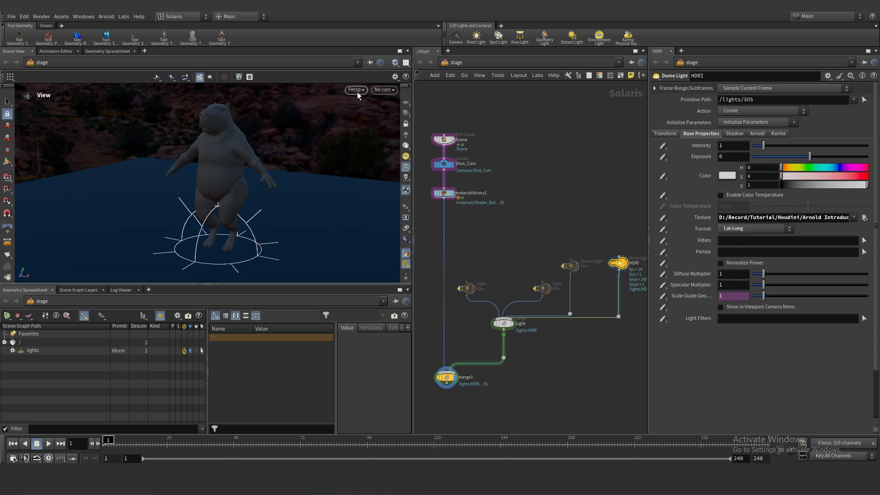
- Add an Arnold Render Settings node below merge1, wire it in, and make it the displayed node
middle_drag(489, 389, 505, 255)
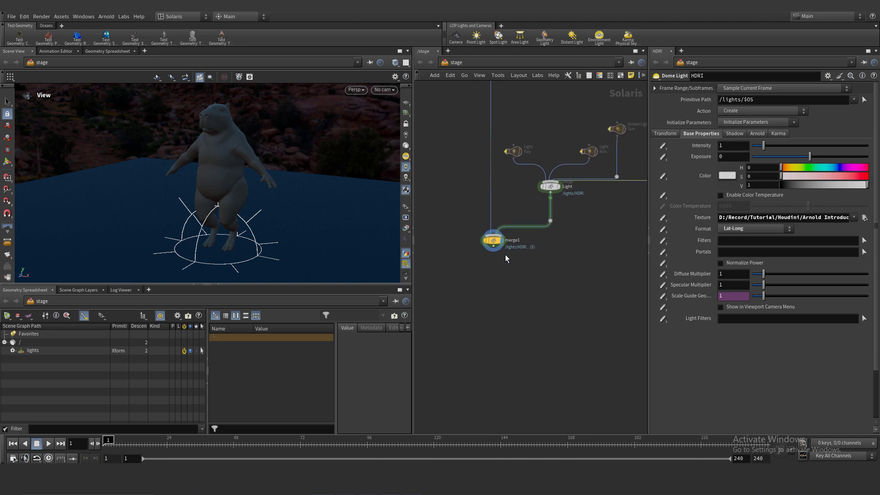
scroll(505, 255, up, 2)
key(Tab)
text(arn)
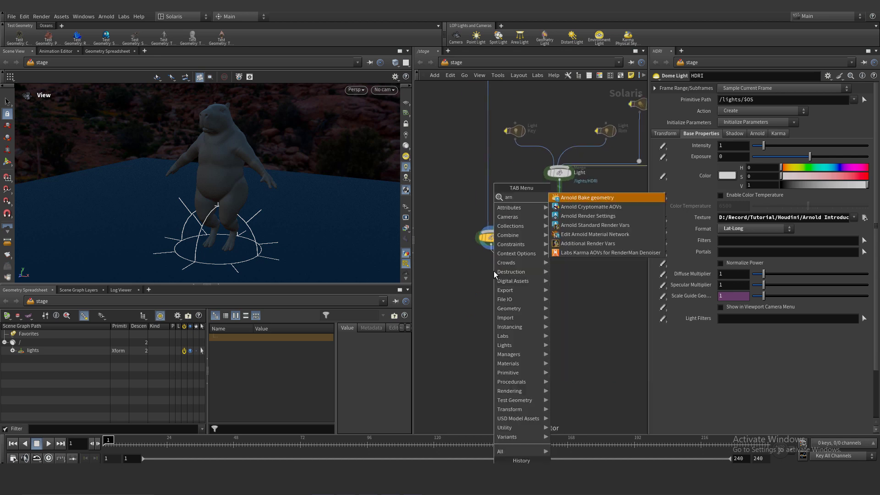
text(ren)
key(Return)
click(493, 271)
scroll(494, 271, up, 2)
drag(494, 271, 494, 279)
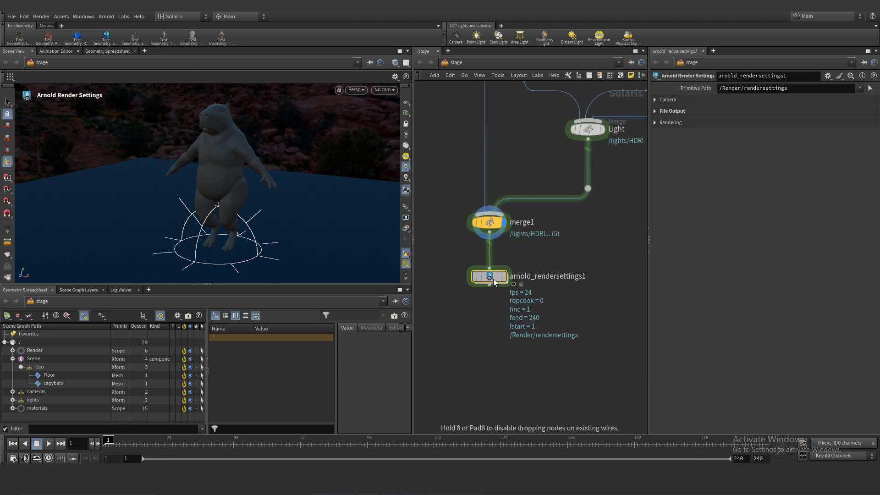
click(504, 276)
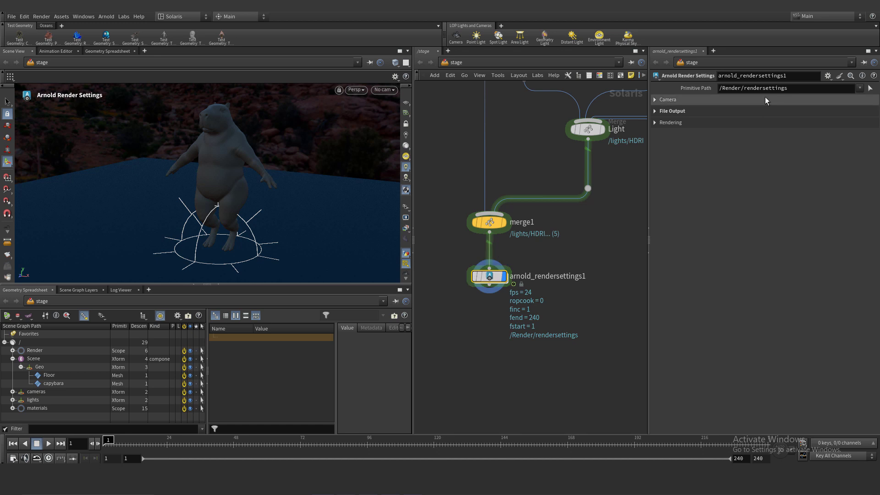
- Turn off the default denoiser in the Arnold Render Settings' file output options
click(671, 122)
click(670, 101)
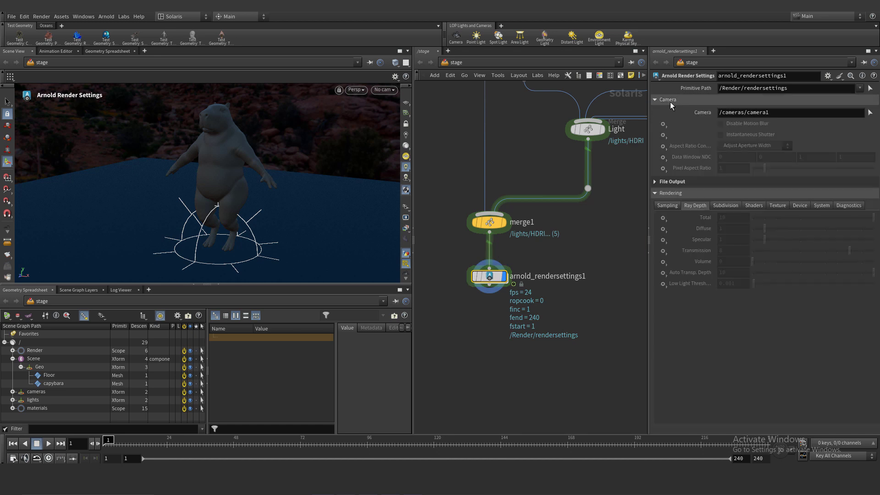
click(672, 100)
click(675, 111)
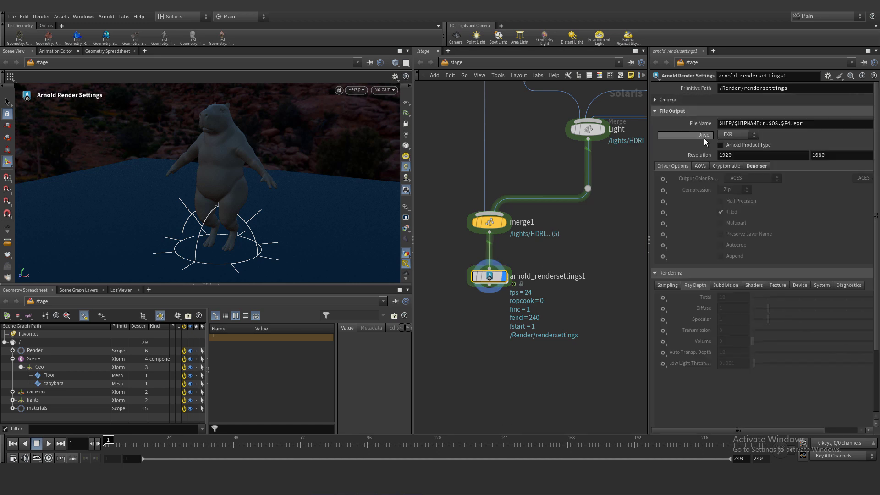
click(755, 167)
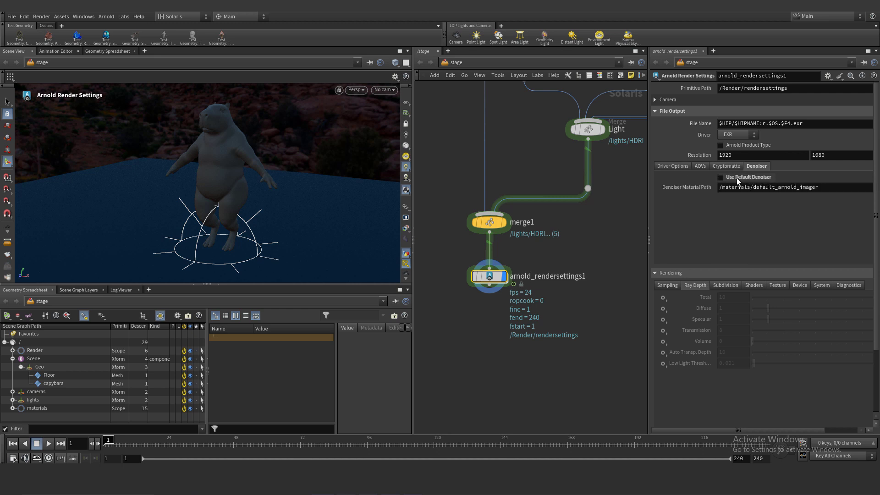
- Override the Auto-Generate Tx texture setting in the Arnold Render Settings and turn it off
click(777, 286)
scroll(770, 333, down, 2)
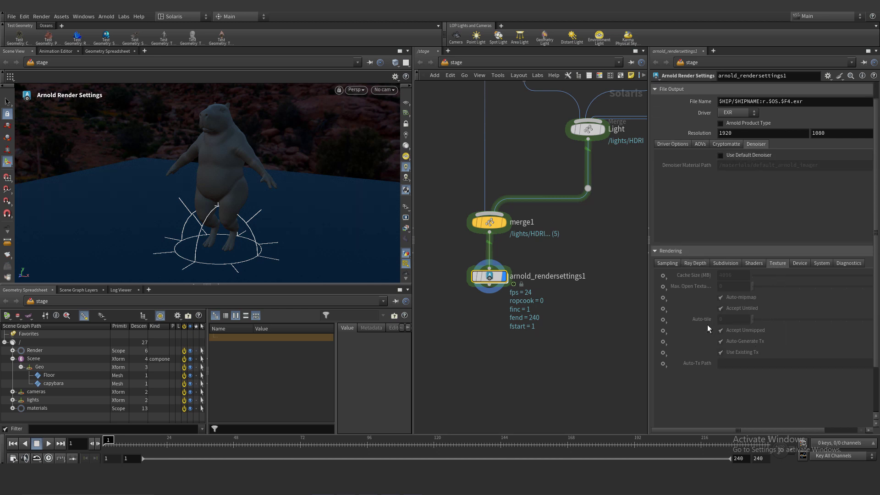
click(670, 343)
click(671, 350)
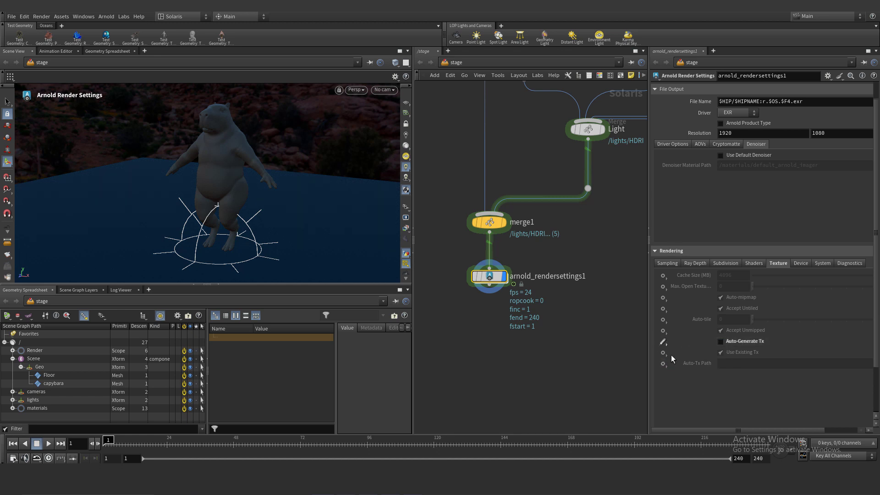
- Switch the viewport renderer to Arnold, look over the HDRI-lit capybara, and close the Houdini Console
click(352, 90)
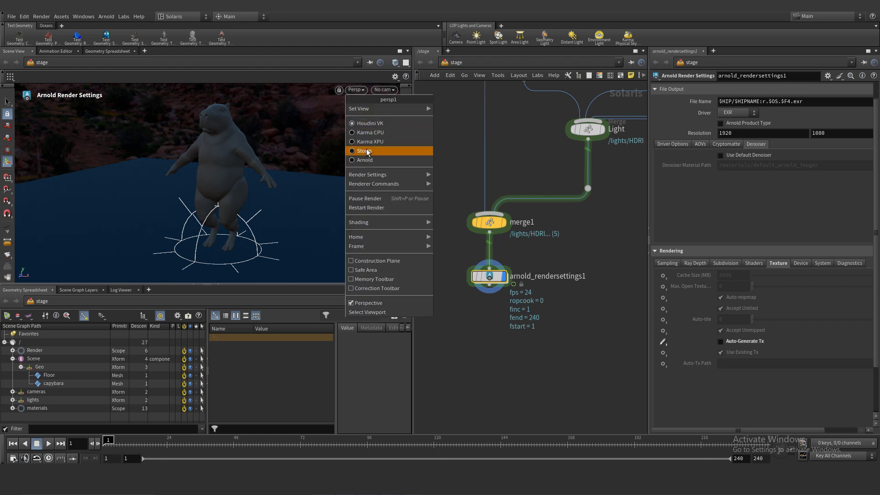
click(367, 163)
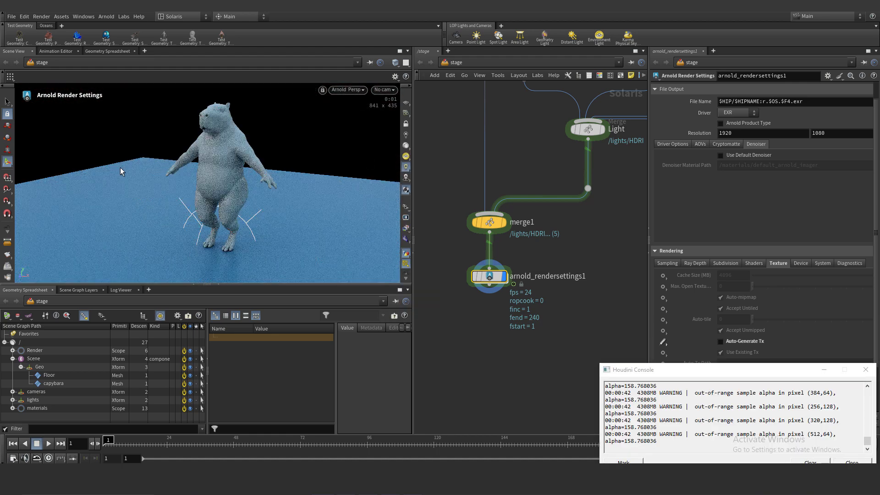
key(space)
scroll(229, 155, up, 1)
drag(220, 162, 259, 165)
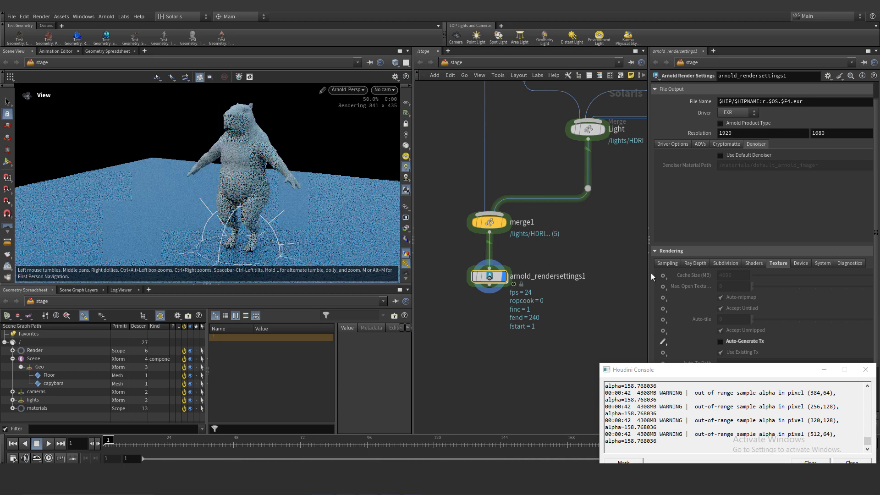
click(865, 370)
- Enable the Camera (AA) sampling override in the render settings with a value of 3
click(694, 264)
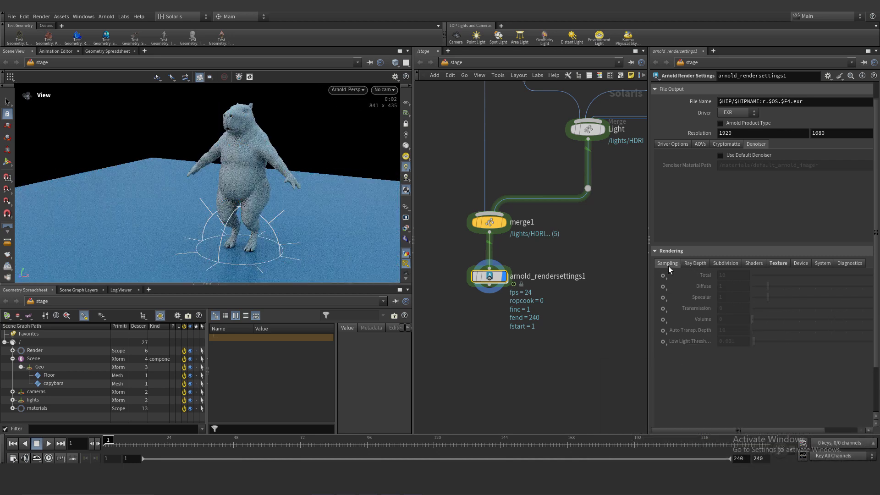
click(668, 264)
click(661, 287)
double_click(739, 287)
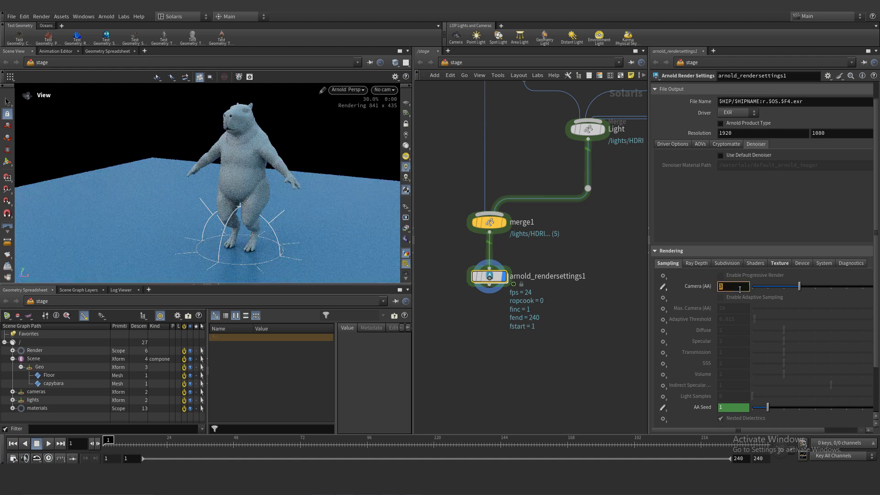
text(0)
key(Return)
click(740, 289)
mouse_move(241, 148)
mouse_down()
mouse_move(238, 160)
mouse_move(237, 146)
mouse_up()
- Try Y rotations of 90 and 180 on the HDRI dome light, and reset the rotation to 0
scroll(580, 156, down, 2)
middle_drag(576, 179, 523, 255)
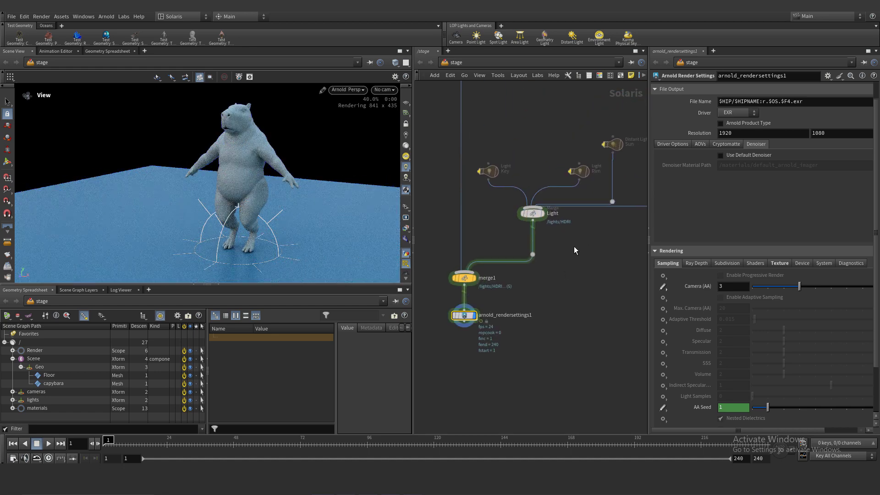
middle_drag(614, 103, 570, 138)
click(560, 153)
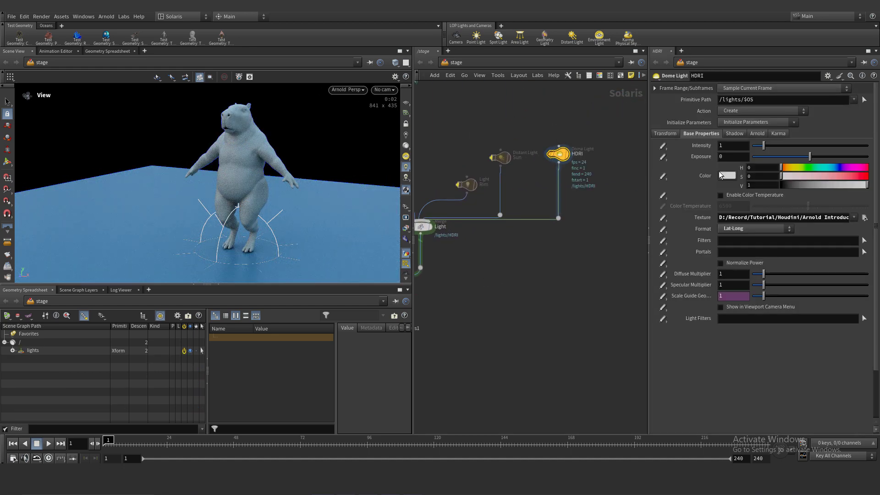
click(675, 134)
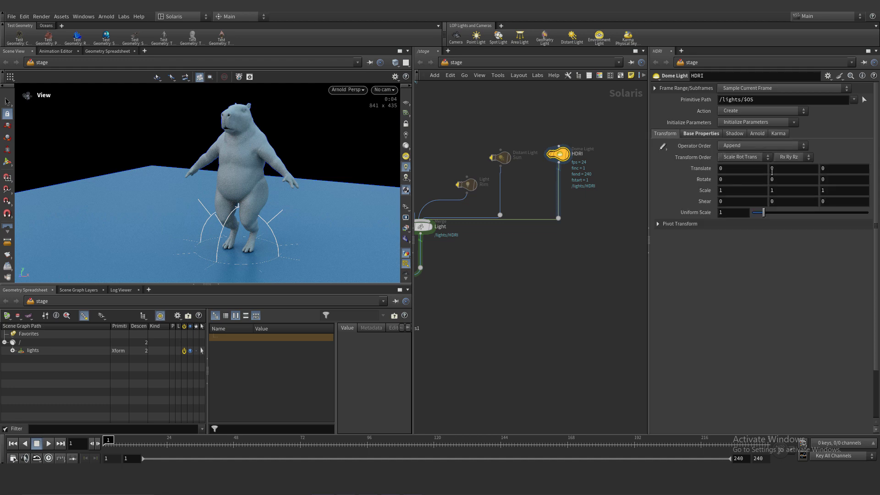
click(791, 182)
text(90)
key(Return)
double_click(791, 182)
text(180)
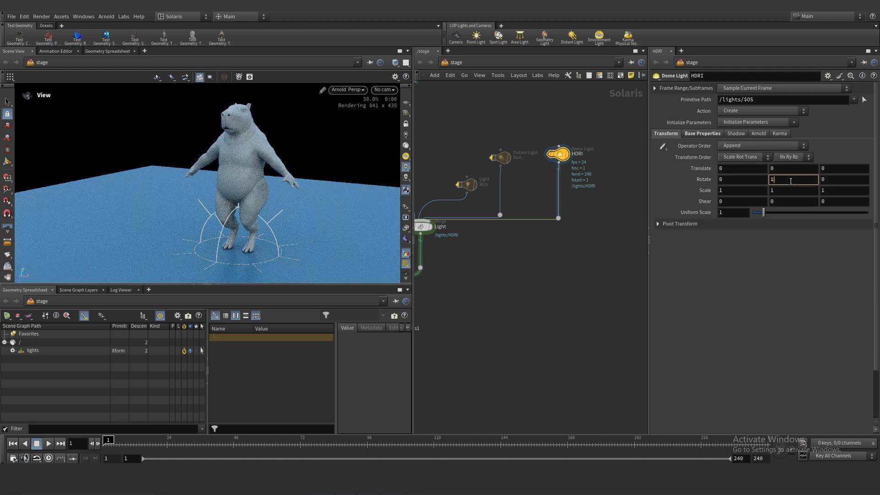
key(Return)
double_click(791, 181)
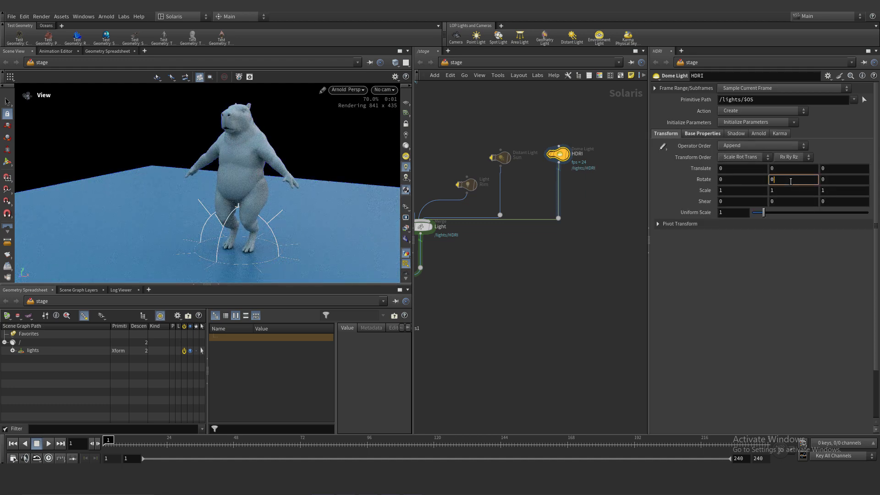
text(0)
key(Return)
- Replace the HDRI dome light's texture with ouchy_pier_4k.exr and set its Y rotation to 170
click(701, 134)
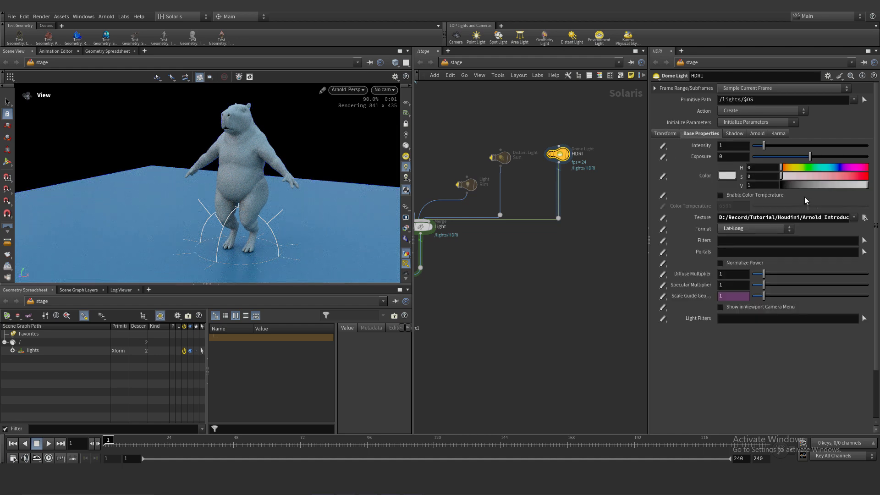
click(866, 218)
double_click(683, 165)
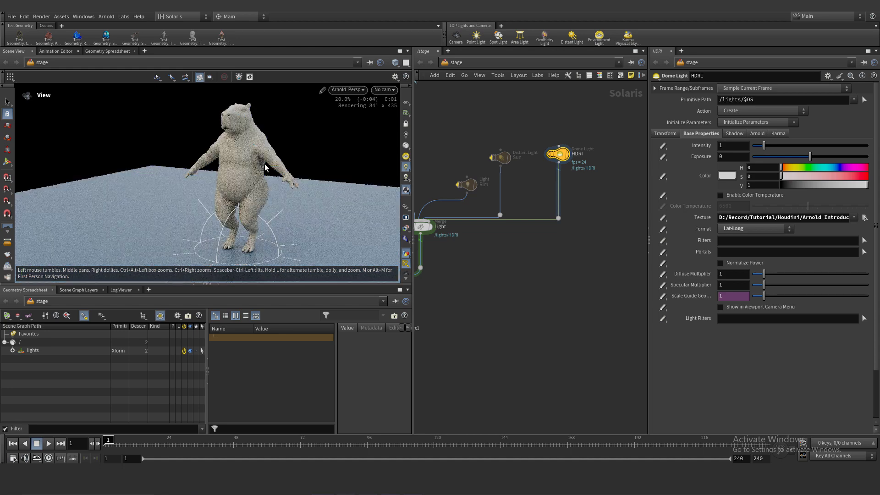
click(665, 133)
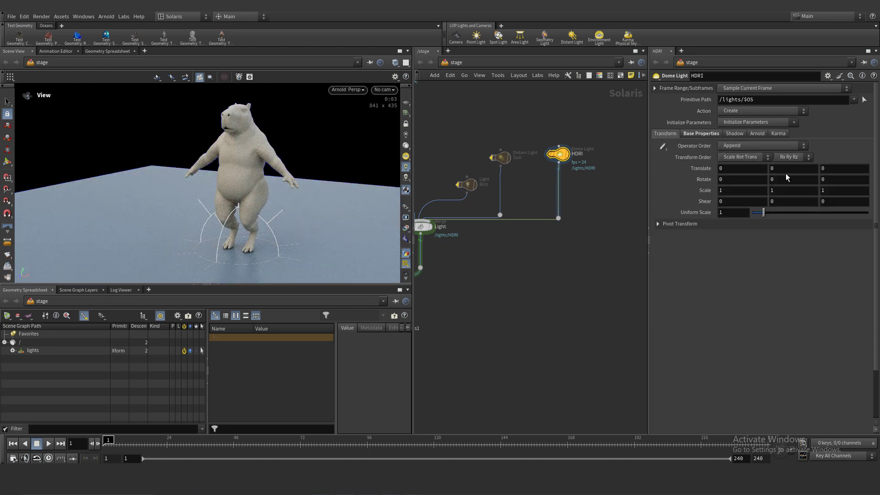
mouse_move(786, 177)
middle_down()
mouse_move(784, 159)
mouse_move(826, 151)
mouse_move(788, 188)
middle_up()
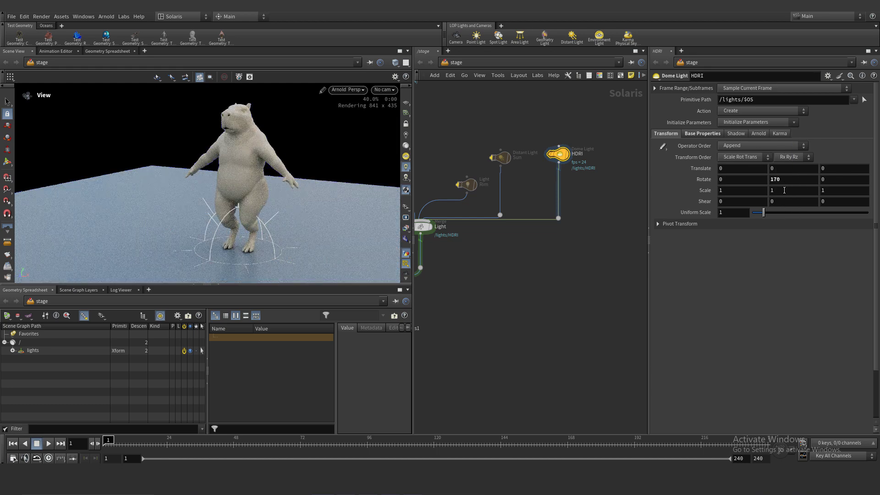
- Enable the HDRI dome light's Arnold Samples override with Set or Create and set it to 3
click(758, 133)
click(670, 159)
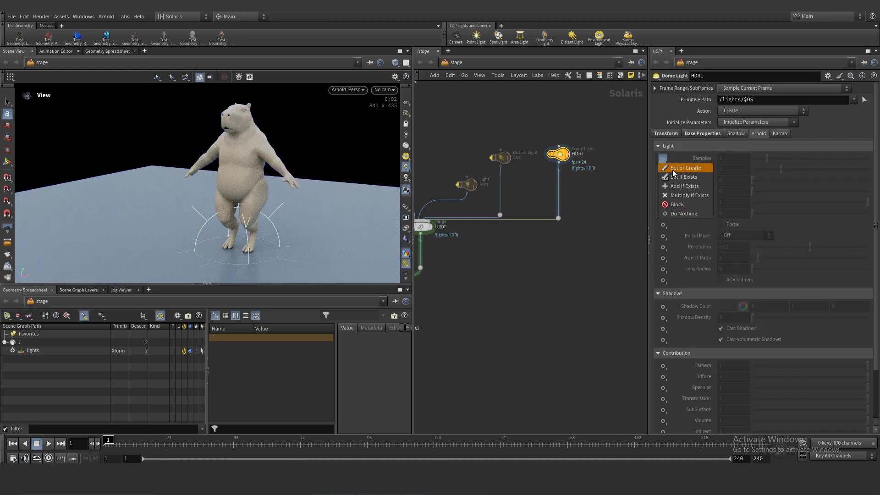
click(672, 169)
drag(729, 158, 699, 153)
text(3)
key(Return)
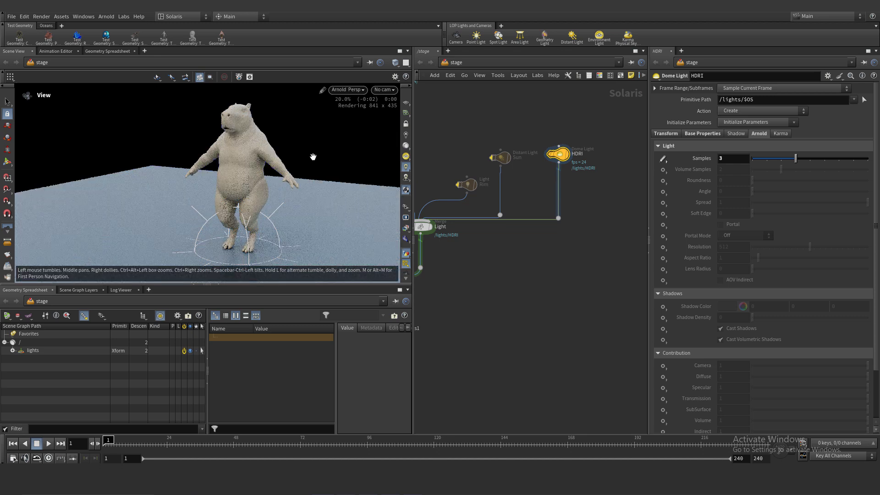
scroll(478, 147, down, 2)
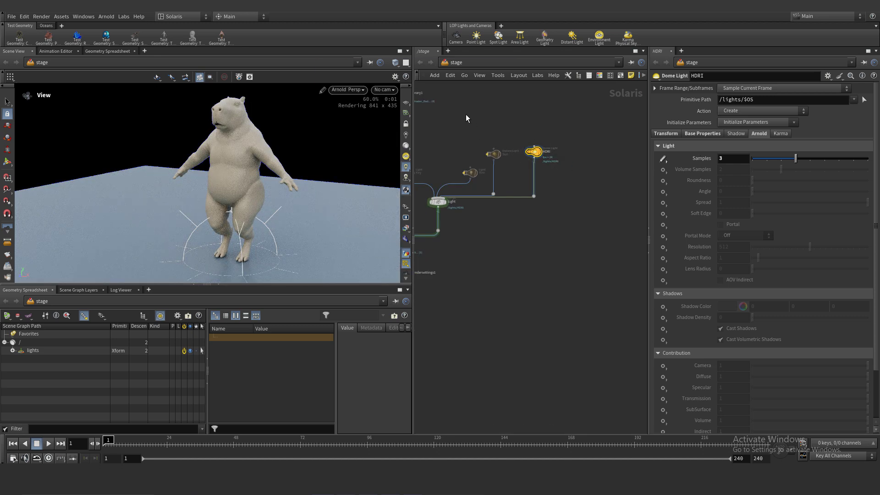
- Set the Scene node's Geo_Variant to 1 to switch to the shader ball, and minimize the console window
middle_drag(467, 114, 513, 139)
middle_drag(487, 85, 552, 195)
scroll(496, 163, down, 2)
middle_drag(494, 158, 482, 136)
drag(483, 135, 508, 170)
click(704, 299)
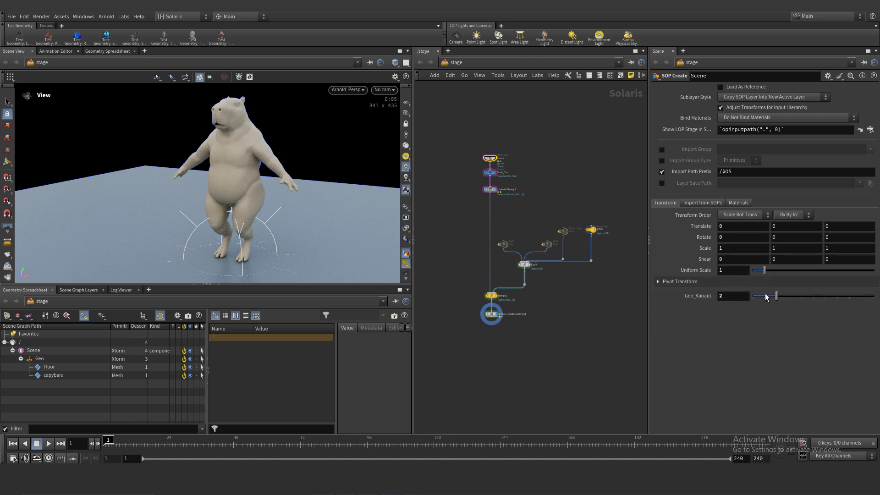
click(766, 297)
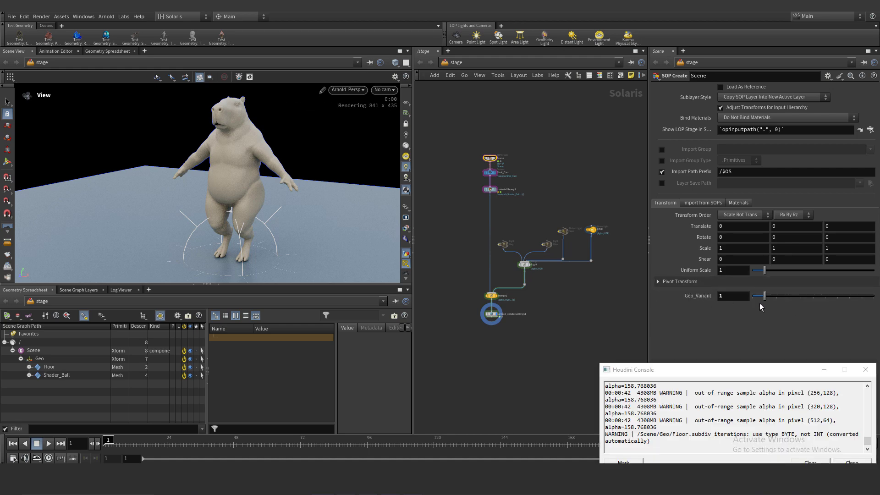
click(824, 370)
middle_drag(204, 167, 237, 171)
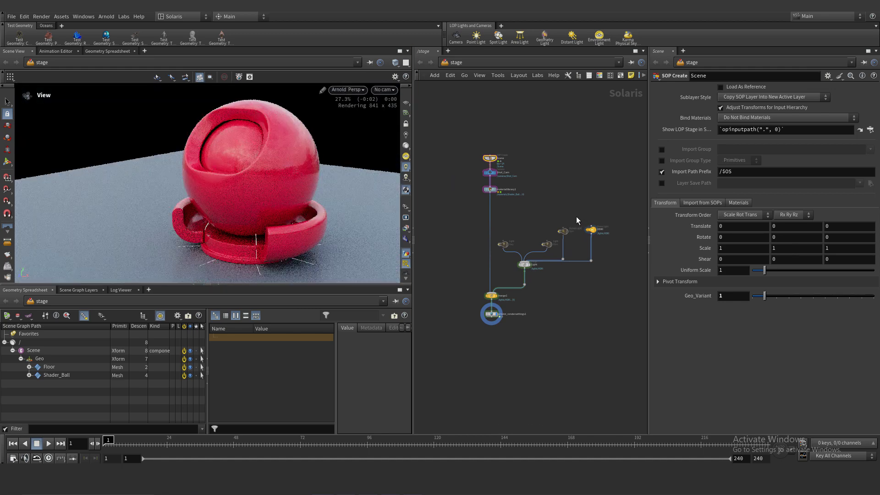
- Set the HDRI dome light's Y rotation to 270 and reframe the shader ball in the render view
click(673, 133)
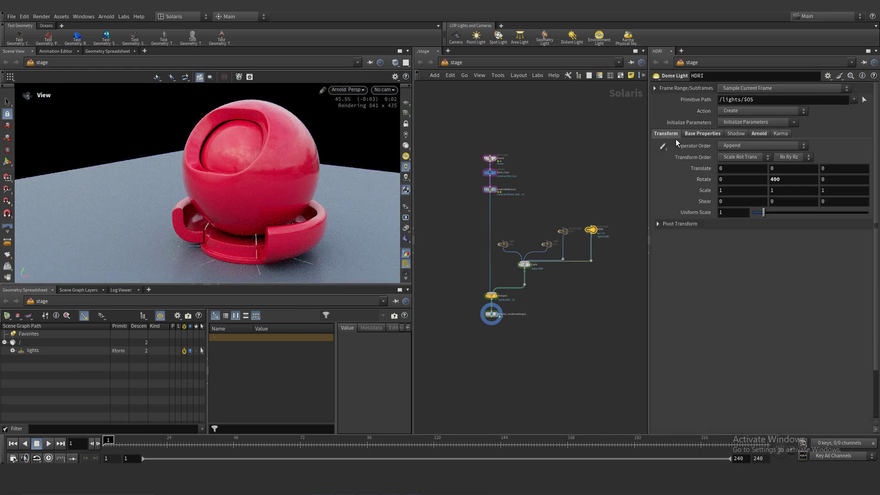
middle_drag(787, 180, 15, 168)
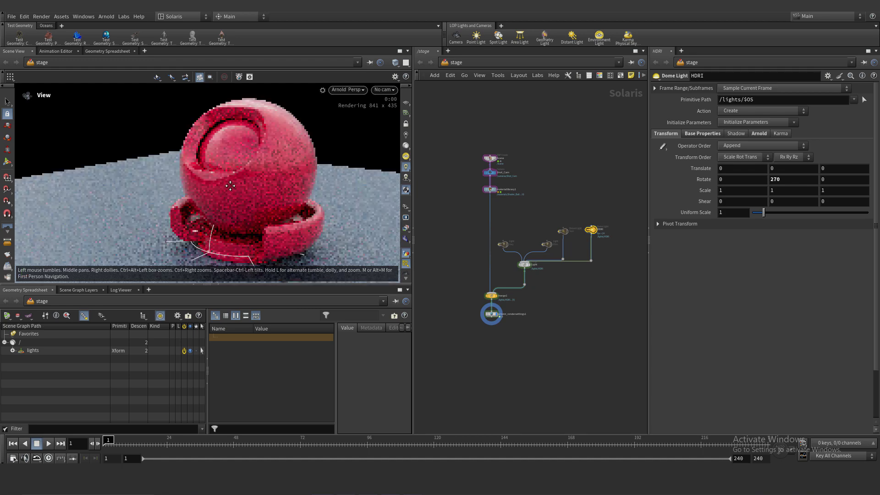
drag(251, 197, 221, 190)
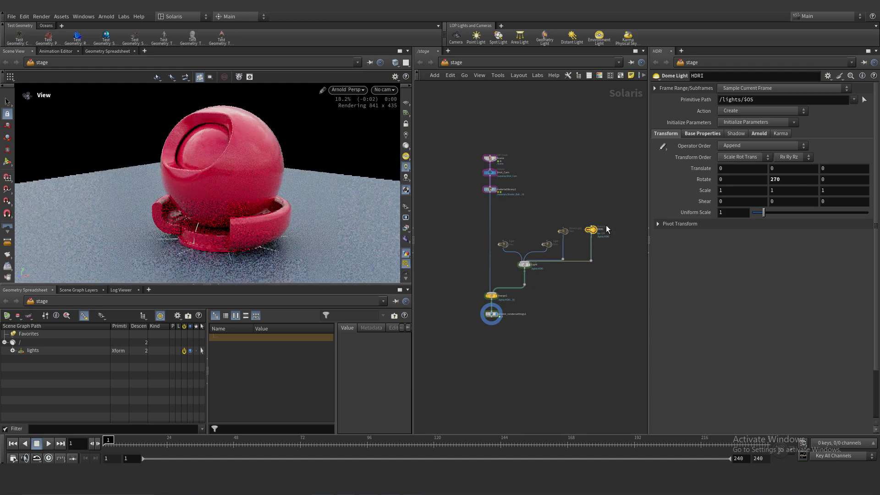
- Set the HDRI dome light's Arnold Samples to 2
click(759, 134)
scroll(761, 235, down, 3)
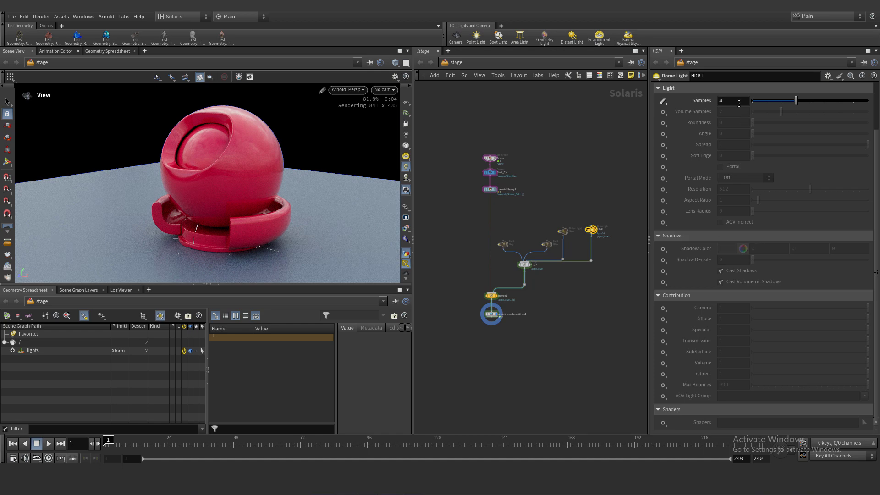
click(737, 100)
text(2)
key(Return)
- Enable the Diffuse and Specular contribution overrides on the HDRI dome light with Set or Create
click(663, 319)
click(669, 329)
click(663, 330)
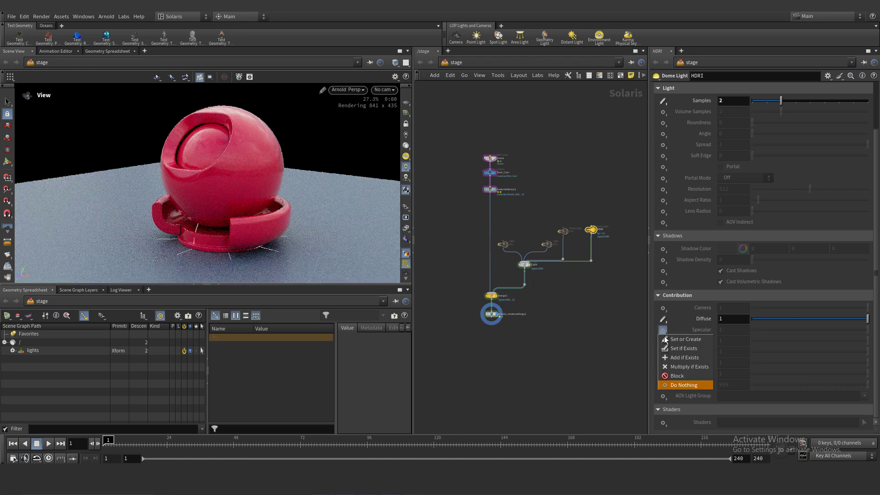
click(673, 340)
- Try a Specular contribution of 0 on the HDRI dome light and restore it to 1
click(731, 330)
text(0)
key(Return)
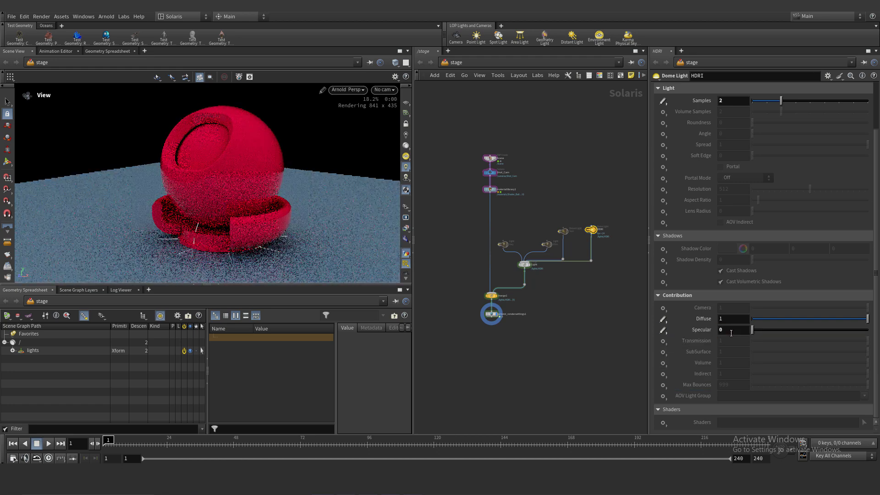
key(Return)
- Try Diffuse contributions of 0 and 10 on the HDRI dome light, and reset the value to 1
click(735, 318)
text(0)
key(Return)
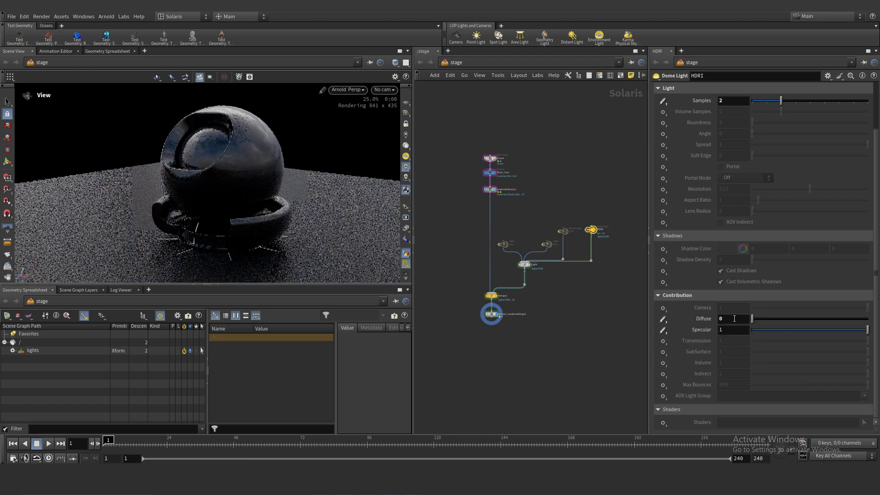
click(735, 318)
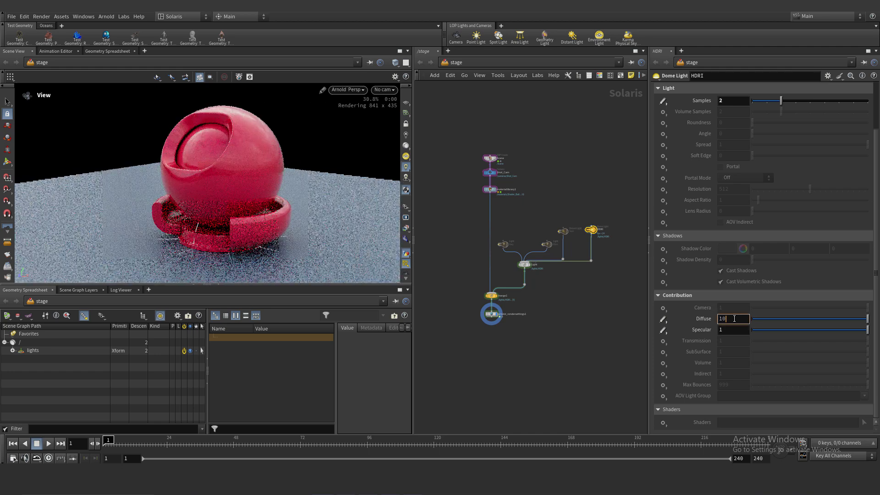
text(0)
key(Return)
double_click(733, 319)
text(1)
key(Return)
- Try Specular contributions of 10 and 2 on the HDRI dome light, and reset the value to 1
click(732, 332)
text(0)
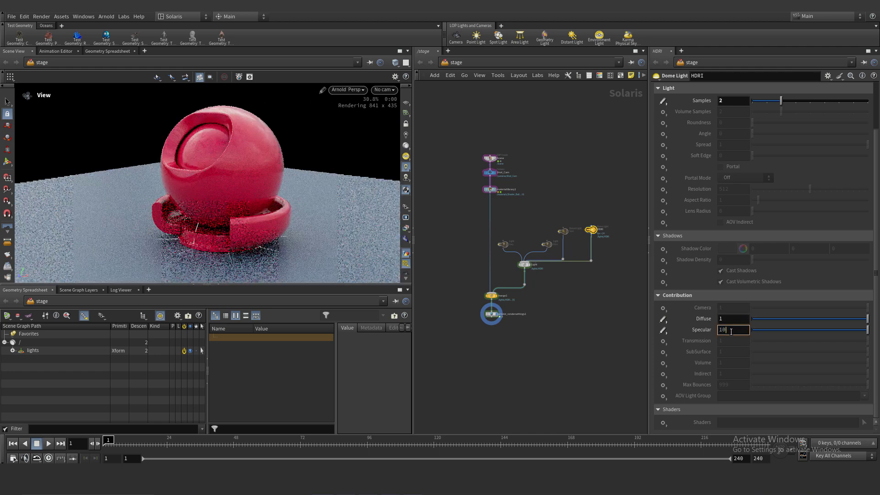
key(Return)
double_click(731, 332)
text(2)
key(Return)
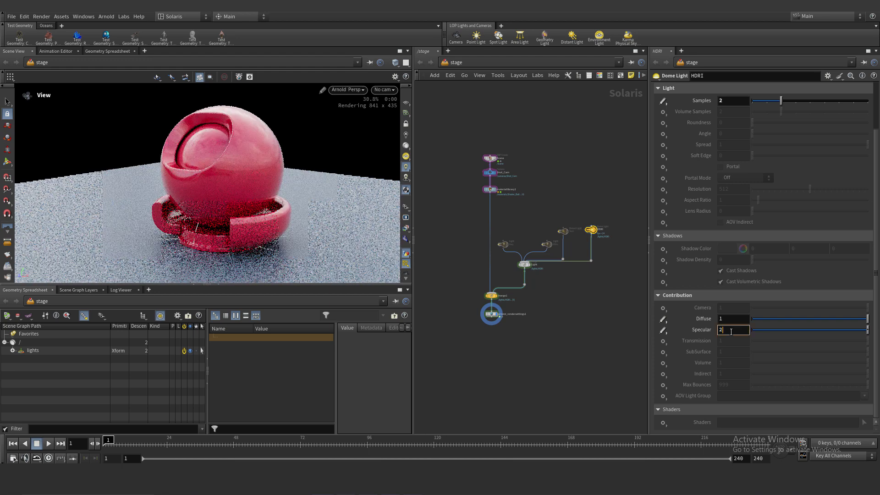
drag(754, 330, 868, 330)
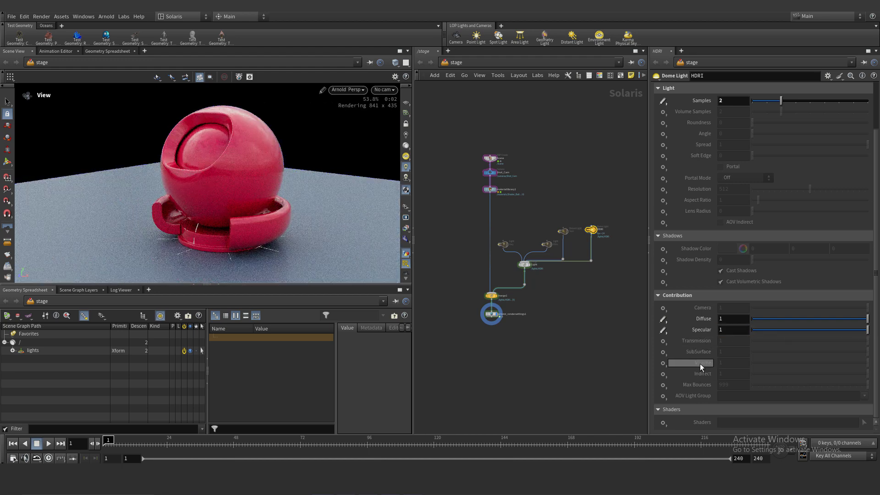
- Try the Sun distant light together with the HDRI dome light, and bypass the Sun again
scroll(700, 364, up, 4)
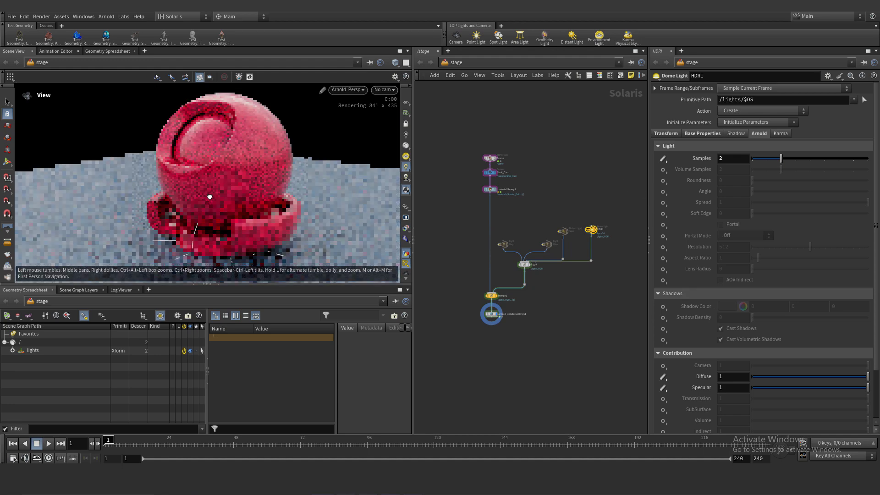
right_drag(209, 196, 216, 183)
scroll(541, 224, up, 4)
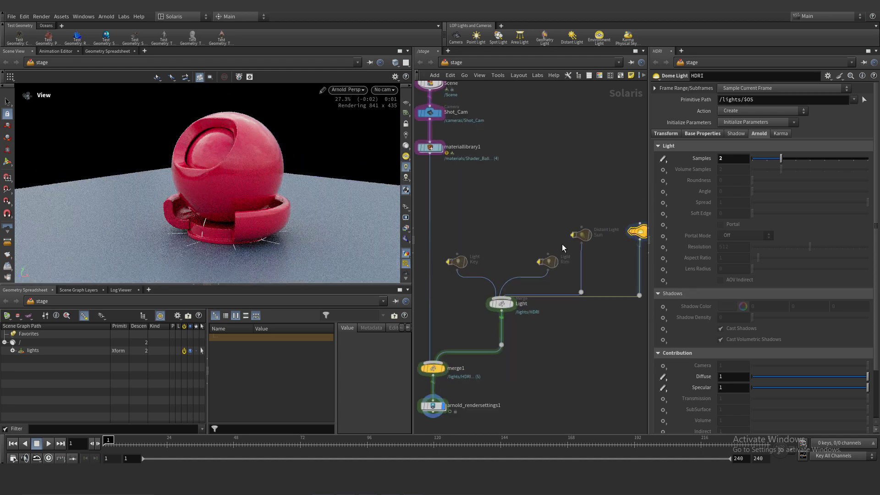
drag(585, 246, 588, 248)
key(b)
key(b)
key(b)
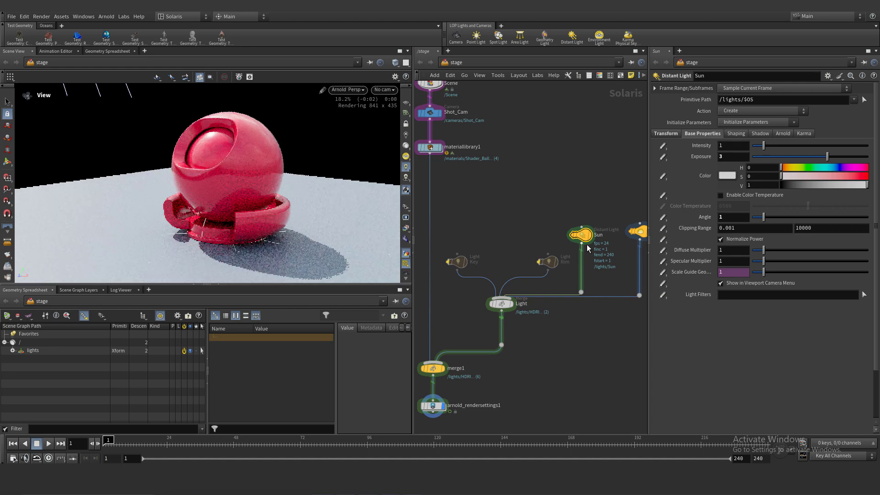
scroll(490, 134, down, 2)
right_drag(281, 195, 249, 195)
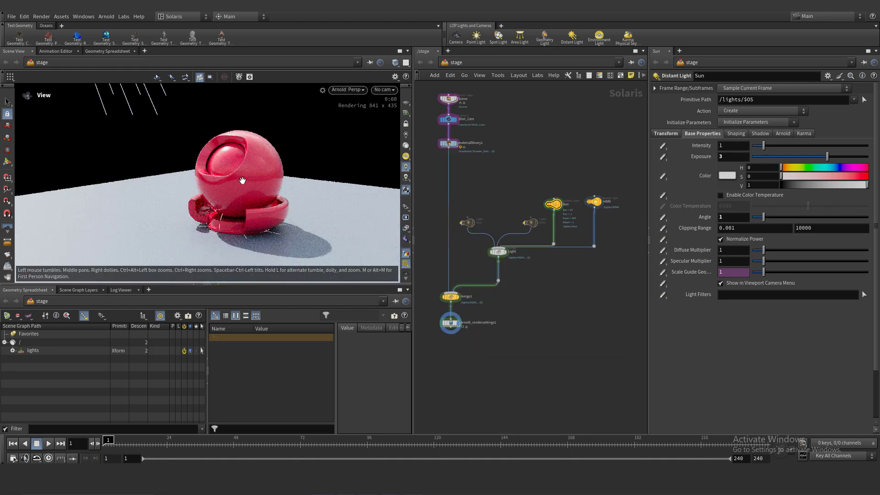
key(b)
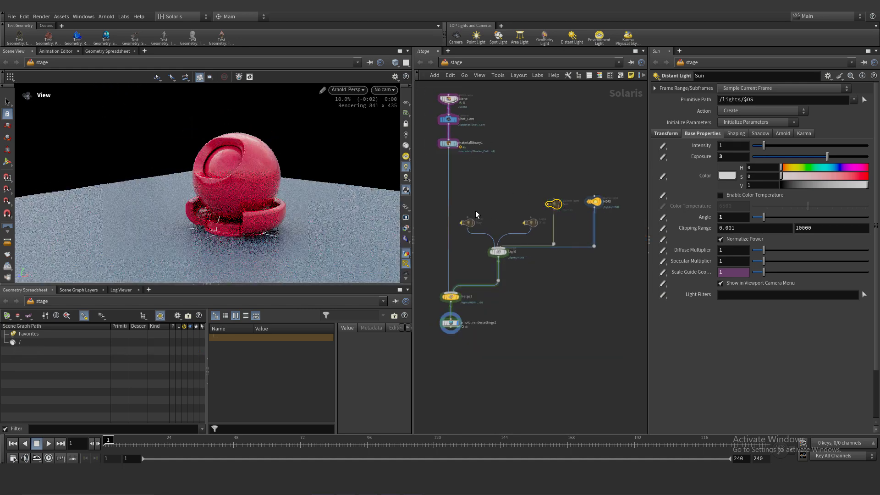
- Enable the Key and Rim lights alongside the HDRI dome light, and try toggling the Sun light's bypass
drag(543, 234, 543, 234)
key(b)
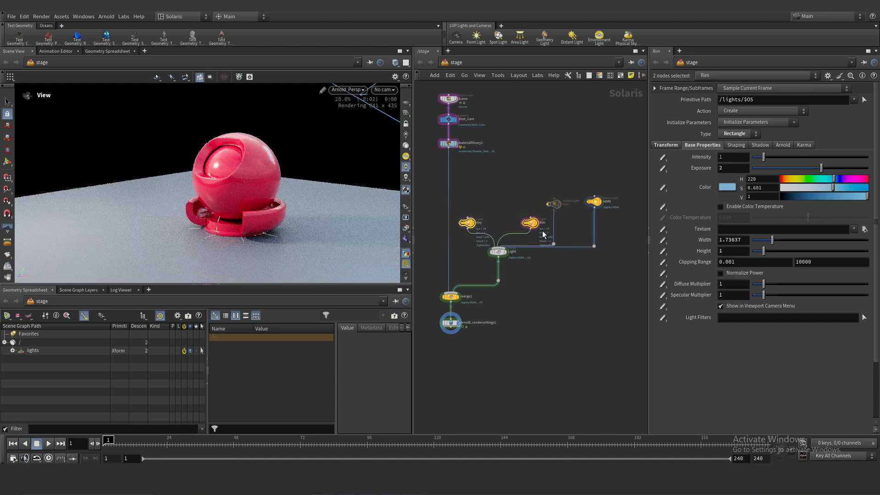
click(554, 205)
key(b)
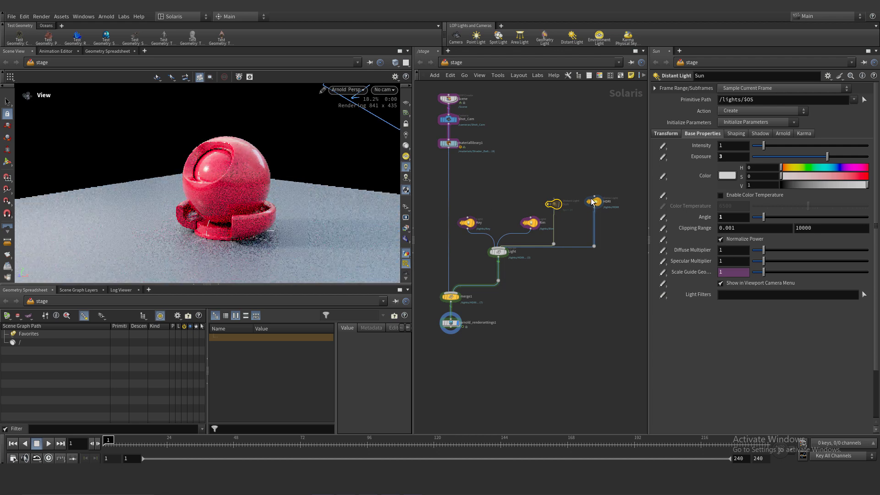
scroll(593, 168, up, 3)
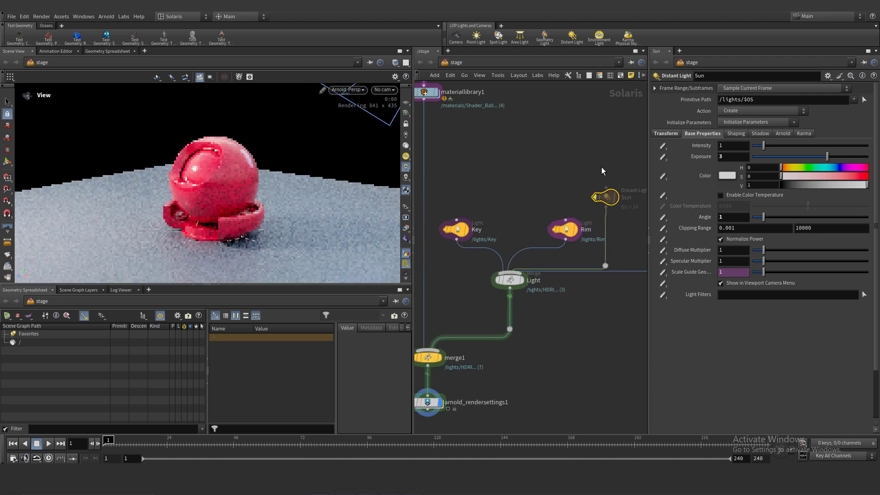
mouse_move(602, 167)
middle_down()
mouse_move(487, 168)
mouse_move(589, 155)
middle_up()
click(560, 194)
click(698, 133)
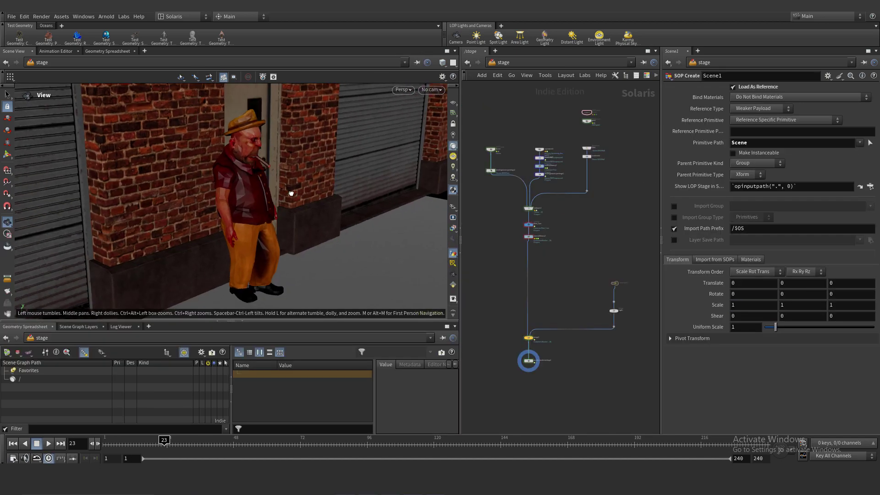
- Add a point light node in the alley character scene and connect it to the Light merge node
drag(210, 186, 280, 186)
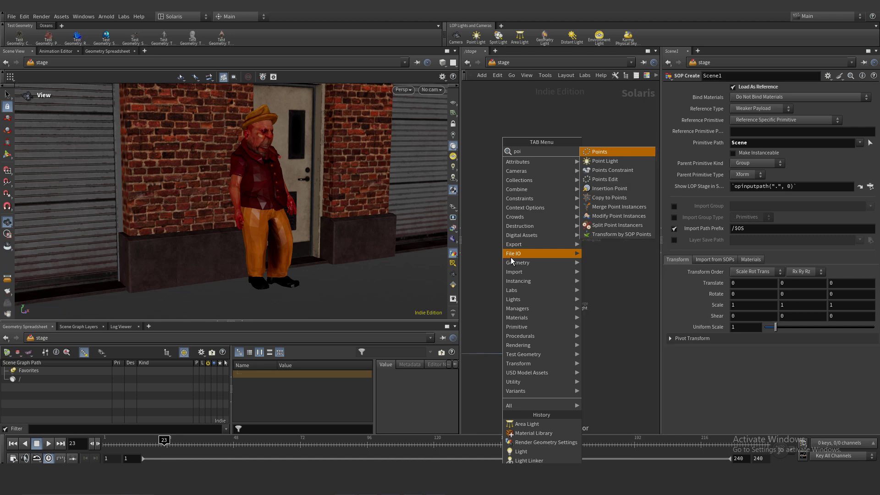
click(599, 157)
click(542, 272)
drag(536, 275, 601, 284)
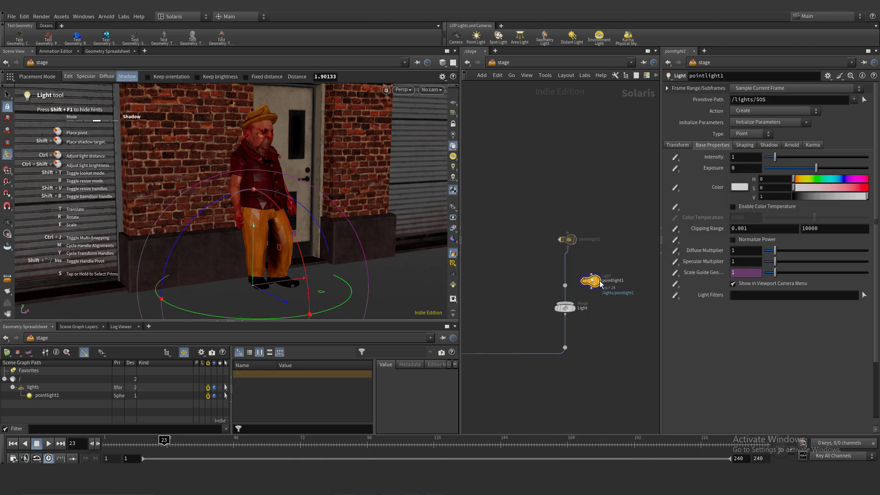
click(566, 299)
click(636, 283)
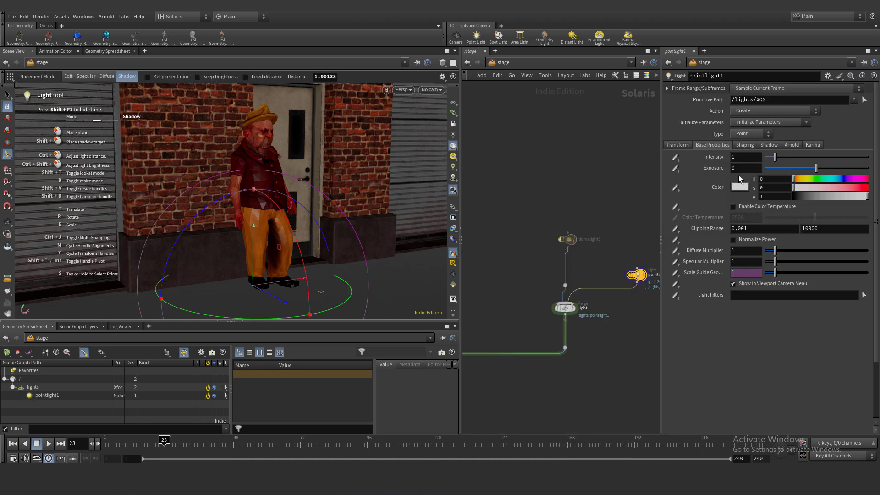
- Look through the Shot_Cam camera in an Arnold render and set the point light's exposure to 7
click(427, 89)
click(428, 110)
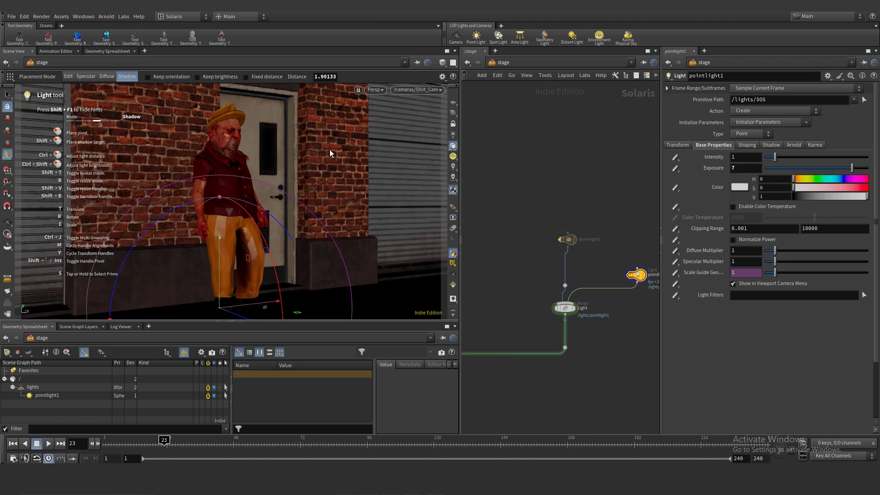
key(Escape)
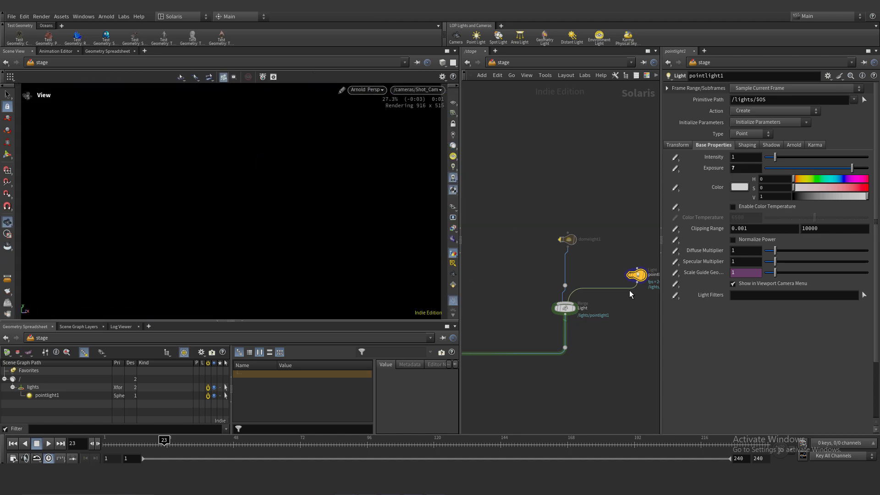
- Raise the point light off the ground and use Shadow placement to cast the character's shadow onto the brick wall
middle_drag(626, 285, 592, 285)
key(Return)
drag(221, 268, 224, 165)
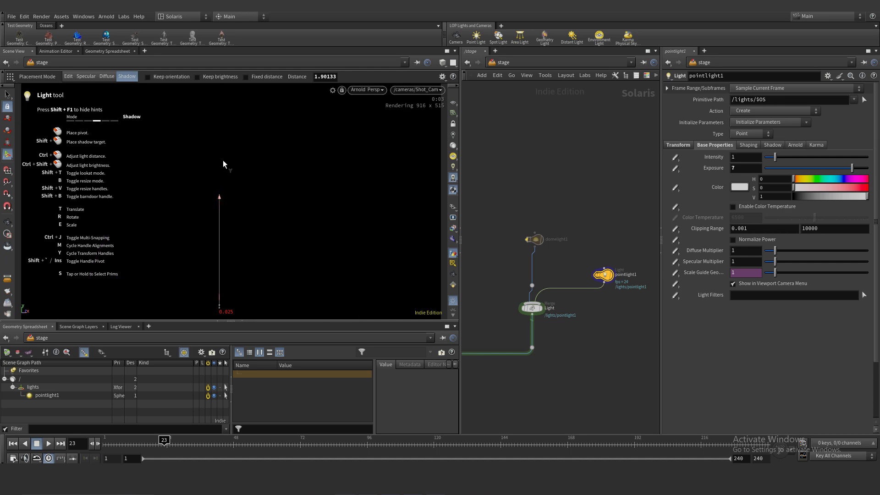
drag(224, 164, 225, 103)
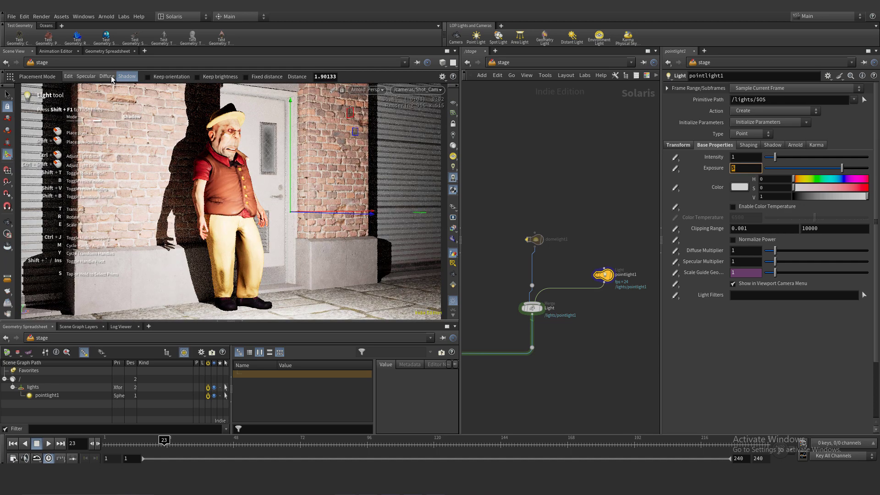
drag(238, 183, 149, 180)
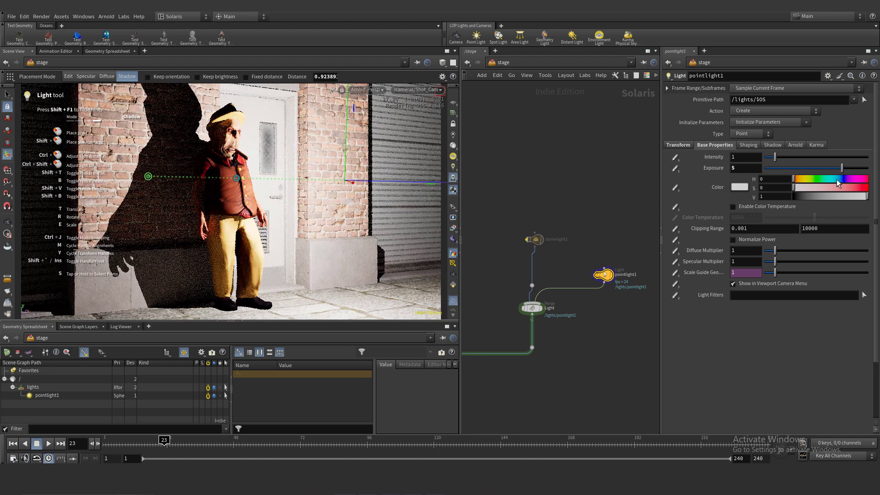
- Tint the point light blue with hue 221 and saturation 0.422, and set its exposure to 4
click(839, 179)
drag(836, 188, 825, 192)
double_click(746, 168)
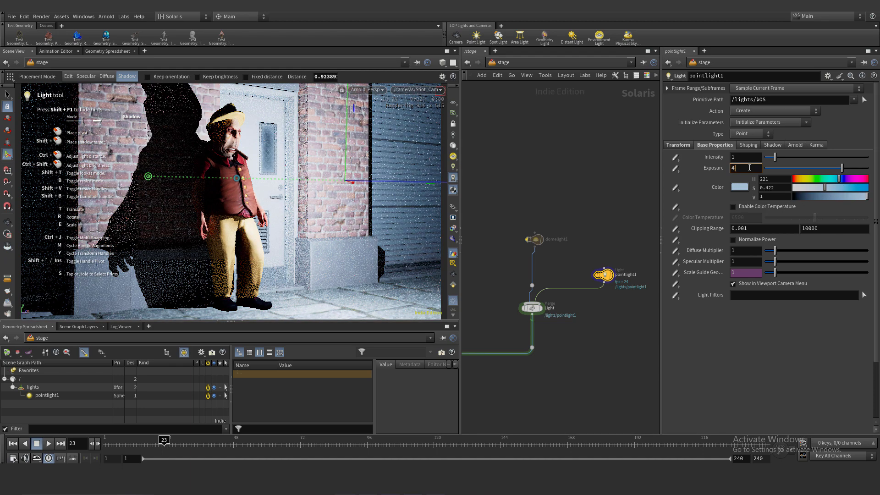
text(4)
key(Return)
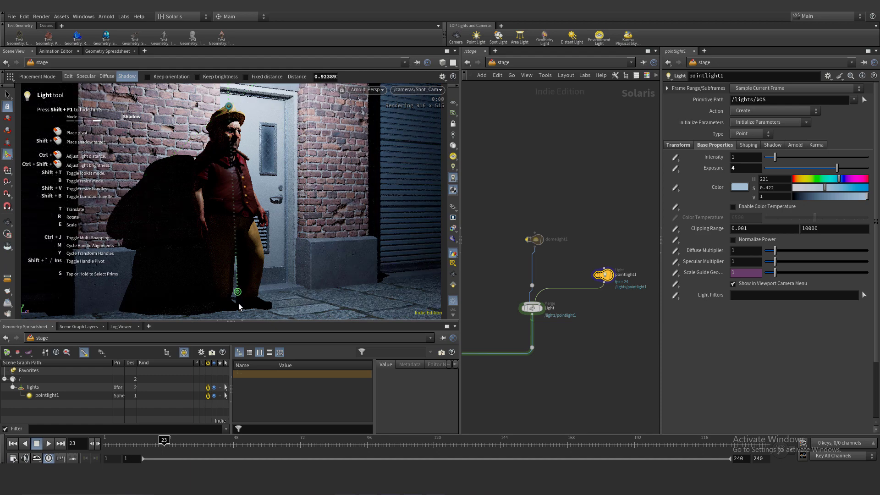
- Reposition the character's shadow, and change the light to a Rectangle type with width and height of 0.01
drag(229, 109, 237, 310)
drag(316, 312, 285, 295)
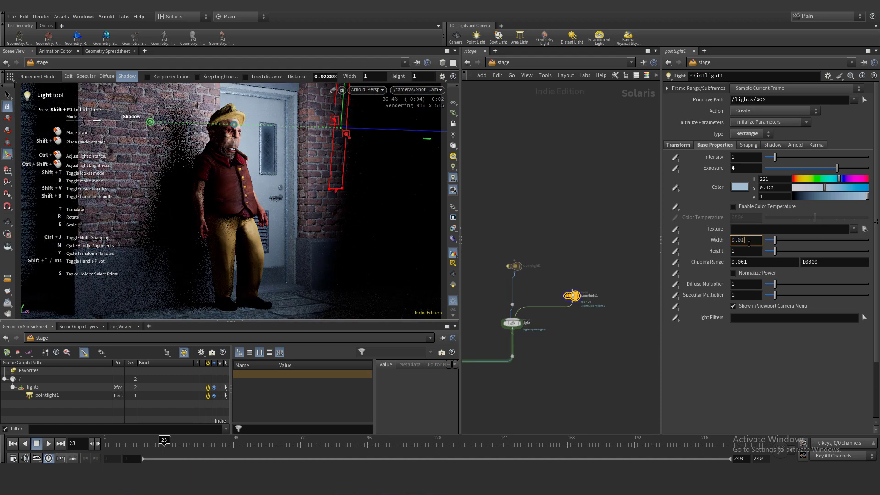
key(Tab)
text(0.01)
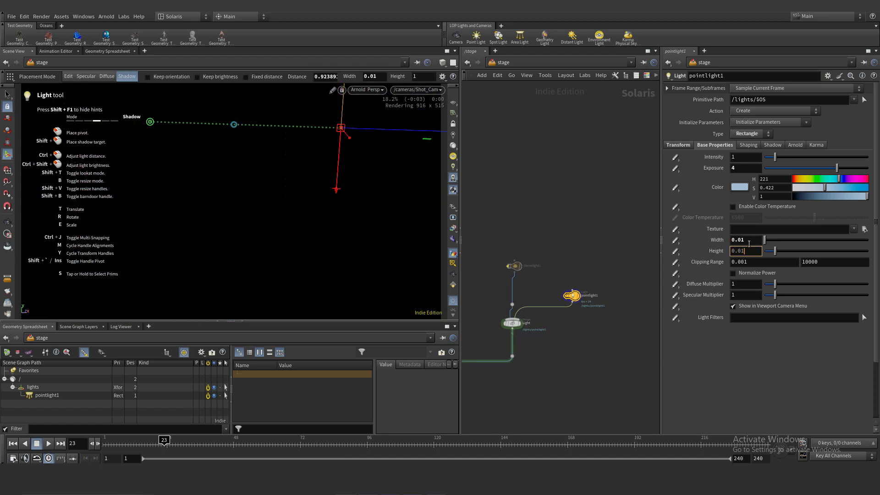
key(Return)
- Set the rectangle light's exposure to 17 and turn the dome light back on alongside it
drag(234, 124, 231, 229)
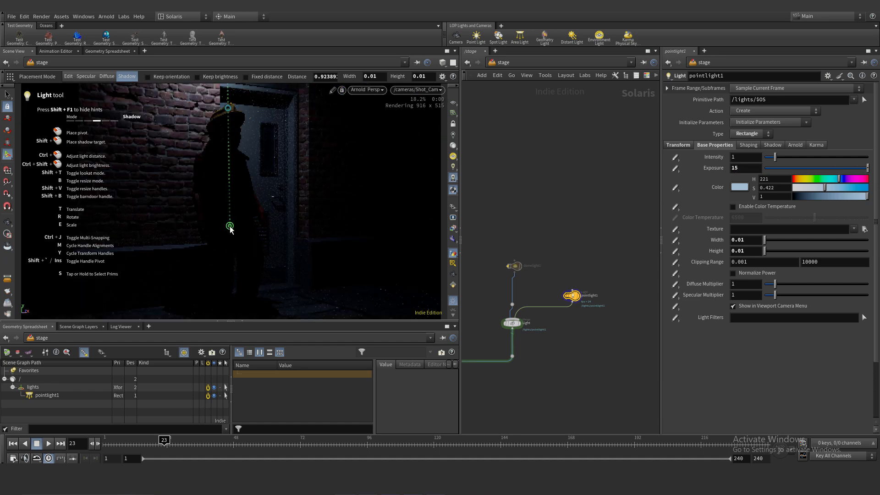
click(748, 171)
text(17)
key(Return)
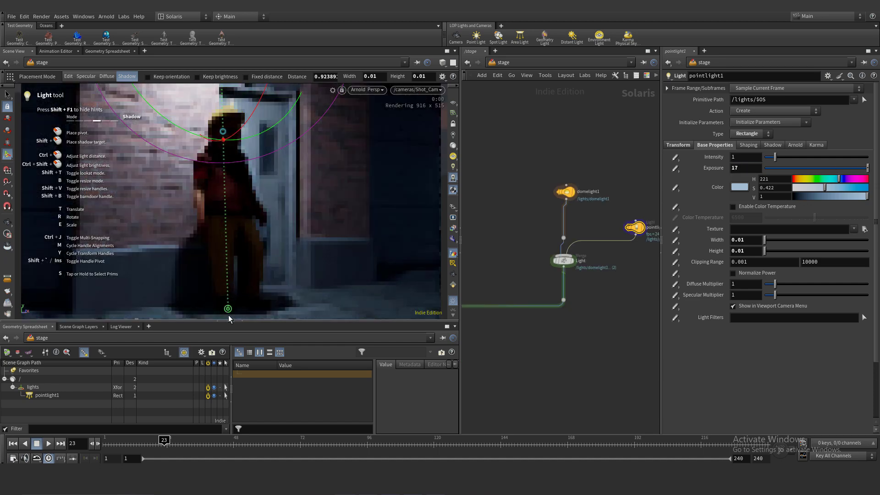
- Try several Shadow placements for the rectangle light, from the pavement beside the door to the brick wall around the character's head
click(339, 304)
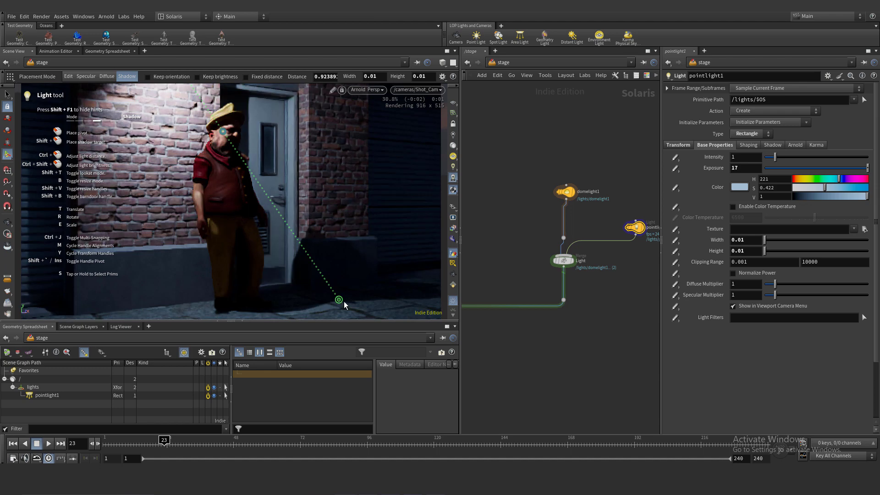
click(389, 304)
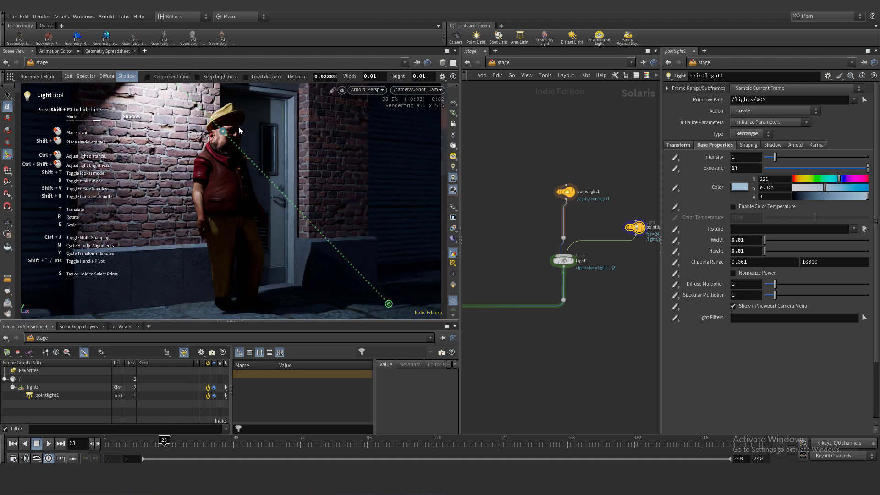
click(134, 131)
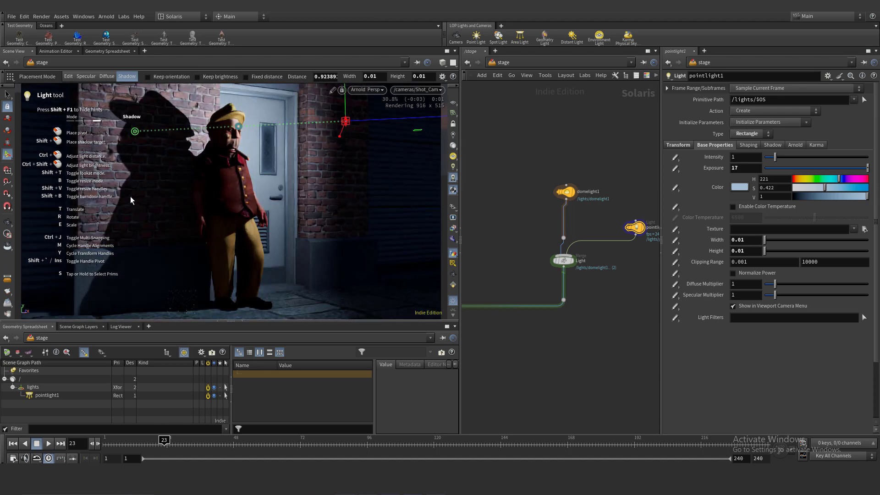
click(181, 91)
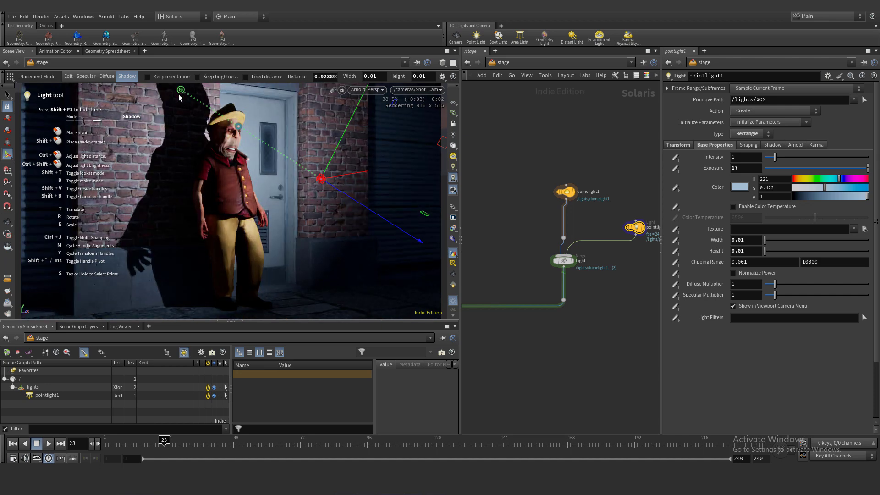
click(196, 95)
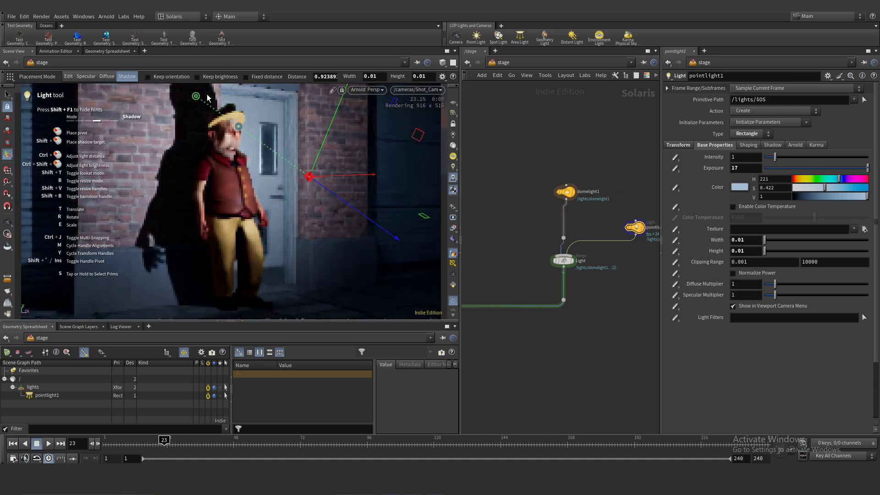
click(205, 116)
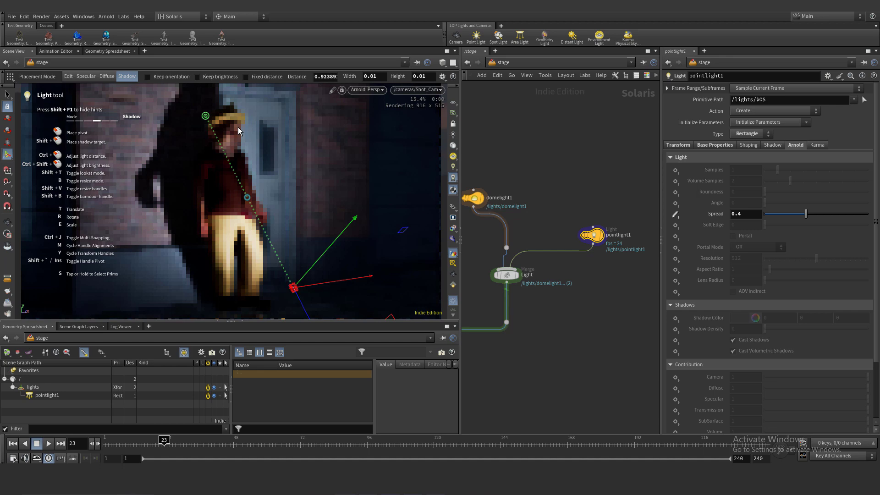
- With the Arnold spread at 0.4, cast the shadow onto the brick wall just behind the character's head and leave the light tool
drag(238, 131, 200, 115)
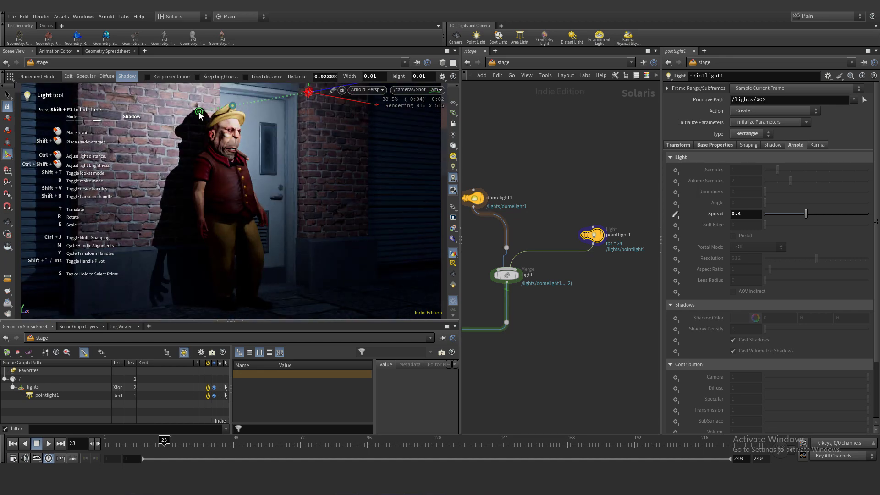
key(Escape)
key(h)
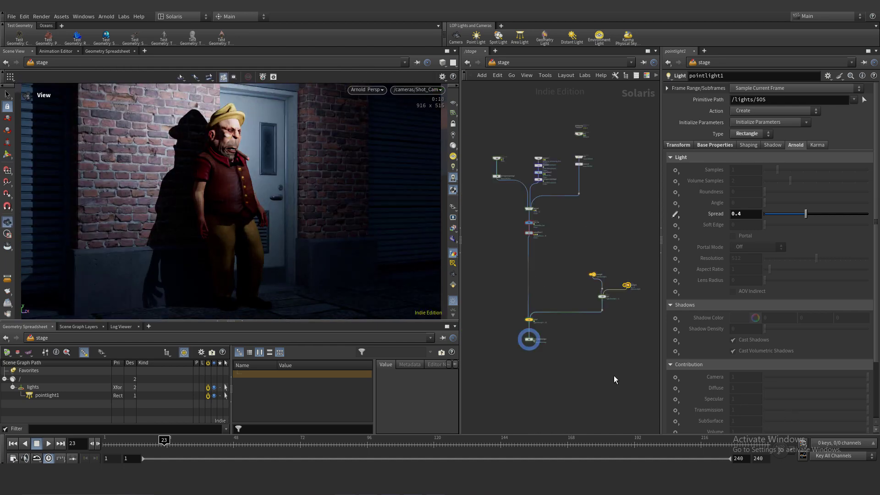